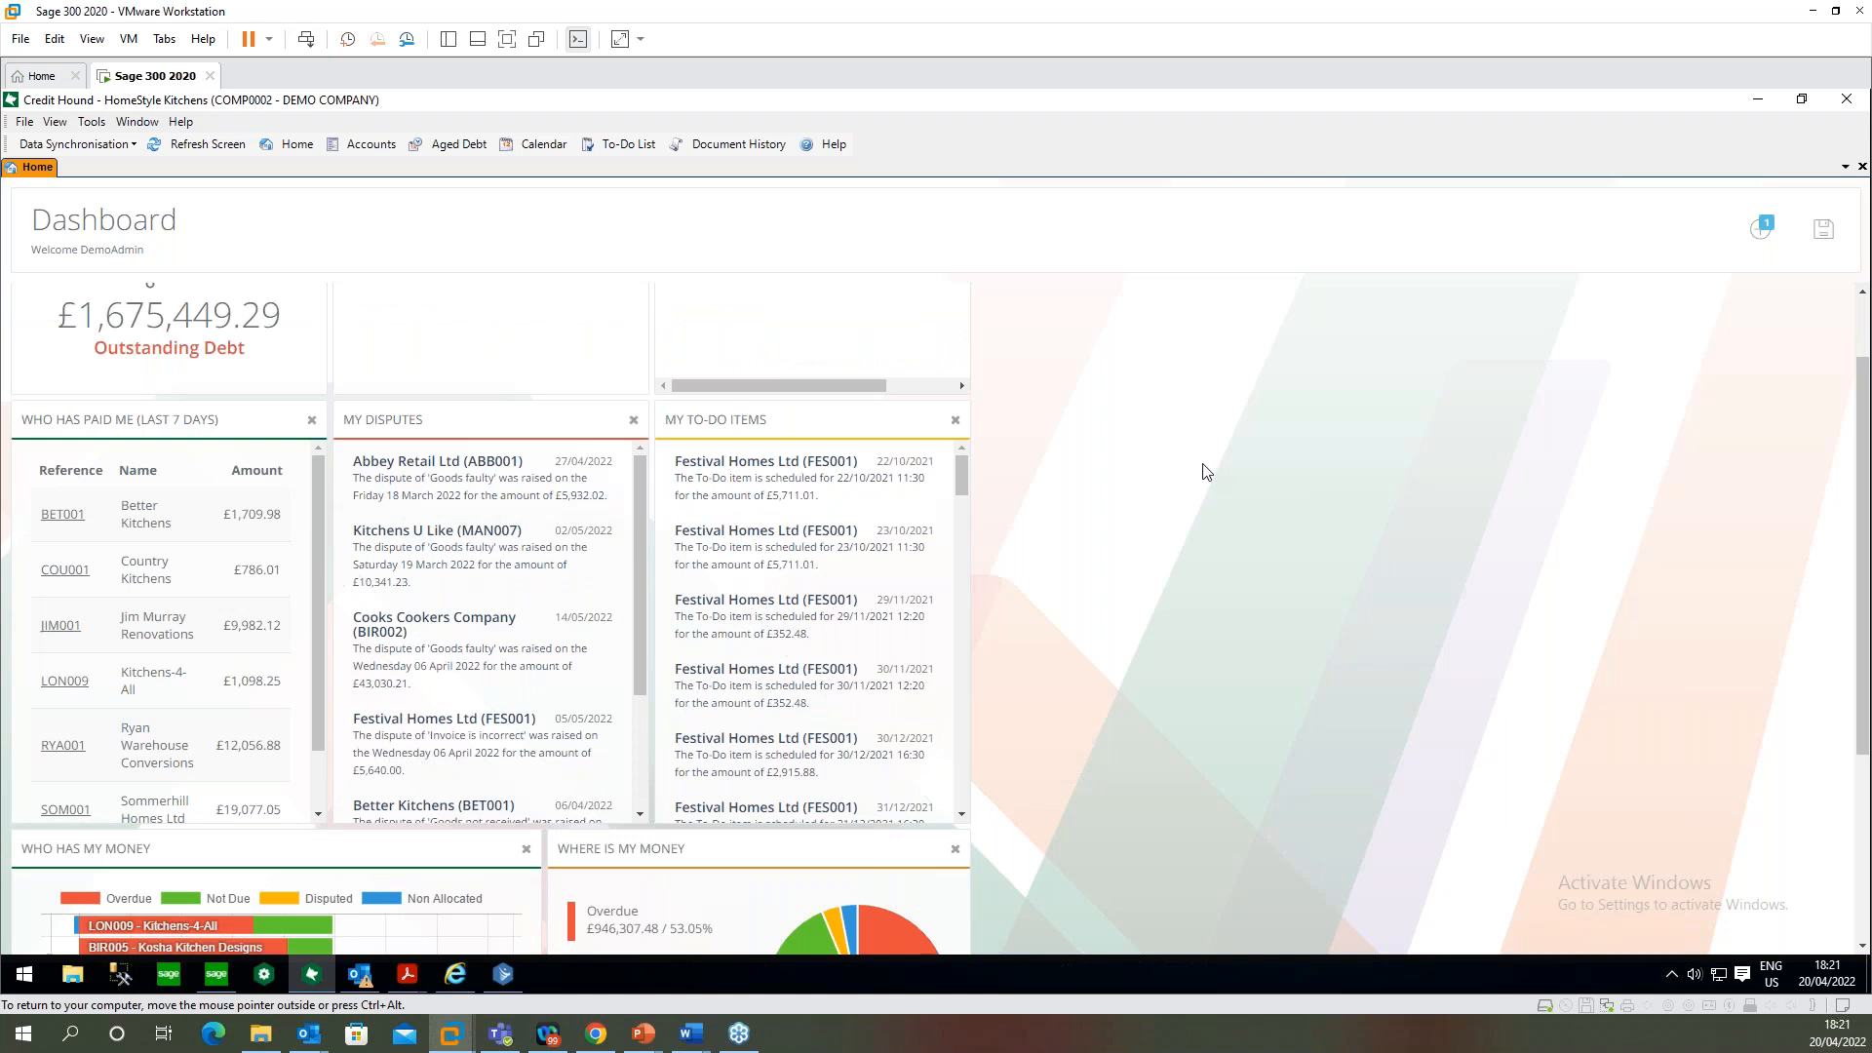
Examine the dashboard's aged debt summary and the 90 Days account breakdown, then close the breakdown
scroll(1218, 471, "up", 2)
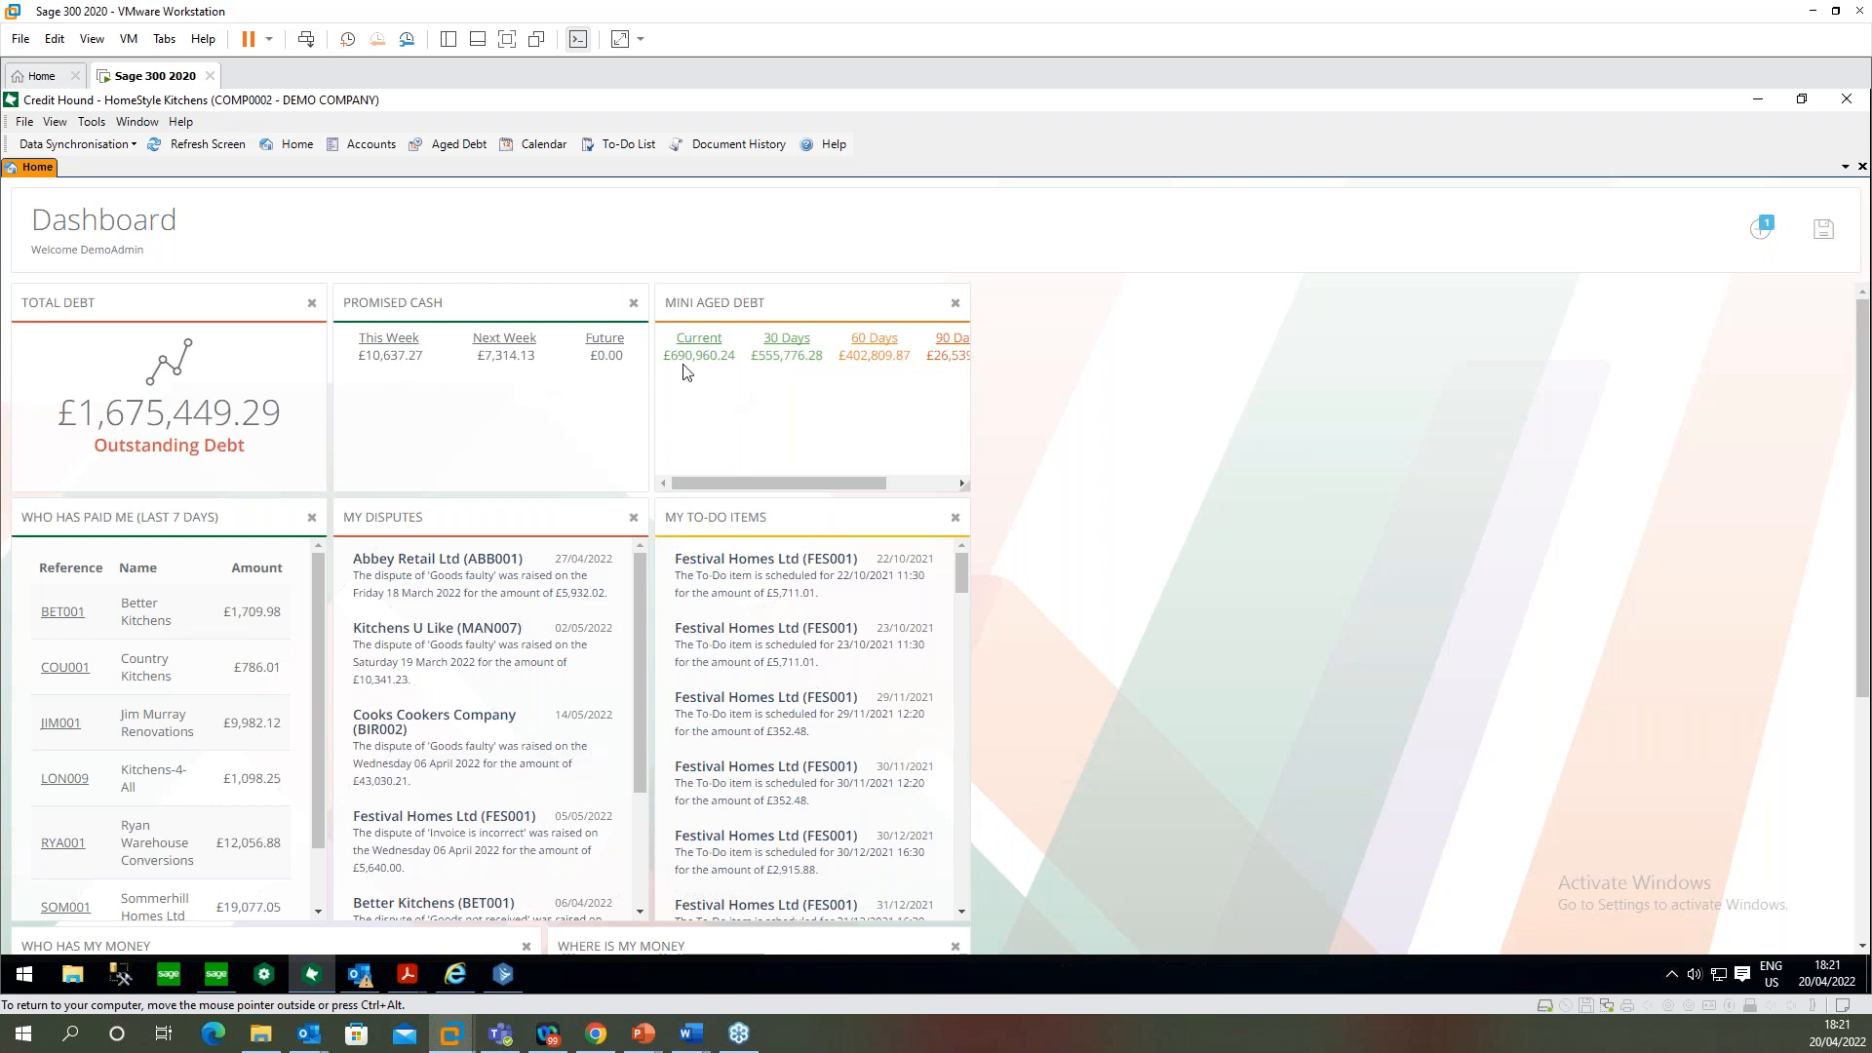
mouse_move(857, 492)
left_mouse_down()
mouse_move(932, 492)
mouse_move(817, 494)
mouse_move(893, 483)
left_mouse_up()
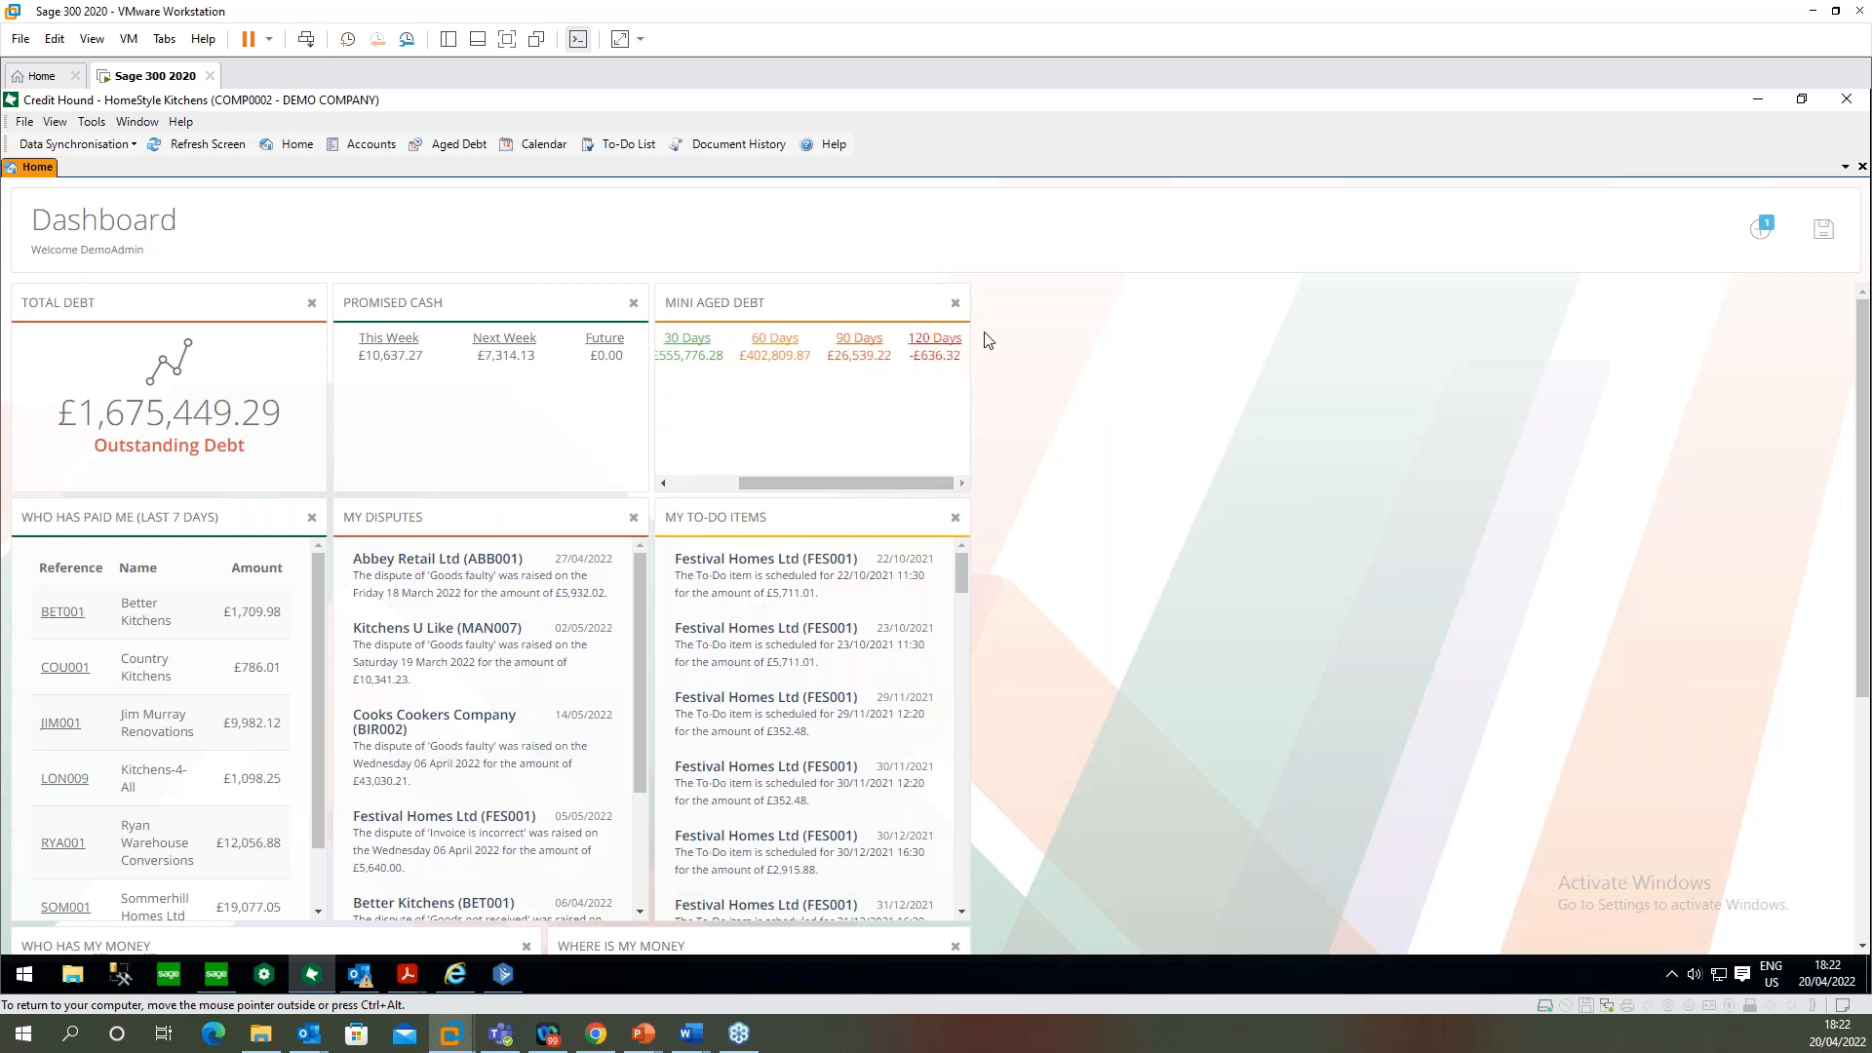
left_click(858, 342)
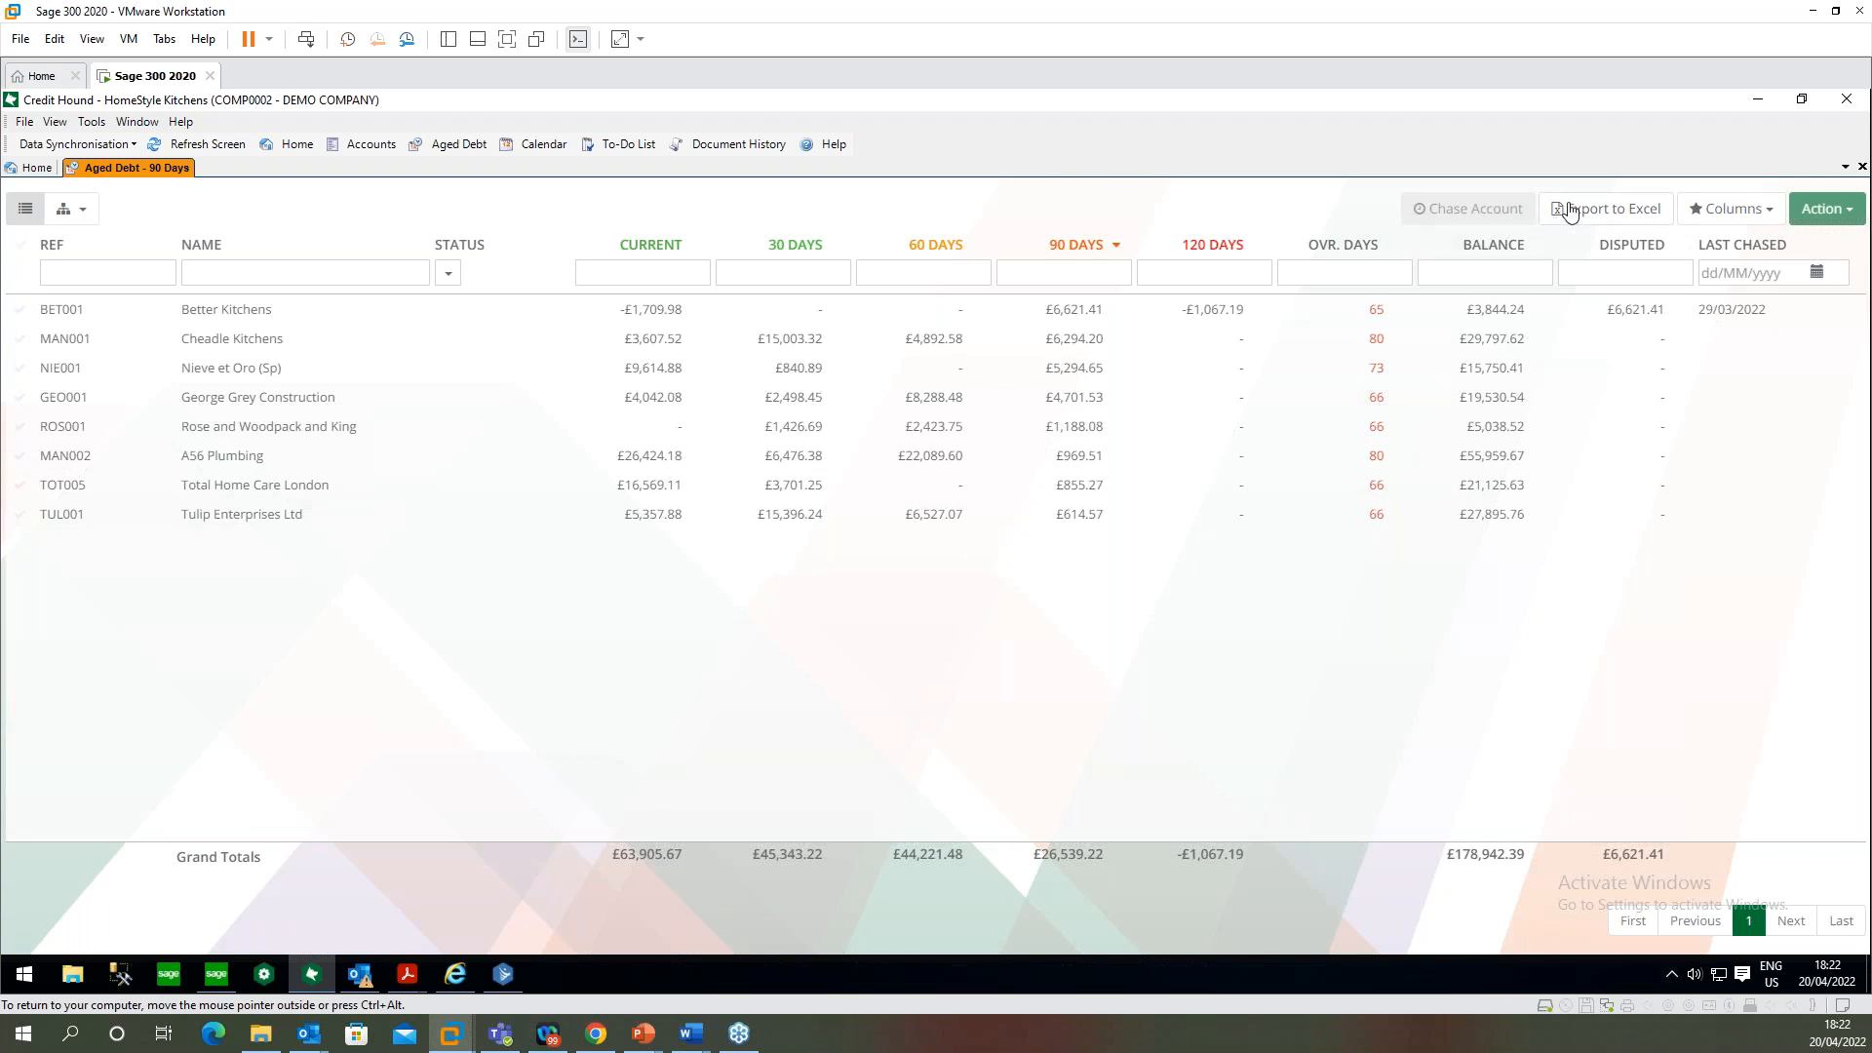
middle_click(134, 170)
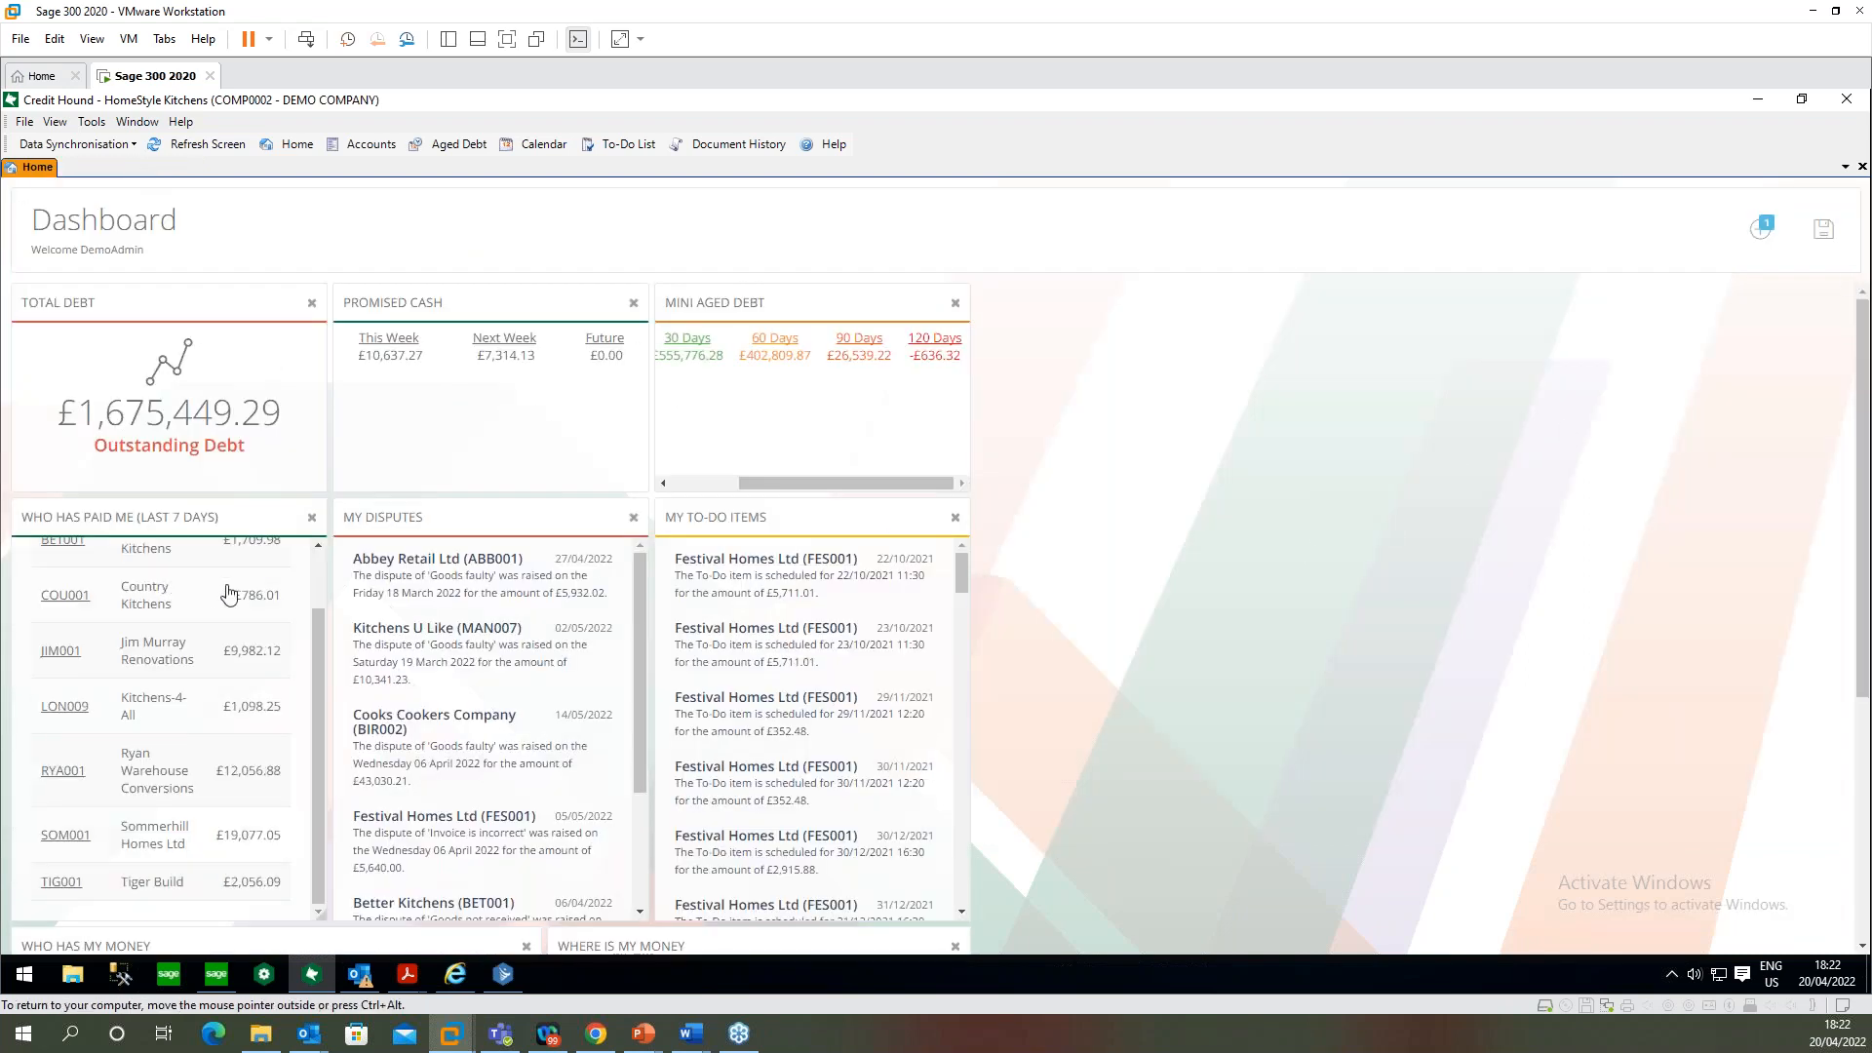
Review the dashboard's recent payments, disputes, to-do items and the charts of who and where the money is
scroll(209, 589, "down", 1)
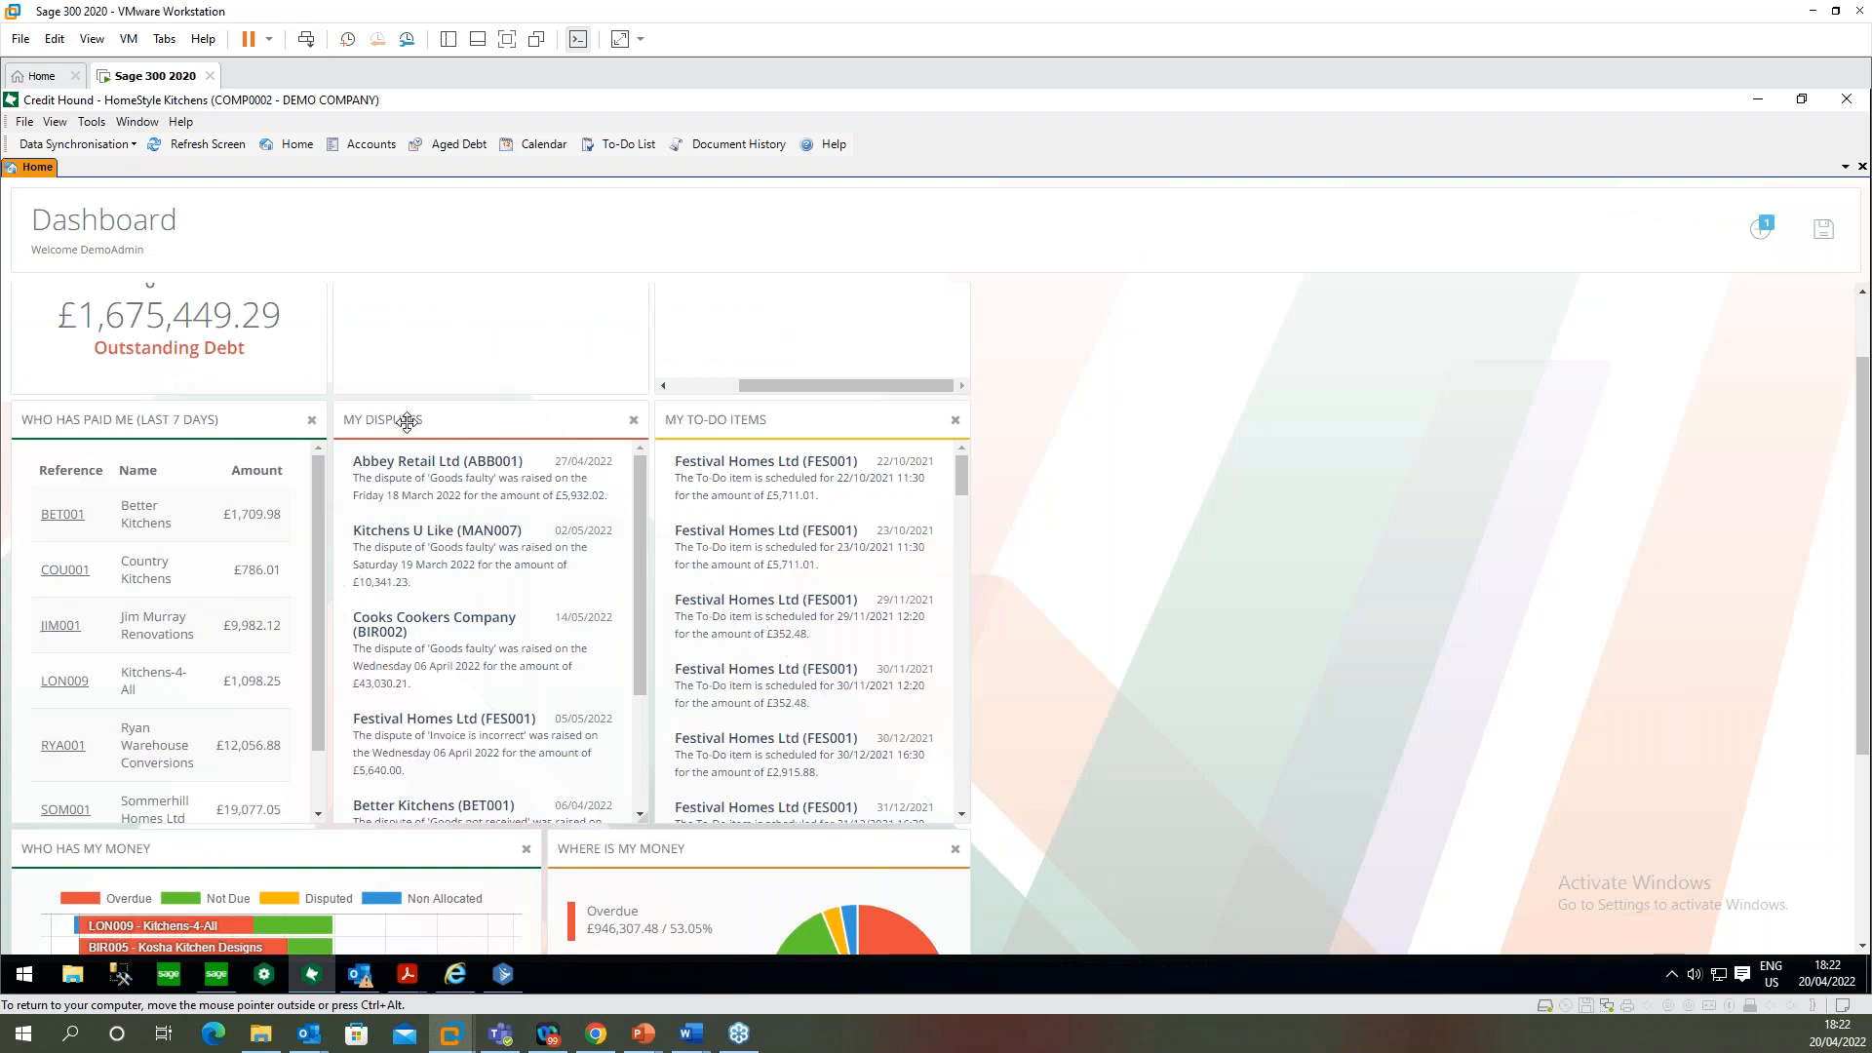
mouse_move(959, 476)
left_mouse_down()
mouse_move(960, 501)
mouse_move(956, 470)
left_mouse_up()
scroll(1236, 646, "down", 3)
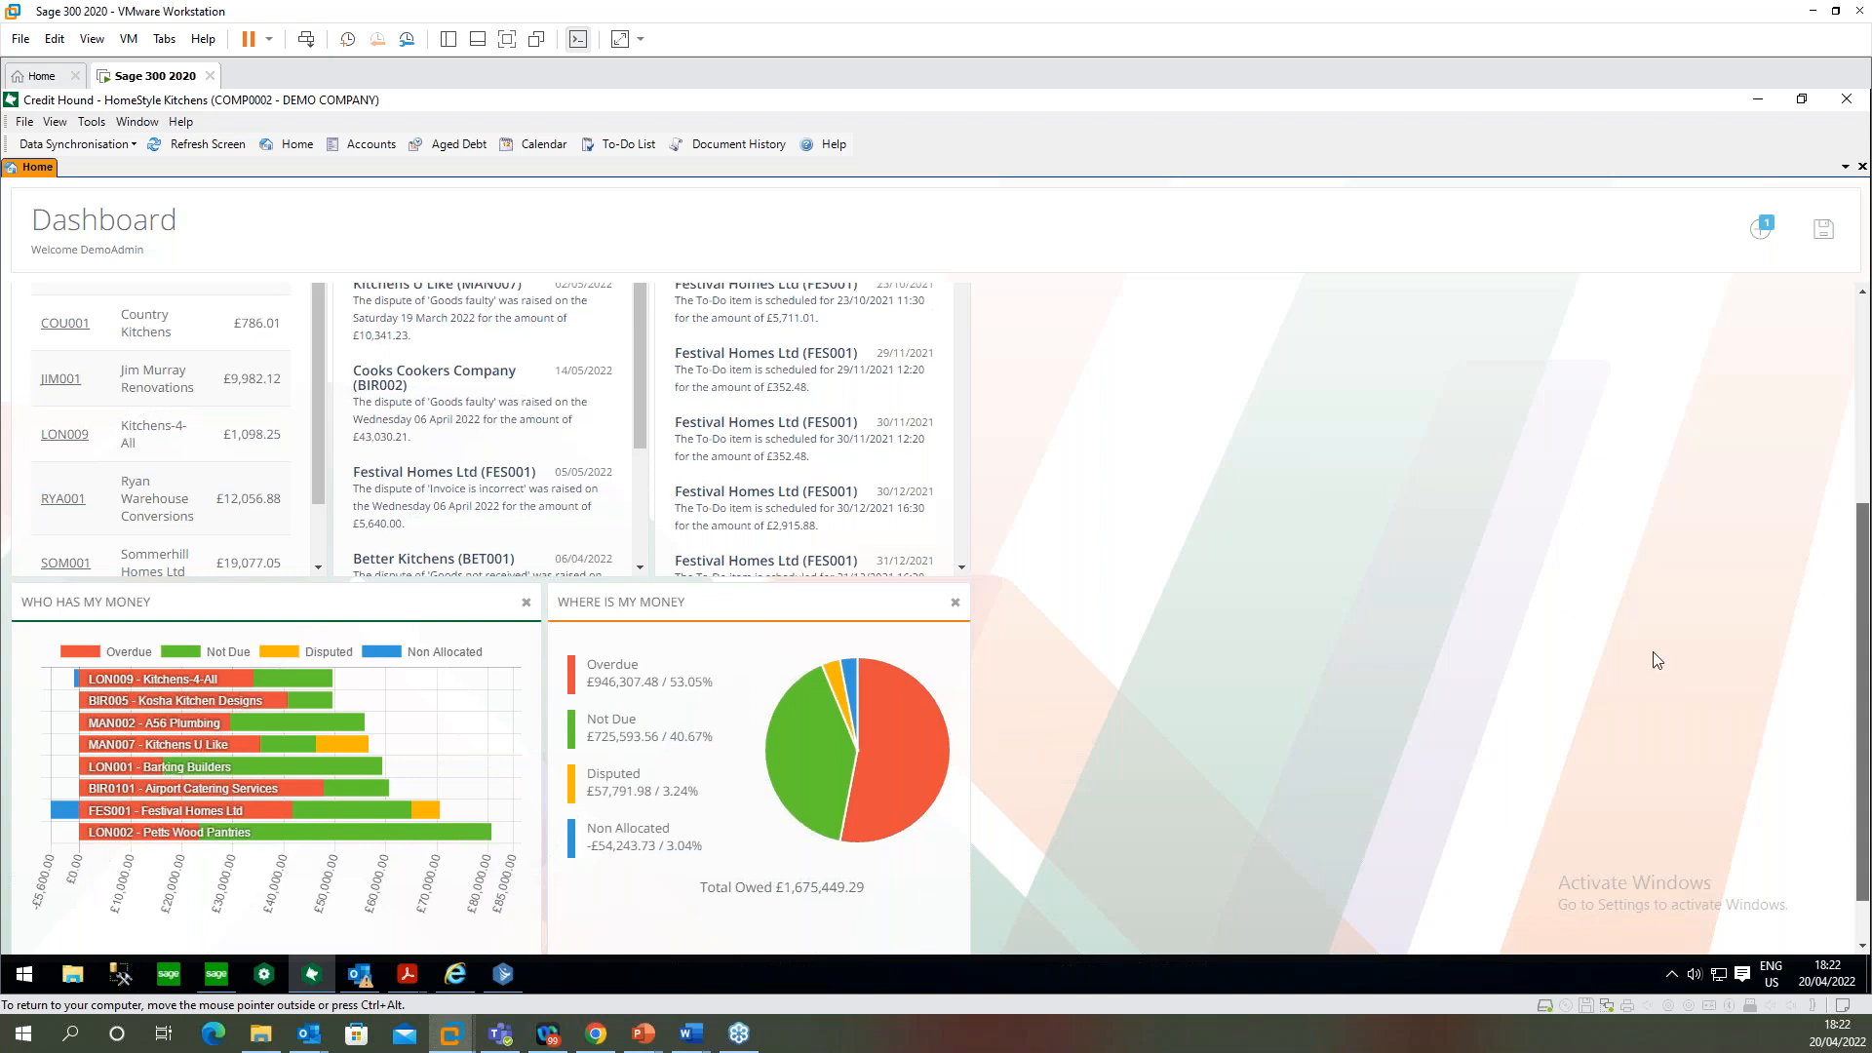
scroll(1654, 656, "up", 3)
Open the chasing Rules and read through the Pre-emptive Letter, Chasing Letter 1 and Chasing Letter 2 rules
left_click(103, 122)
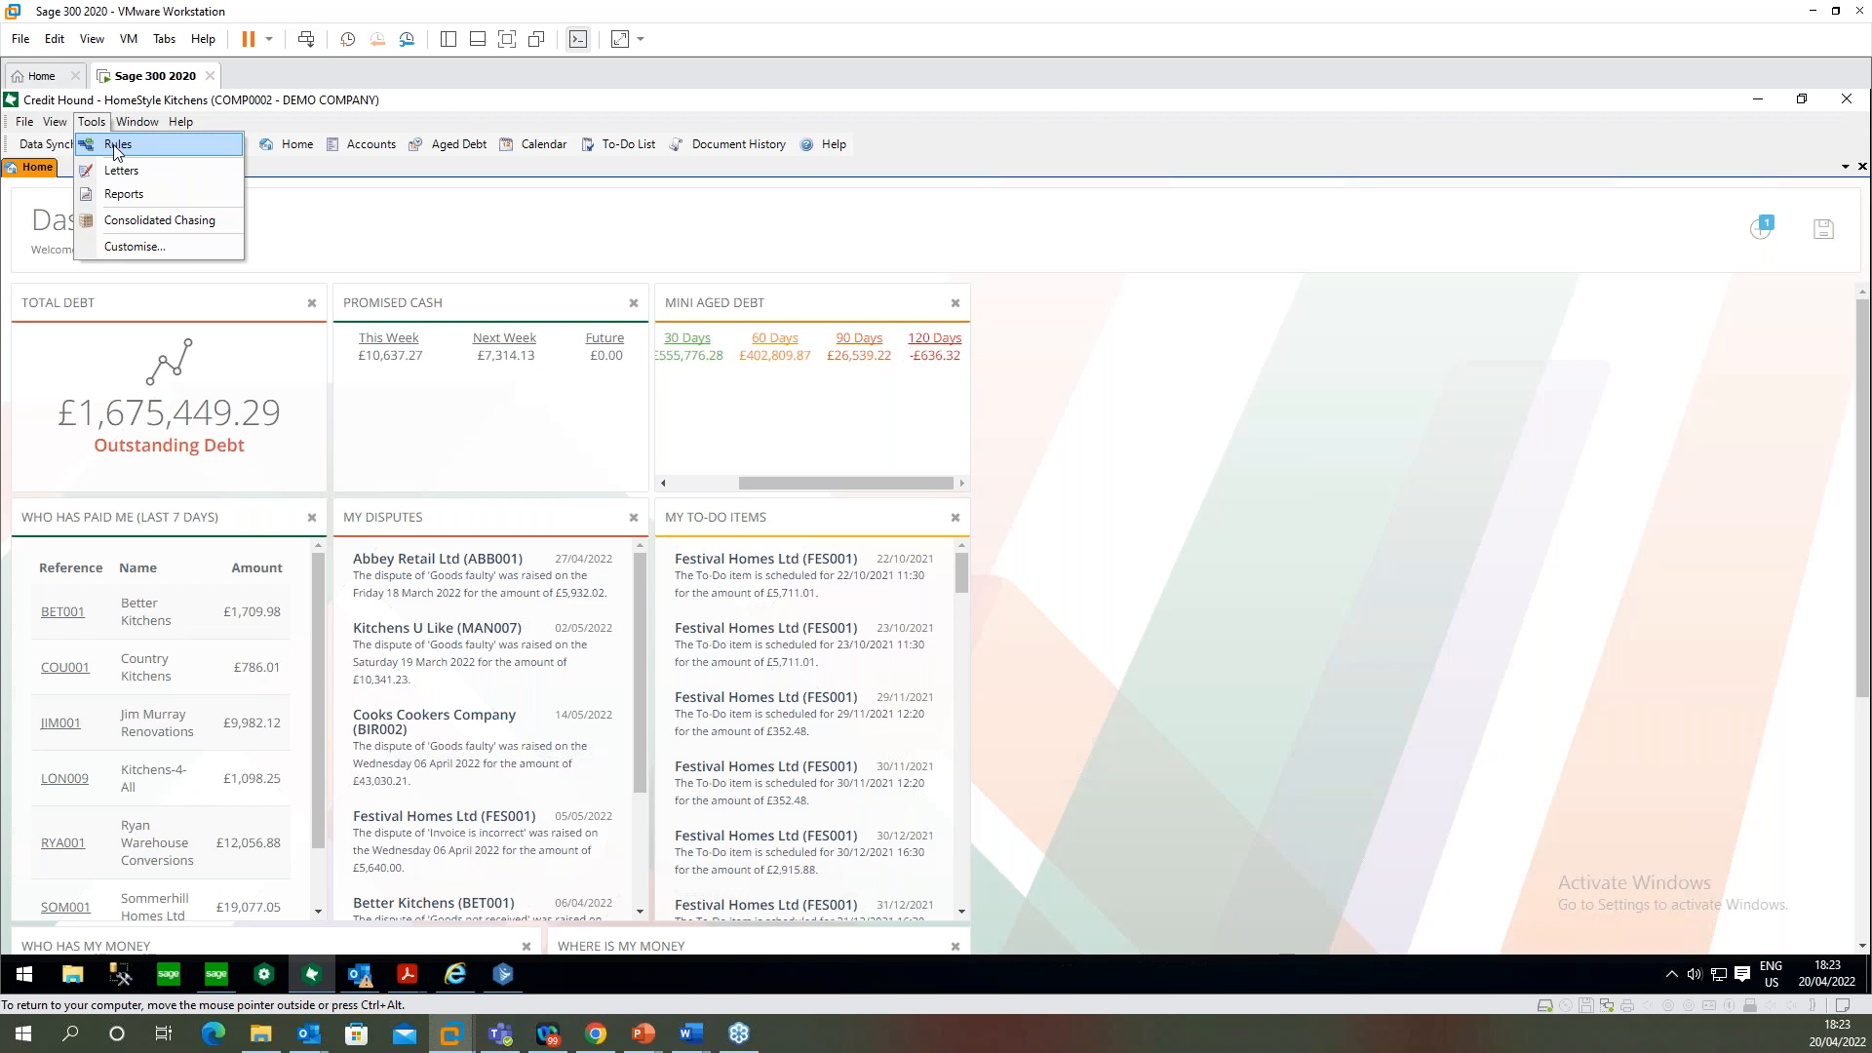
left_click(116, 146)
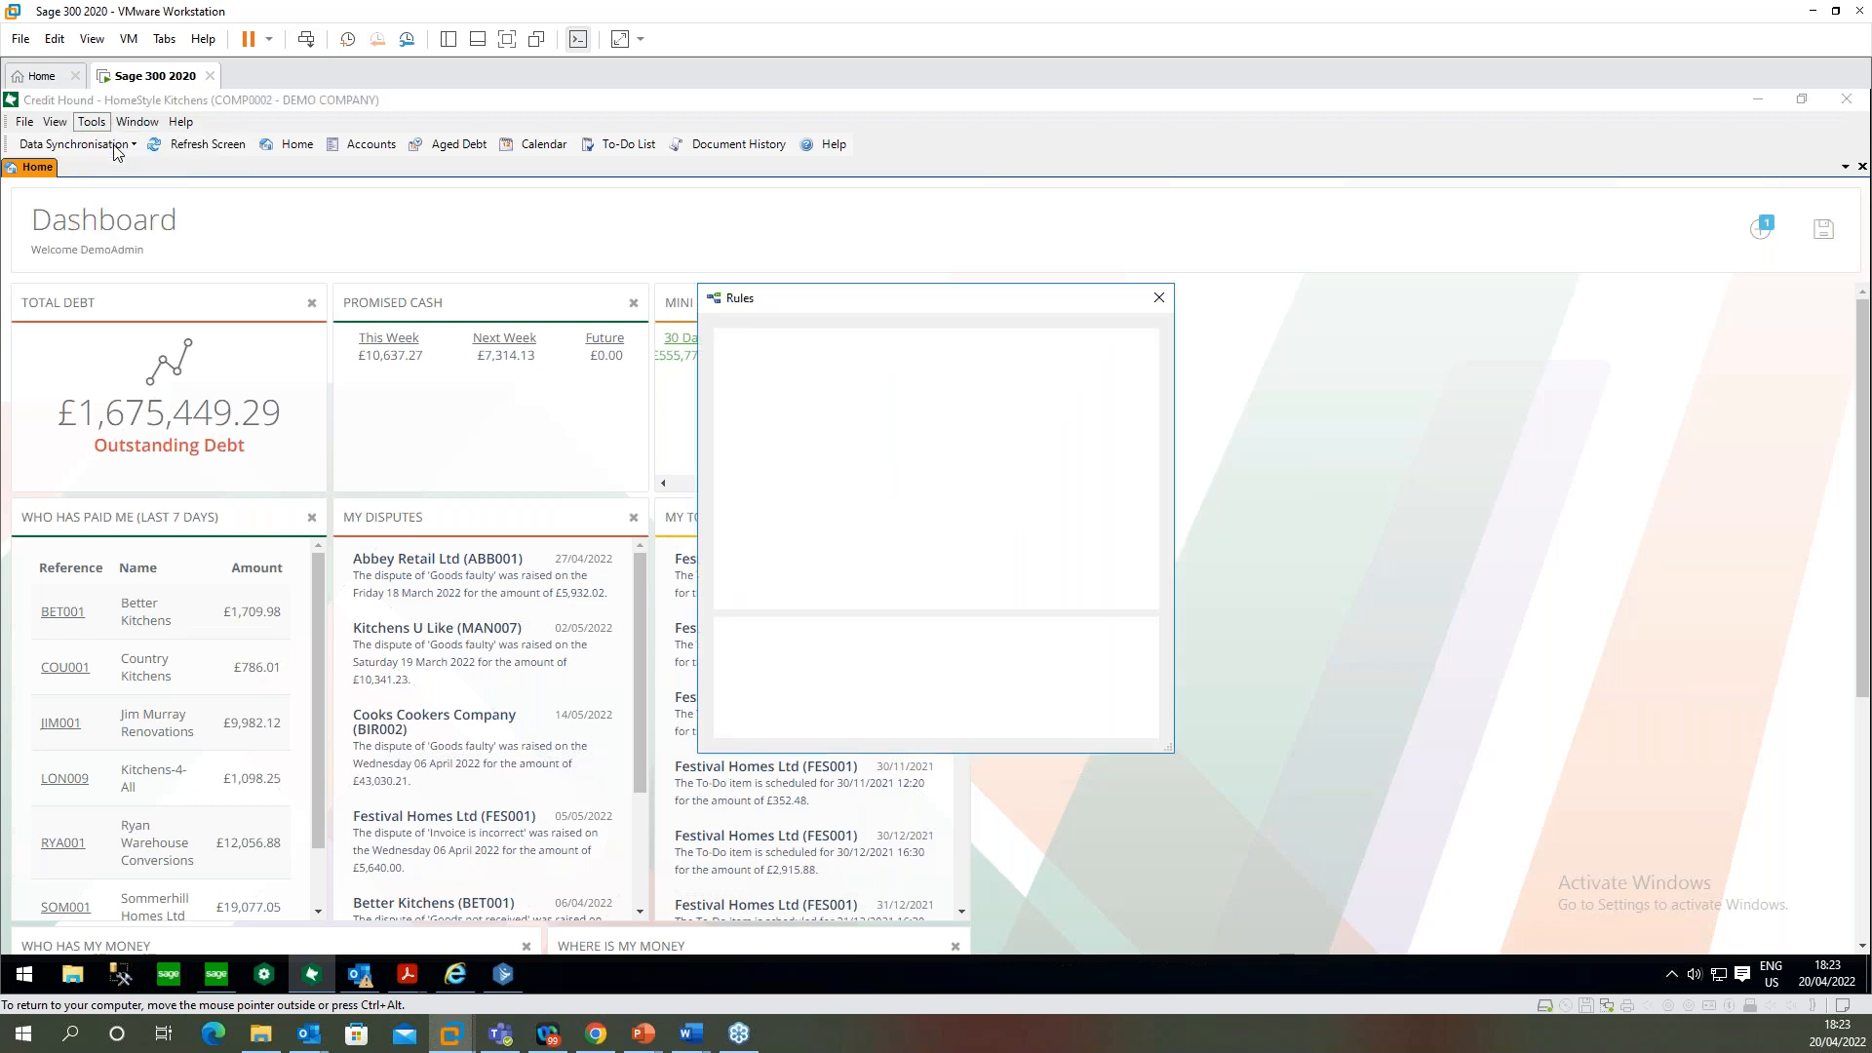
left_click(1146, 573)
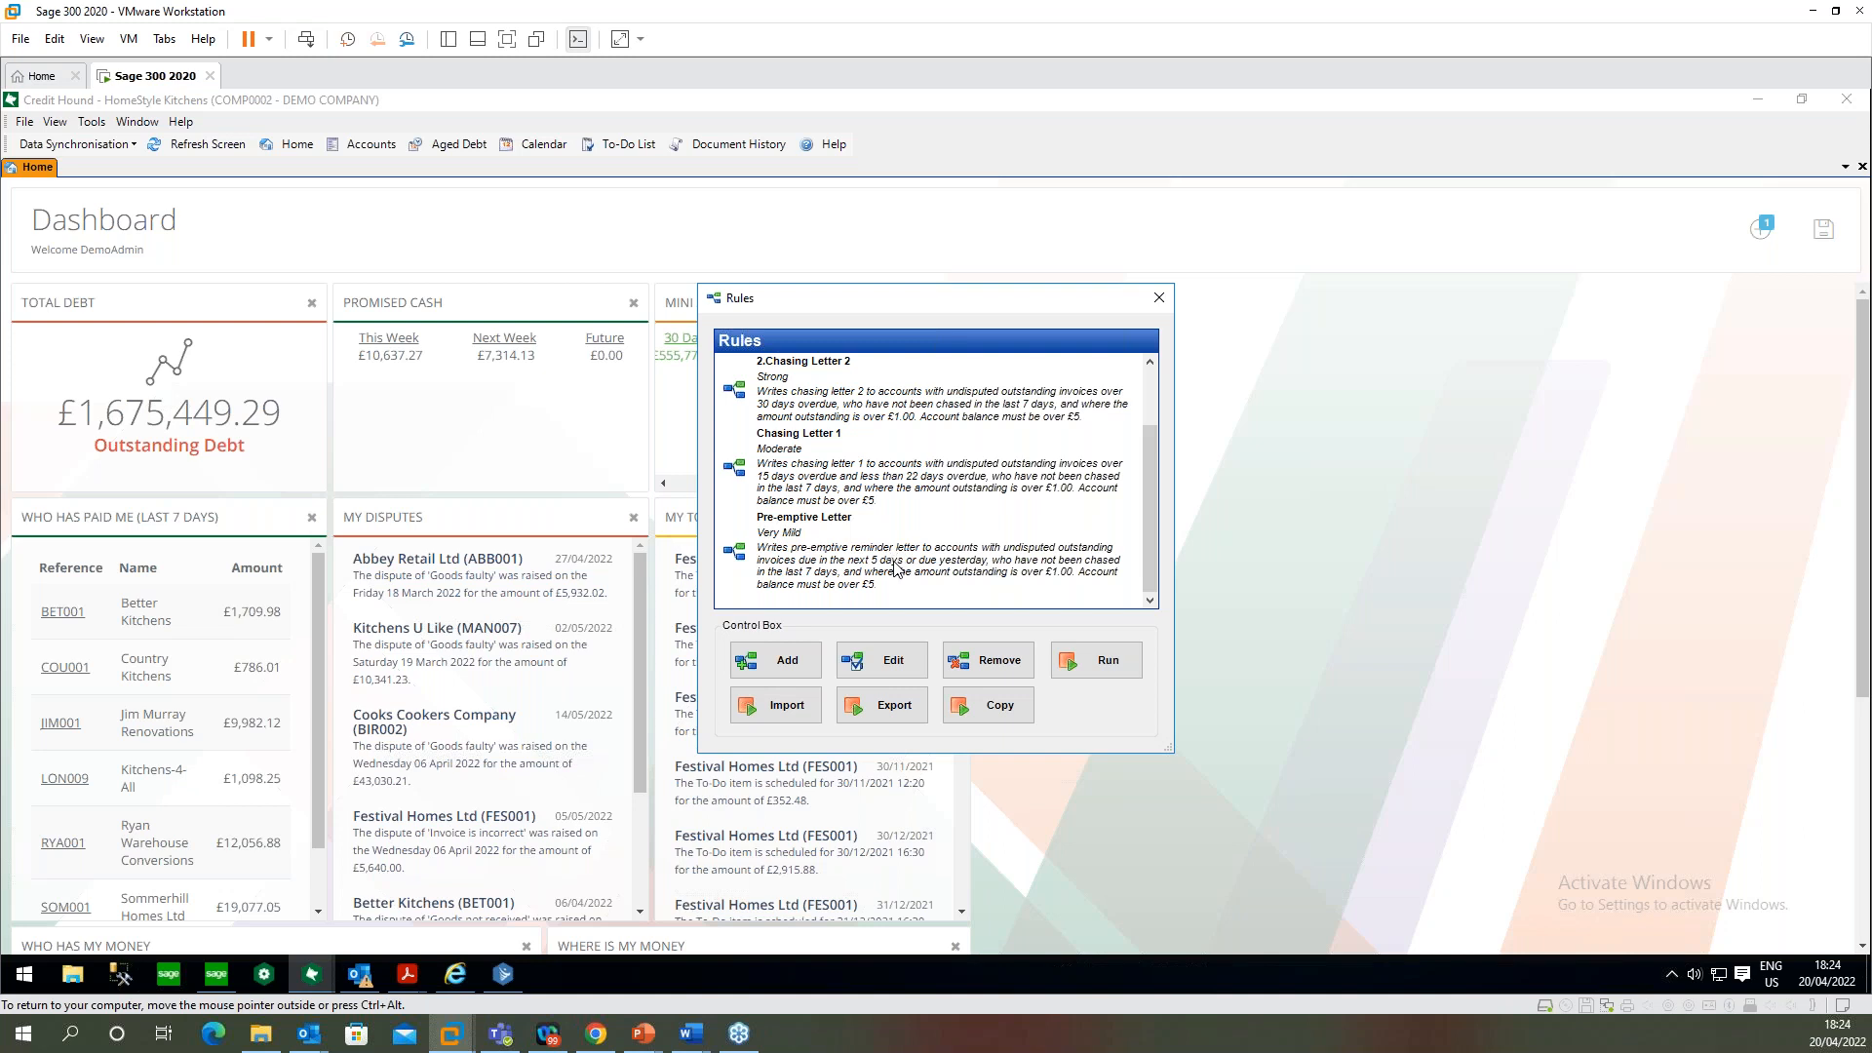
left_click_drag(1148, 550, 1143, 497)
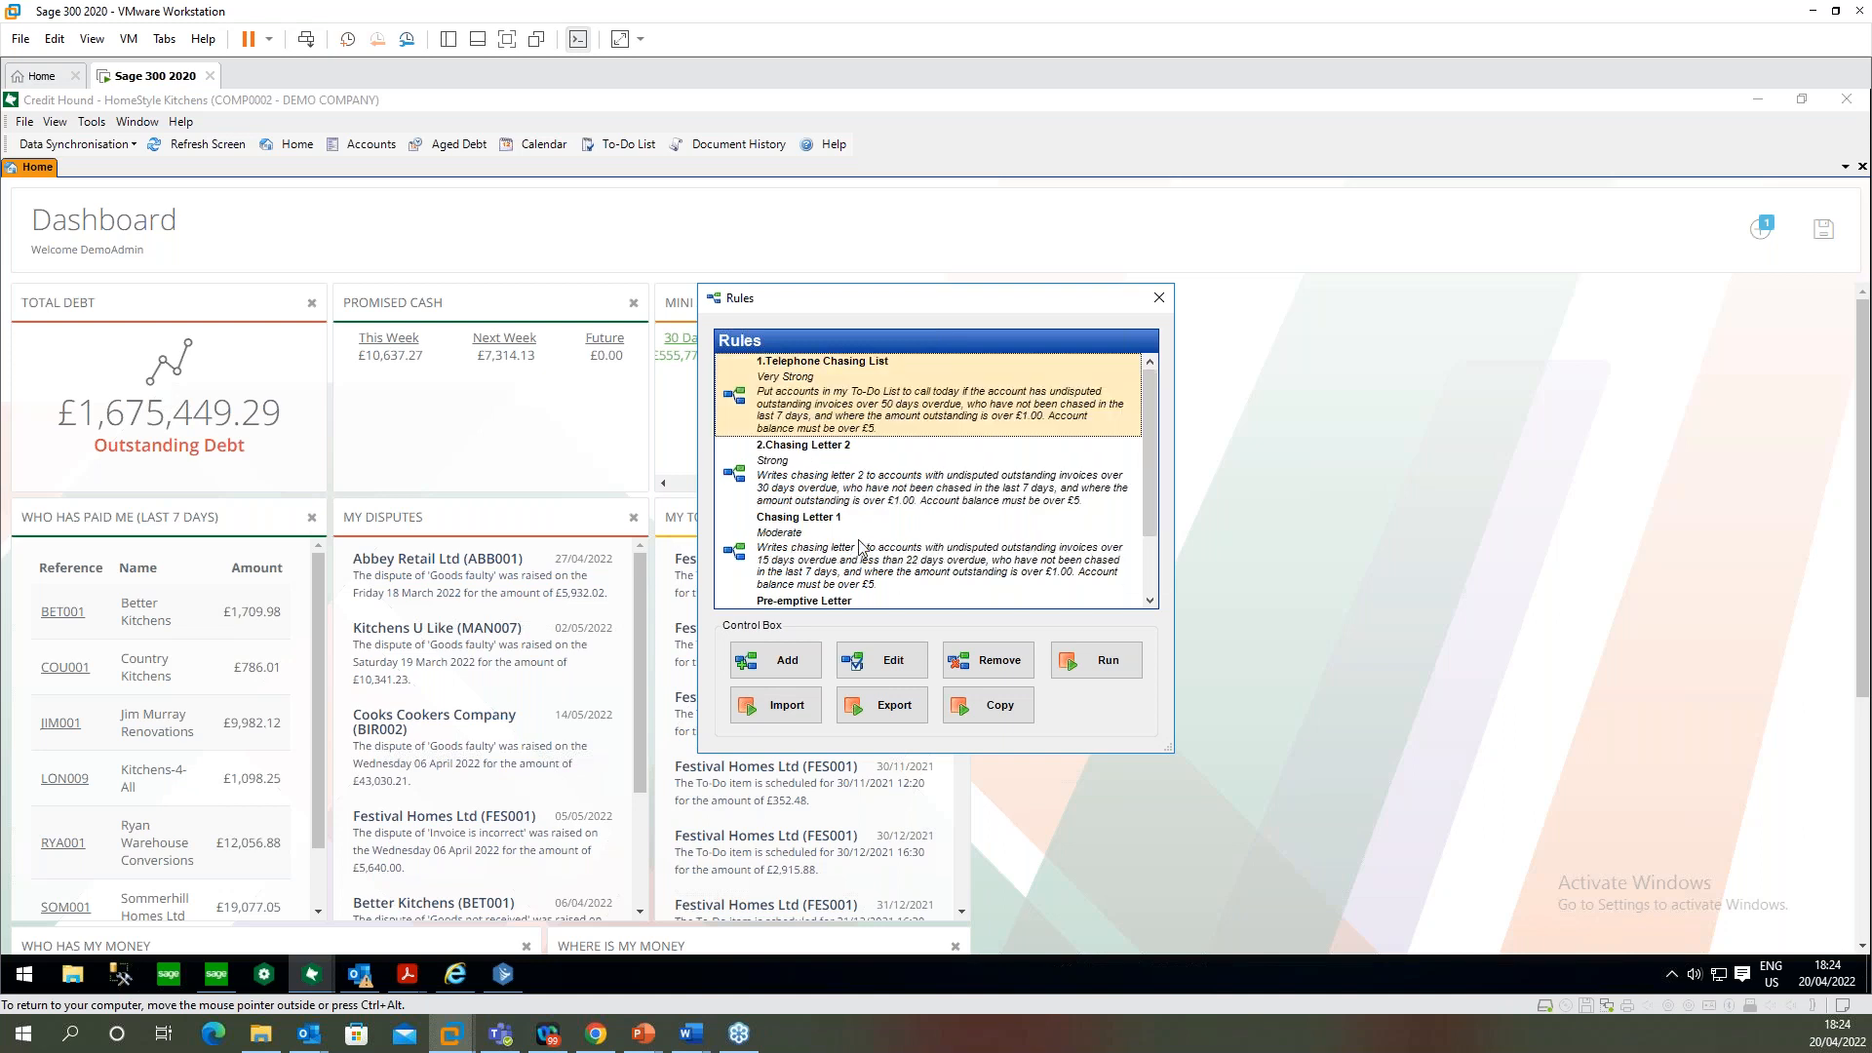
left_click(860, 548)
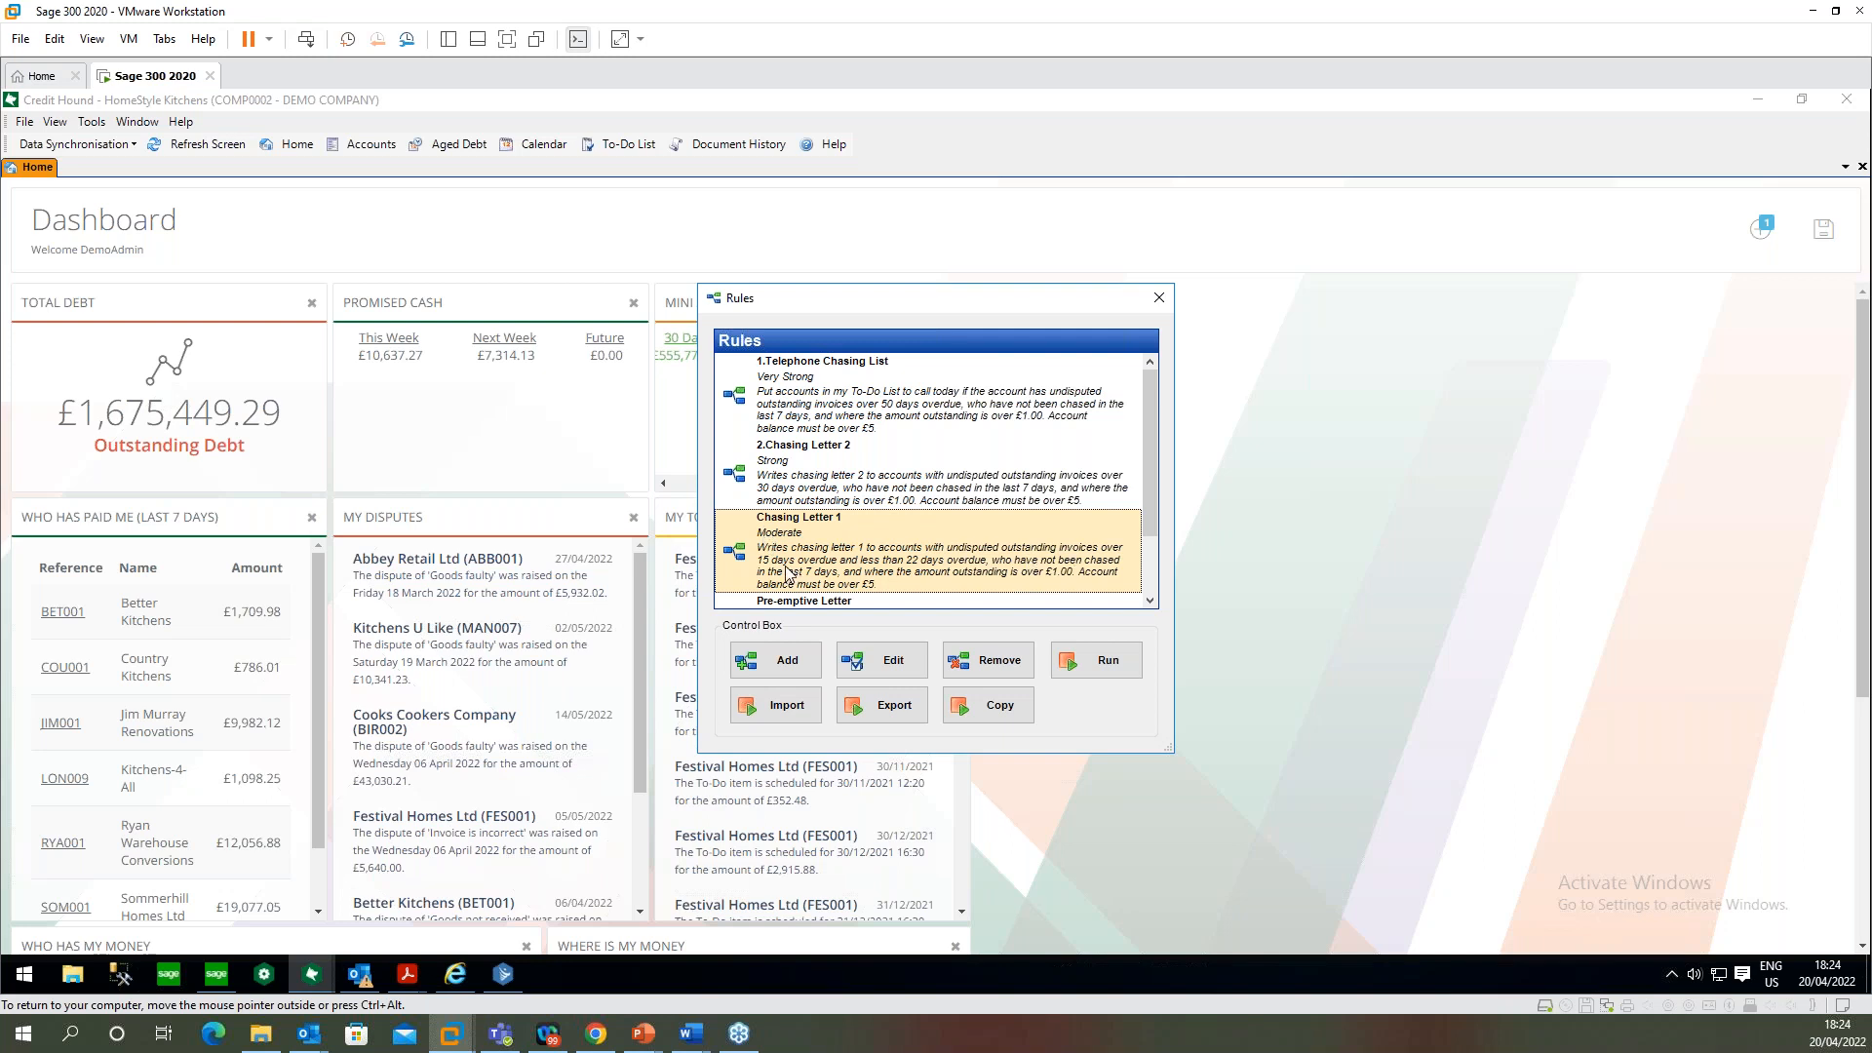
left_click(743, 493)
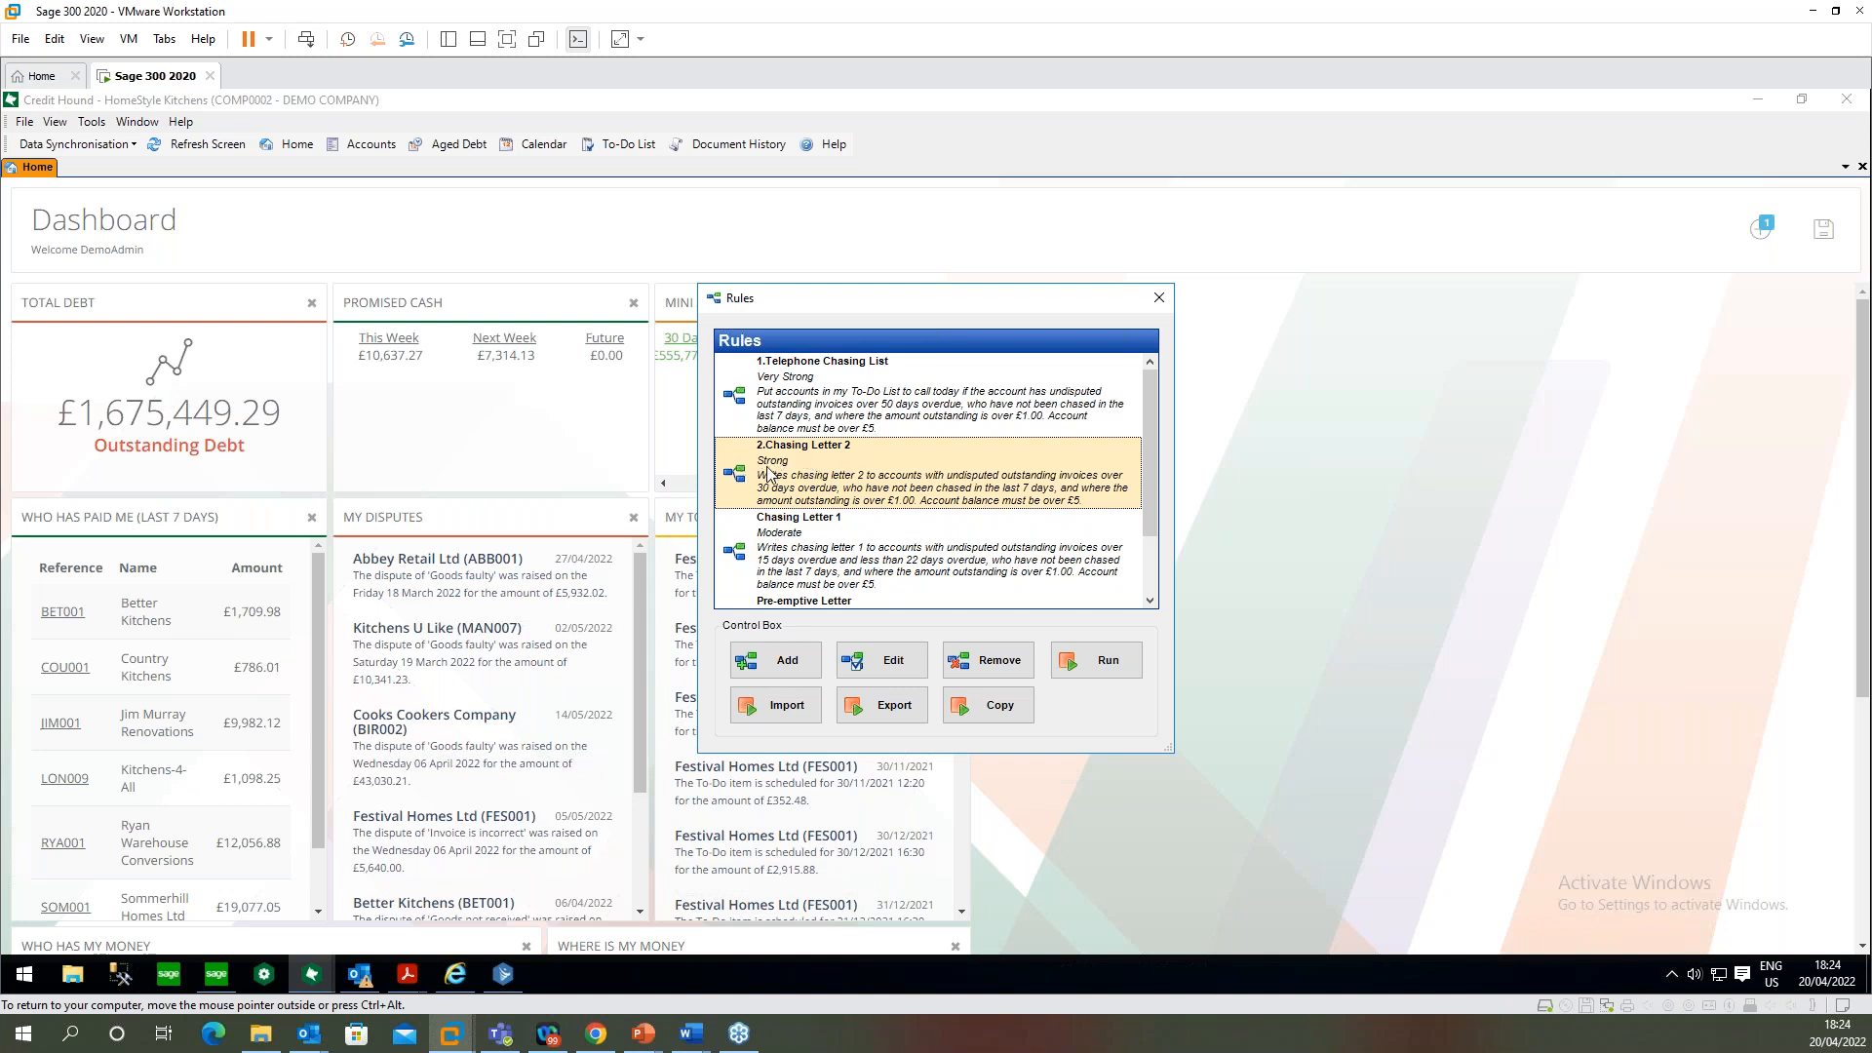
Run the 1.Telephone Chasing List rule for all matching accounts and close the Rules window
left_click(842, 393)
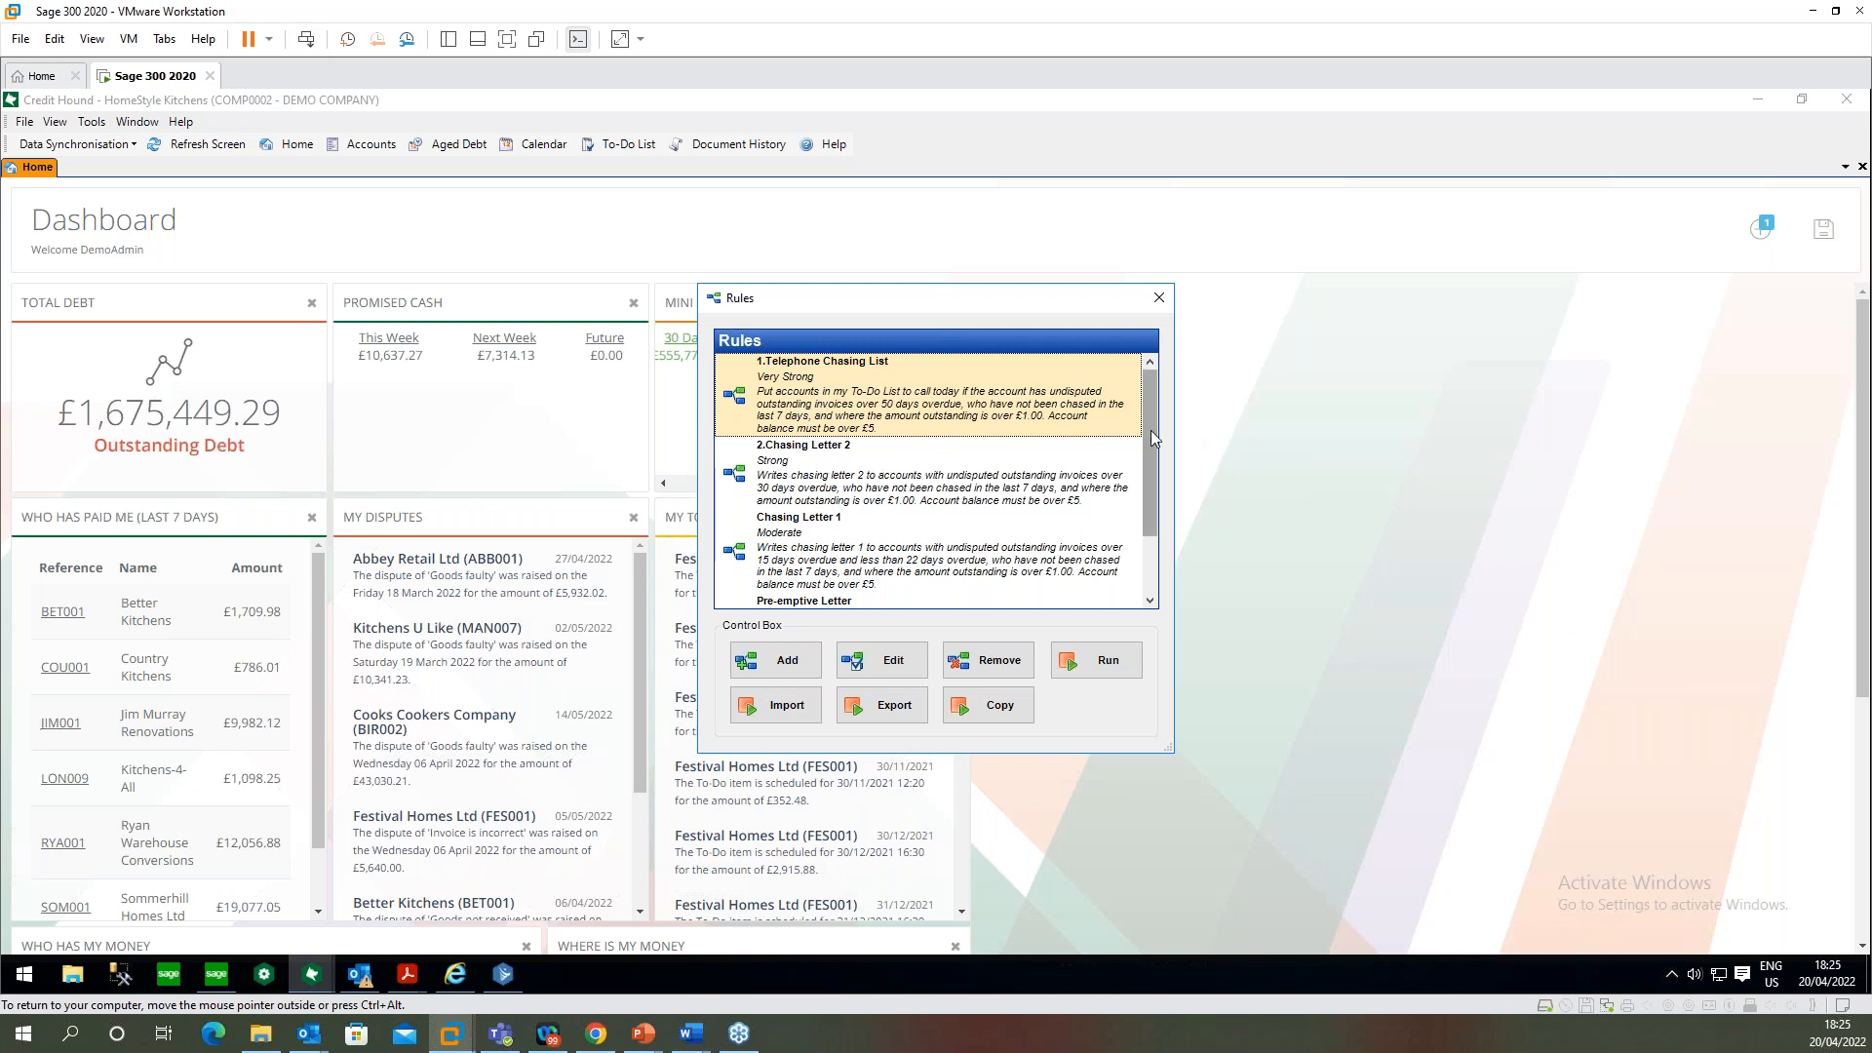
scroll(723, 582, "down", 1)
scroll(785, 426, "up", 1)
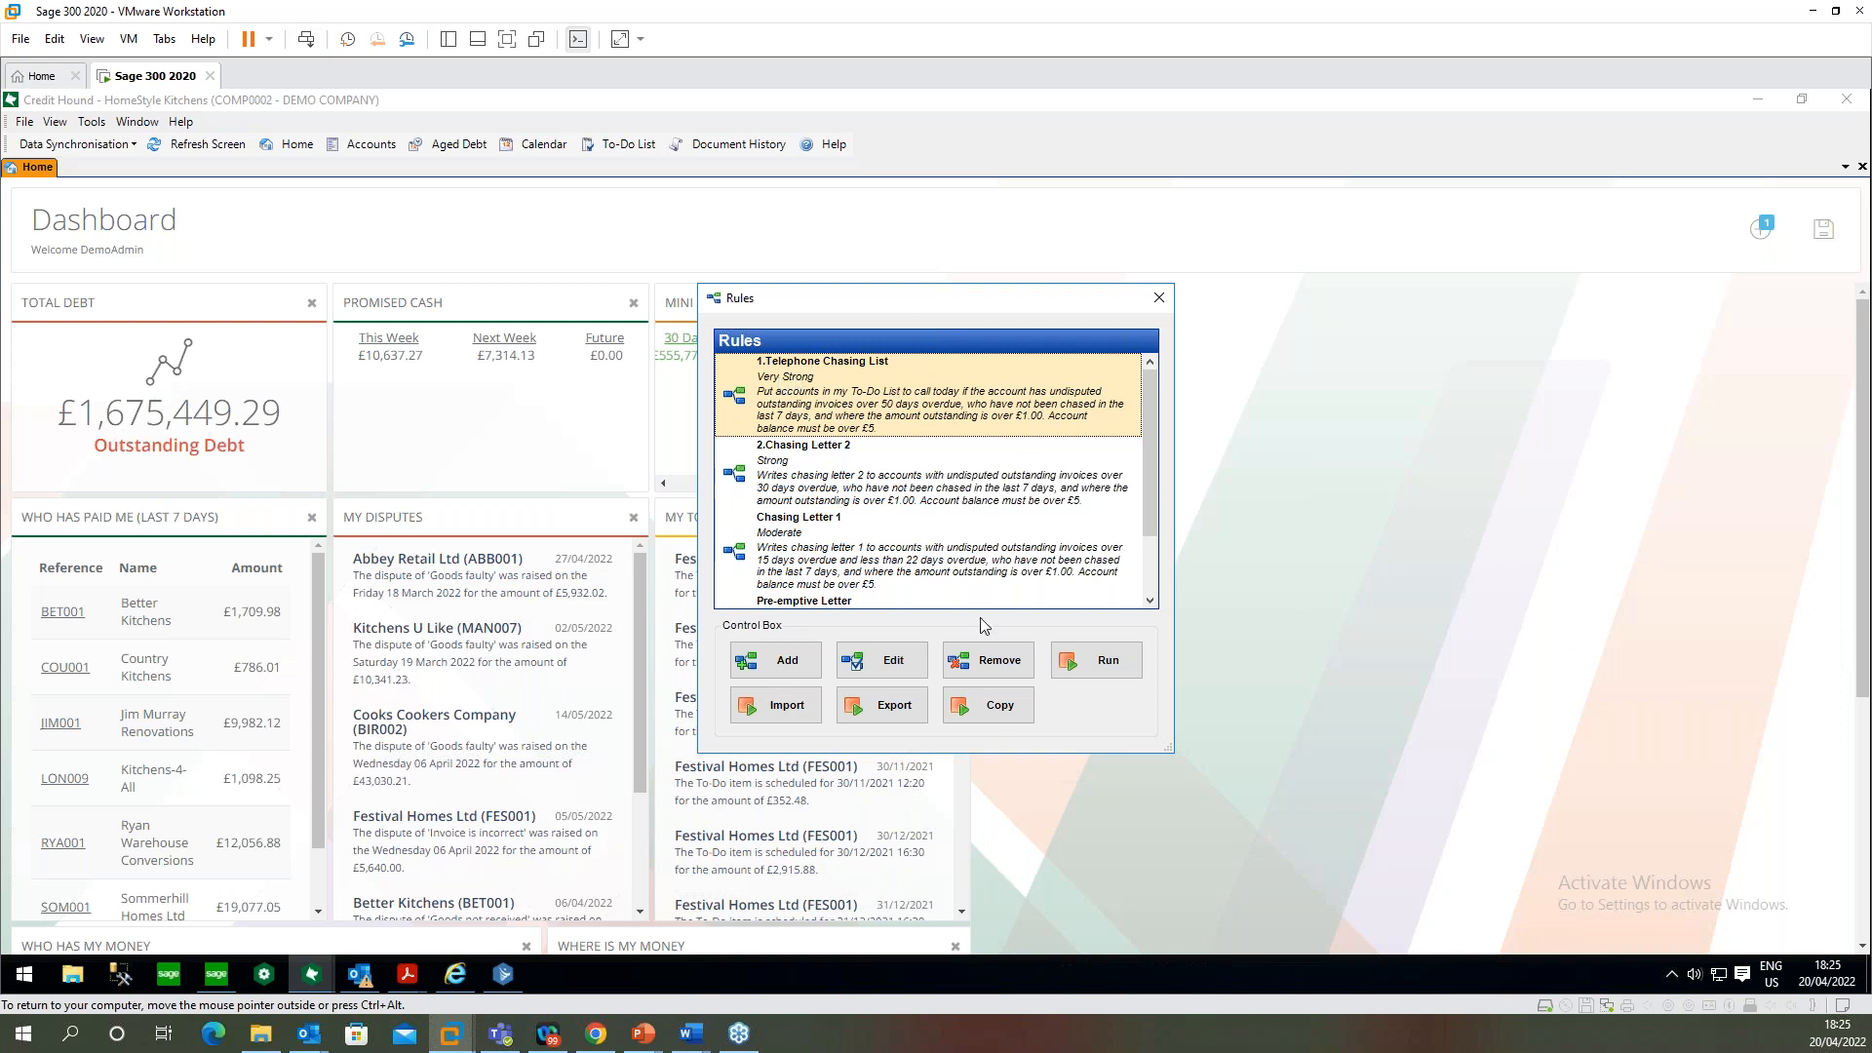
left_click(1099, 662)
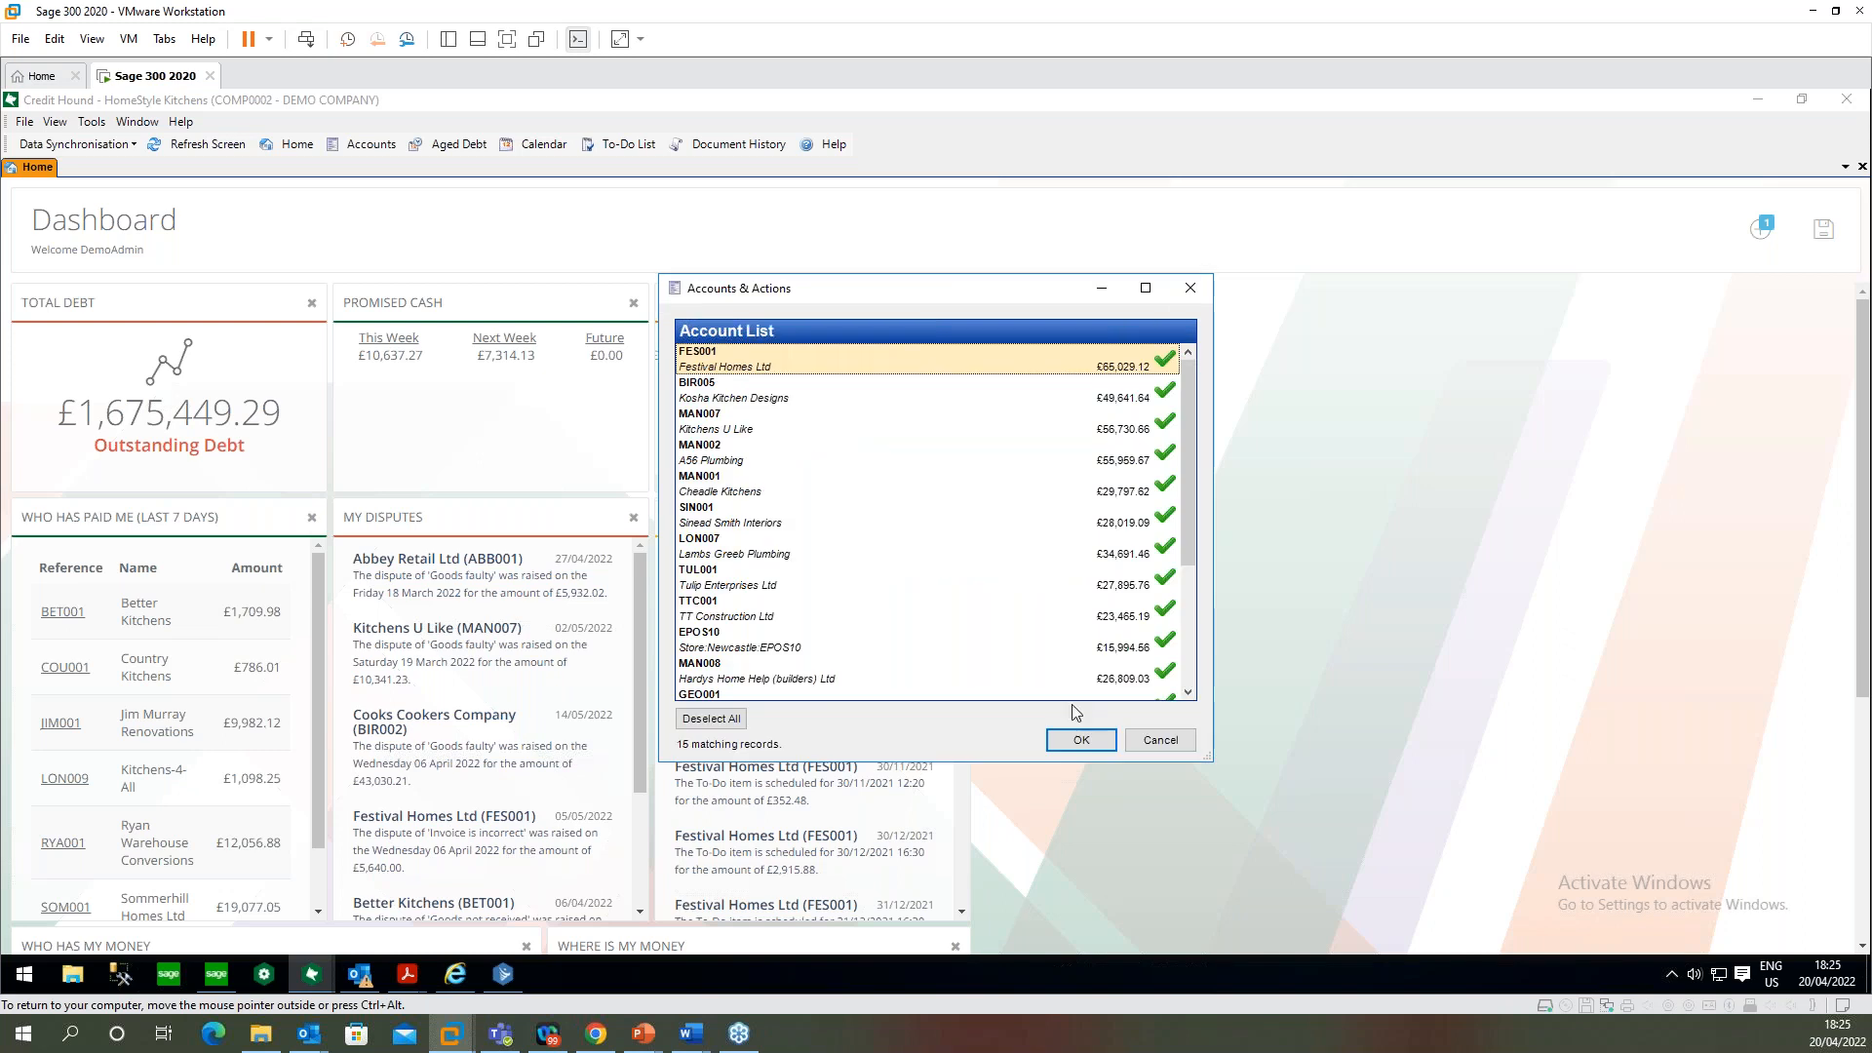
left_click(1076, 738)
left_click(936, 567)
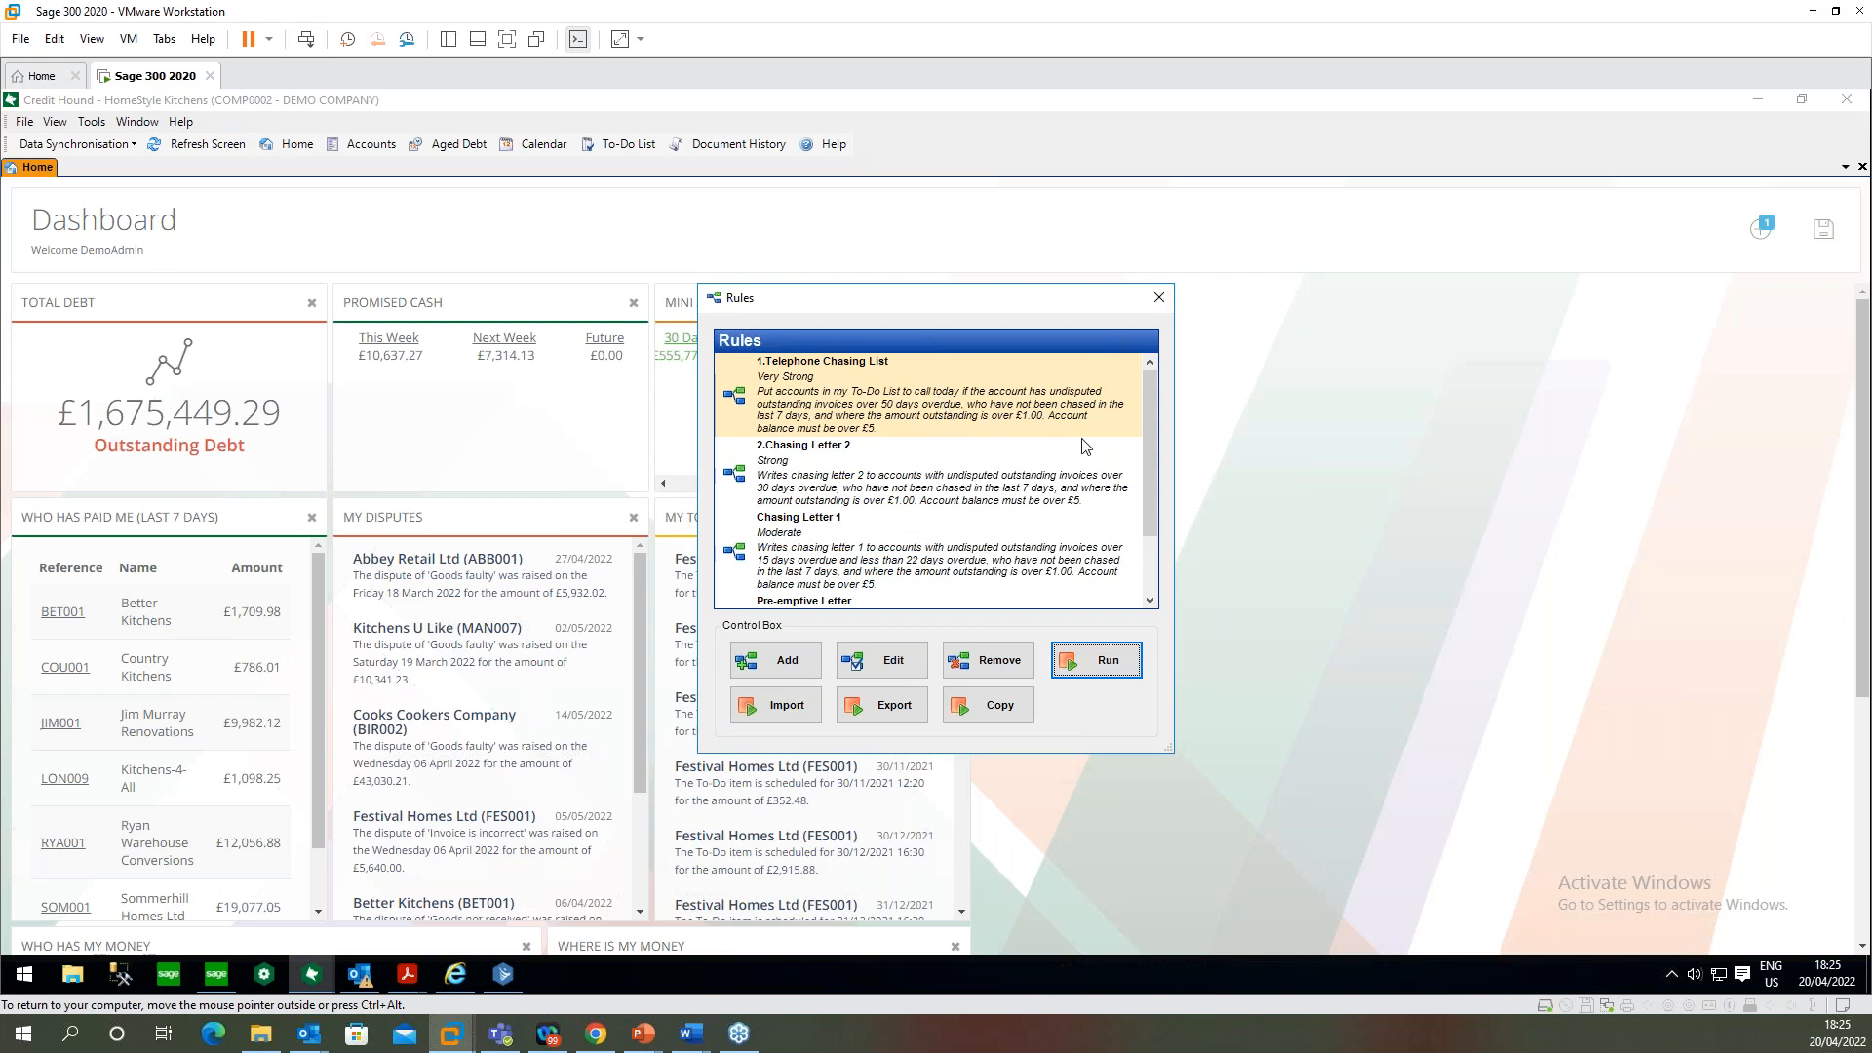
left_click(1159, 299)
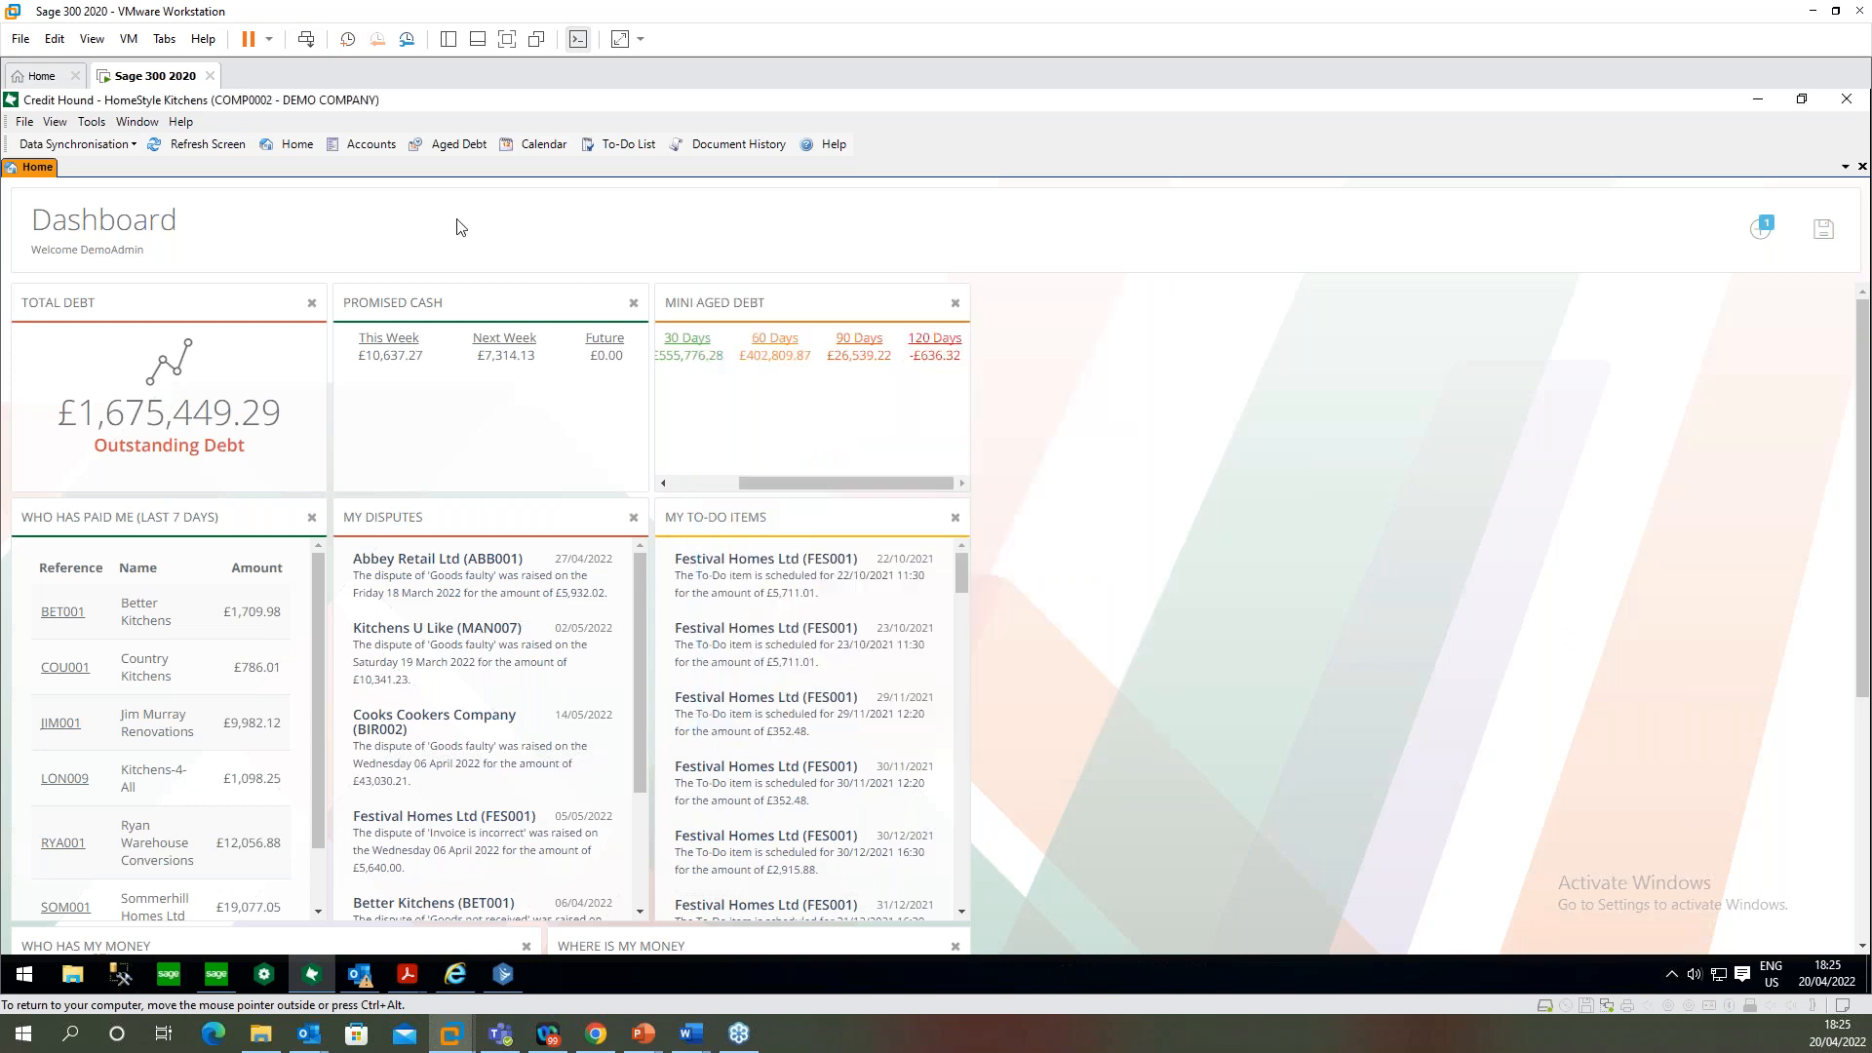
Start from Festival Homes Ltd's automated 09:00 to-do on 20 April in the calendar to open its chasing account, and remove its stop
left_click(554, 148)
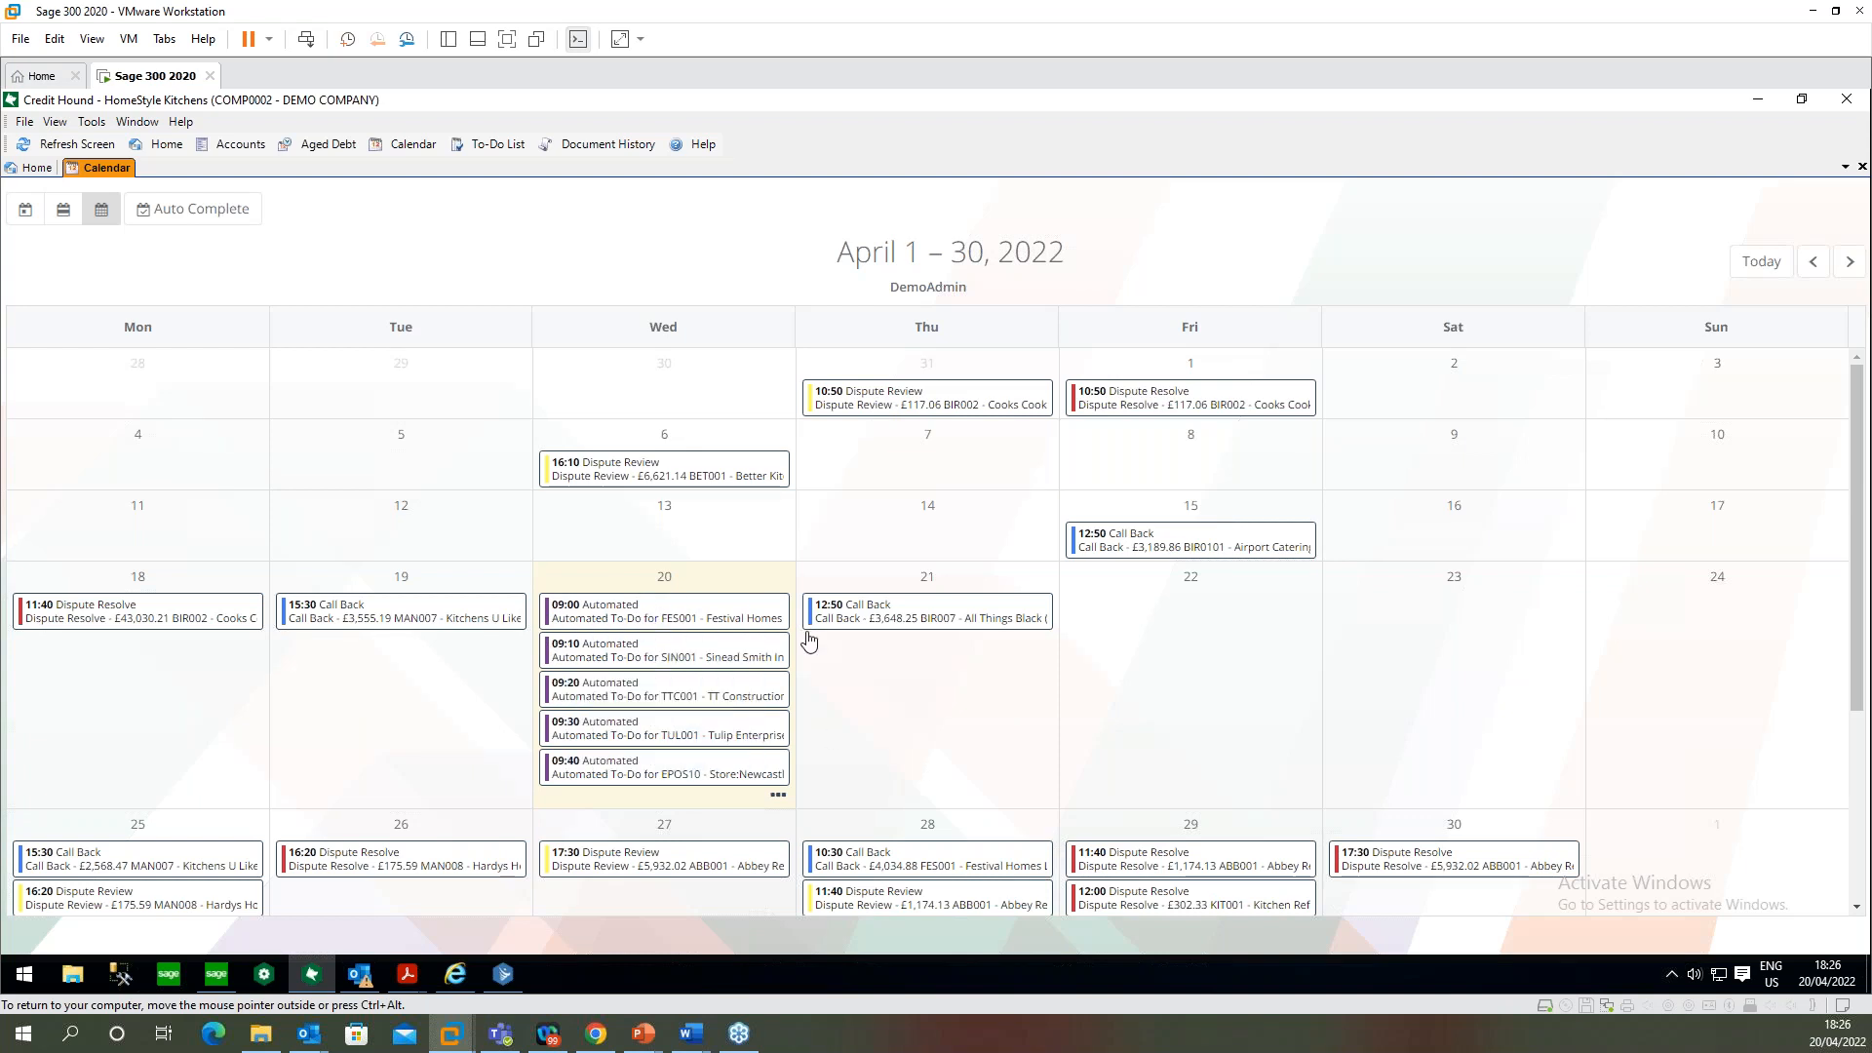
double_click(737, 612)
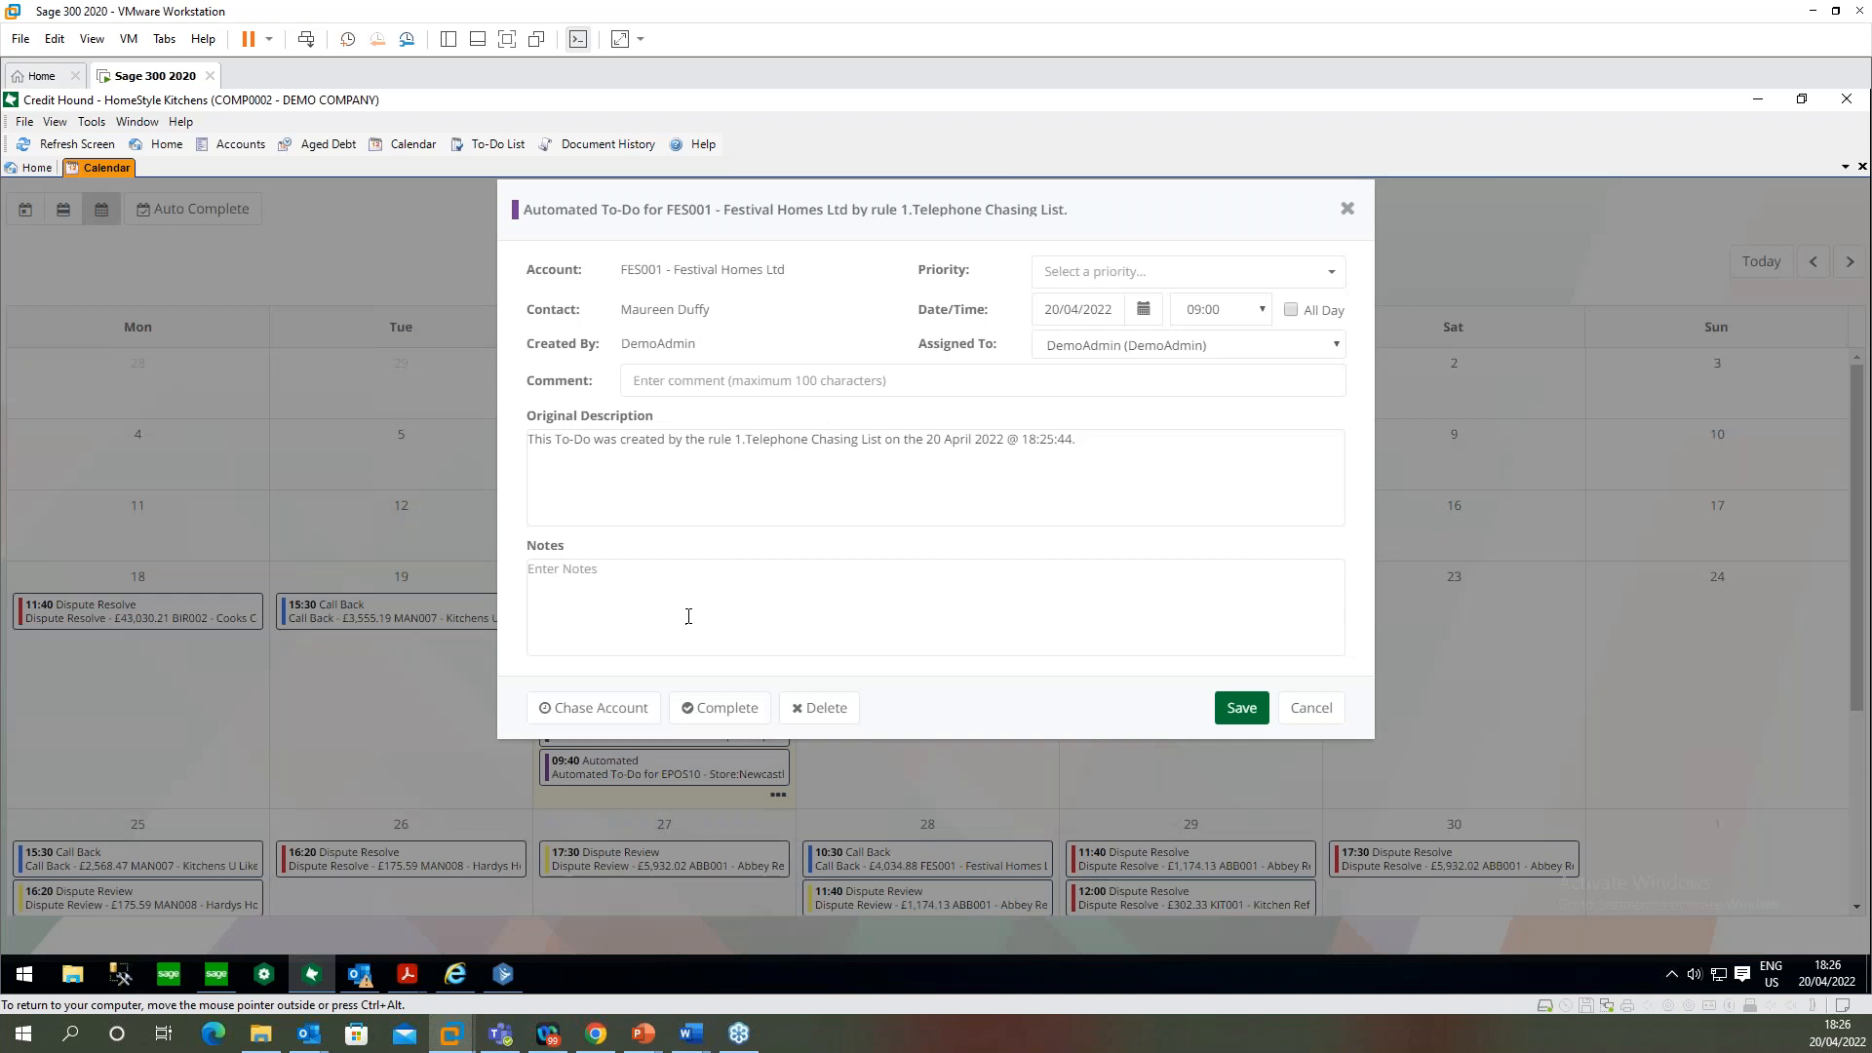
left_click(627, 715)
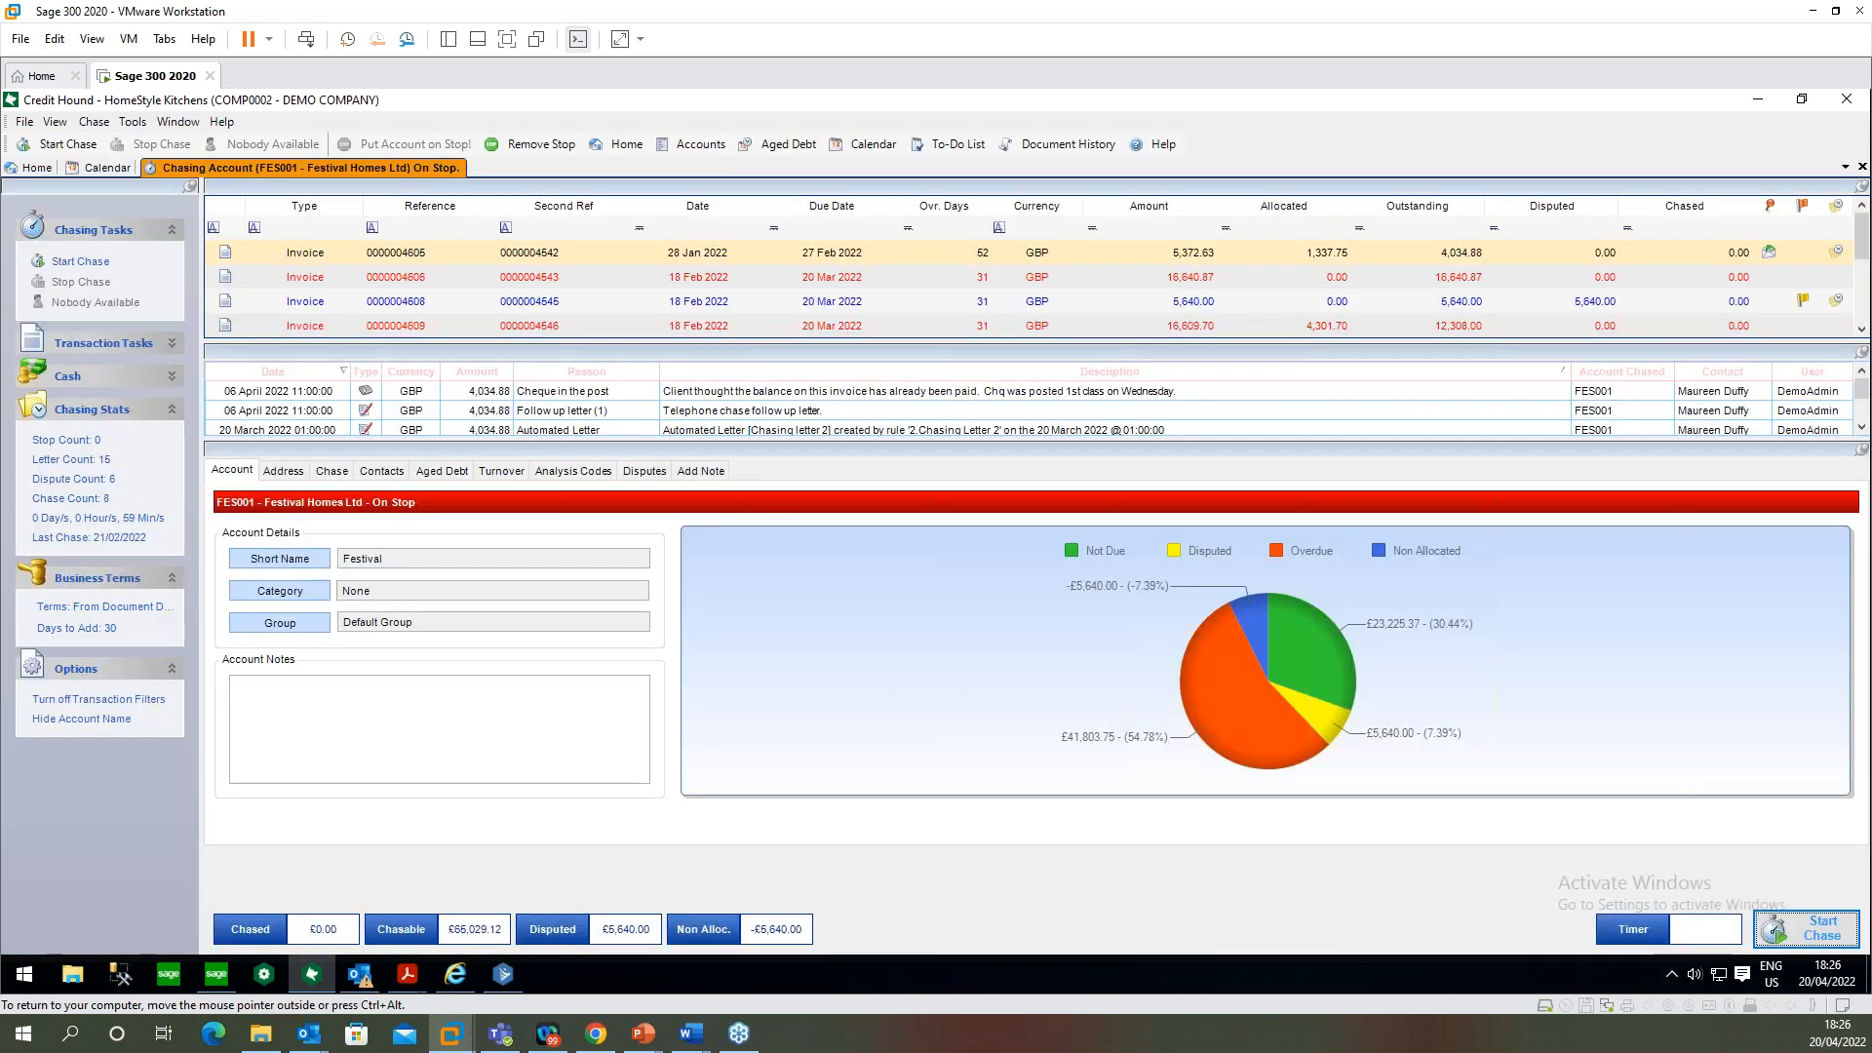
left_click(569, 142)
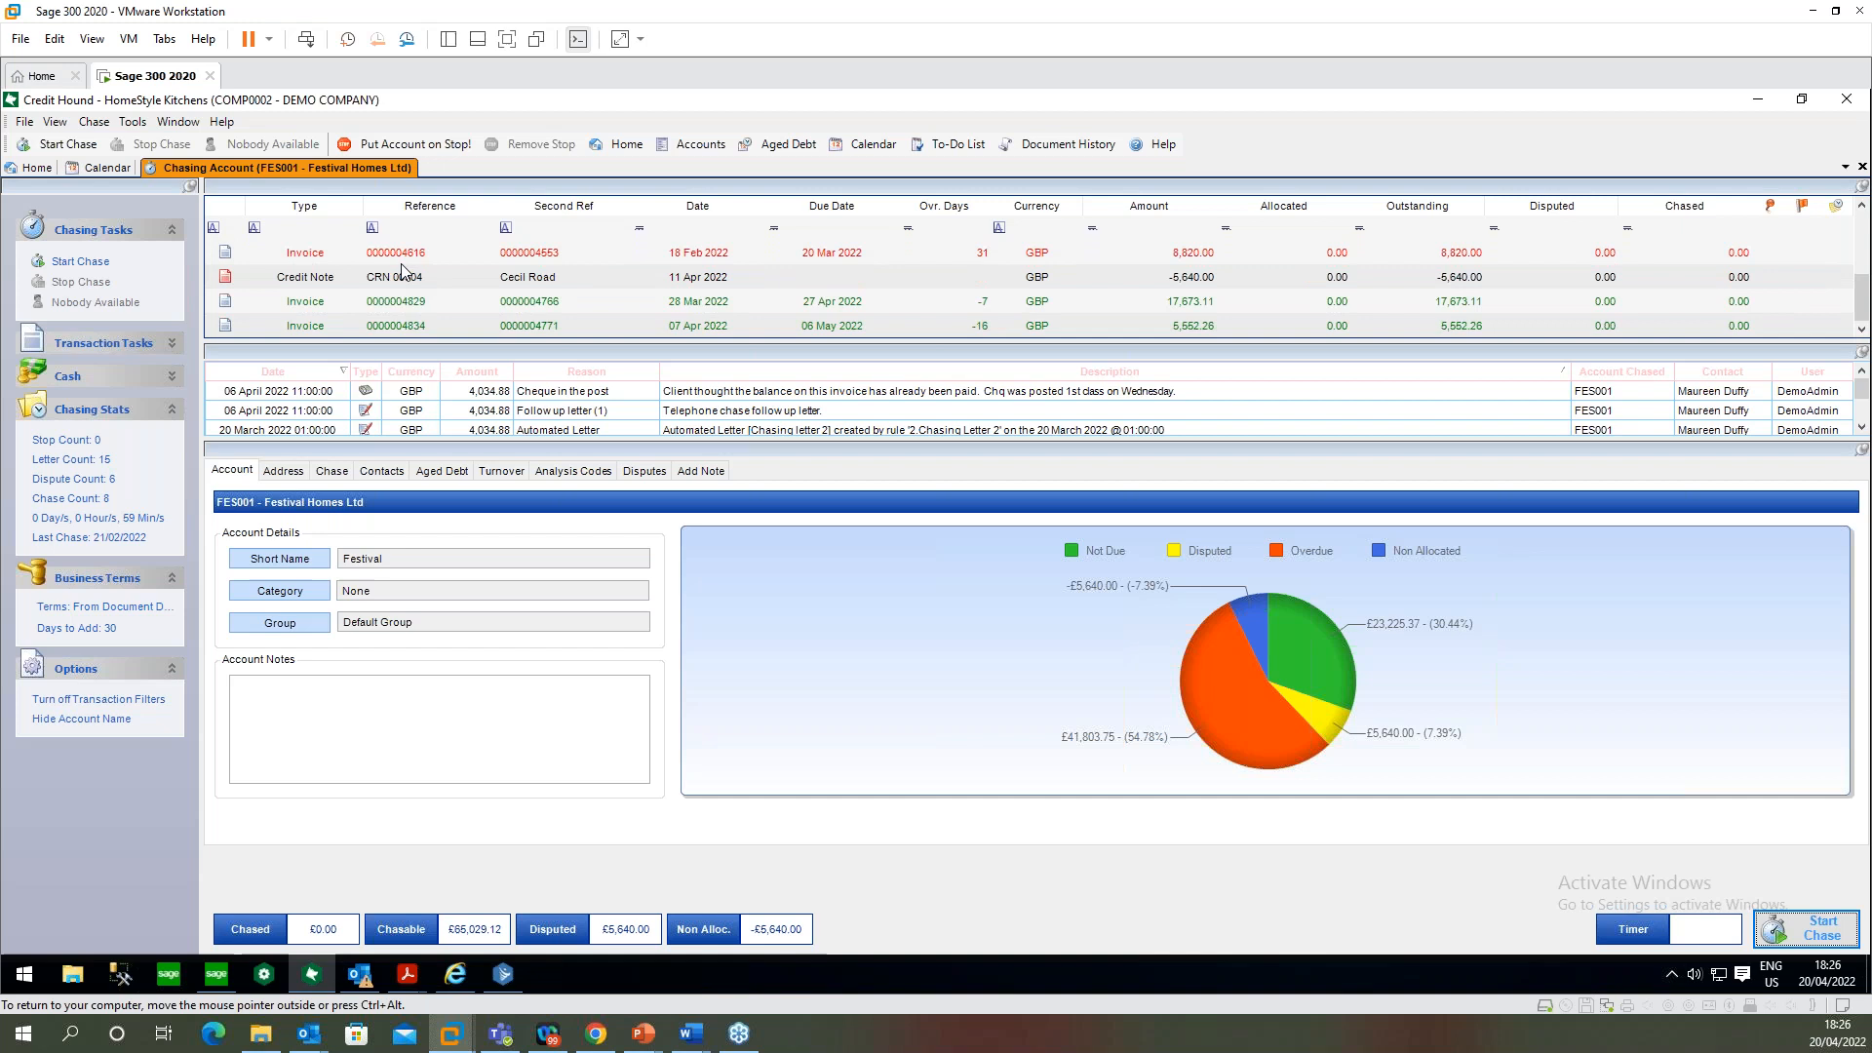
Review Festival Homes Ltd's transactions and read the chase history entries for its oldest invoice
scroll(409, 293, "down", 5)
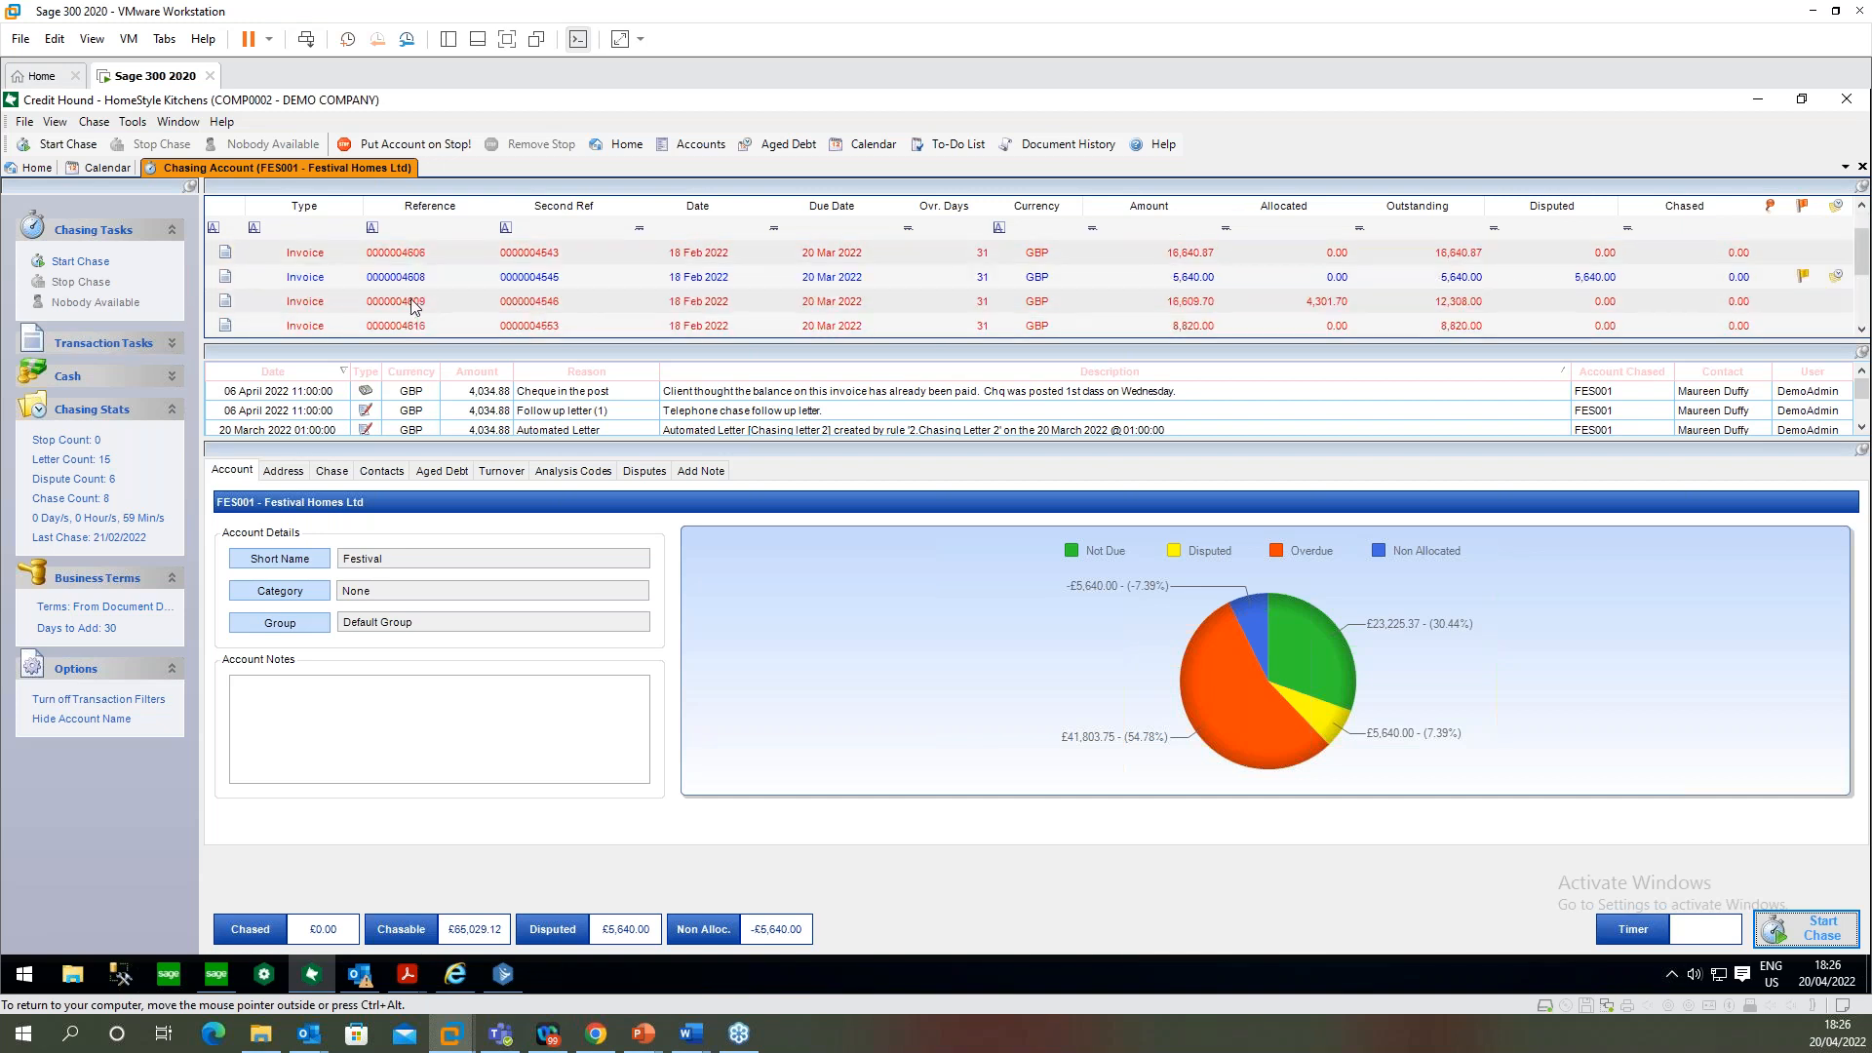
scroll(494, 293, "up", 5)
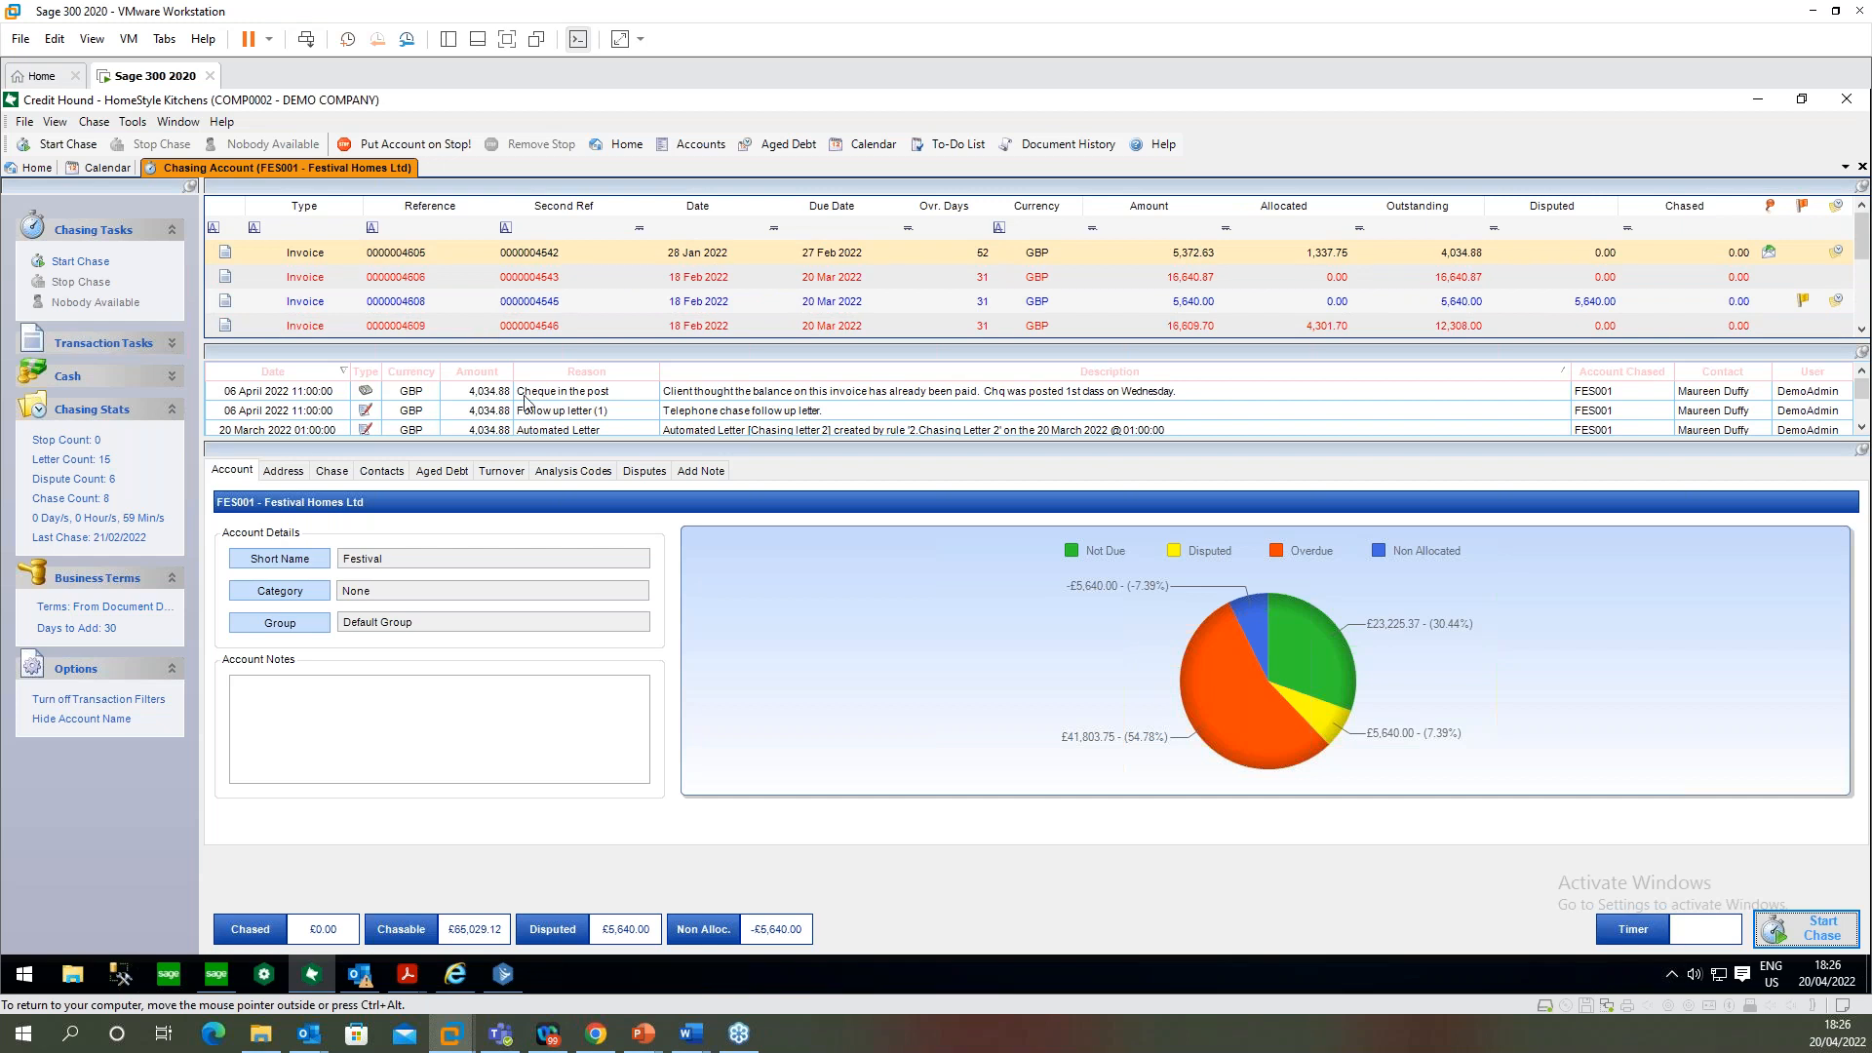
left_click_drag(1862, 391, 1862, 398)
left_click(744, 393)
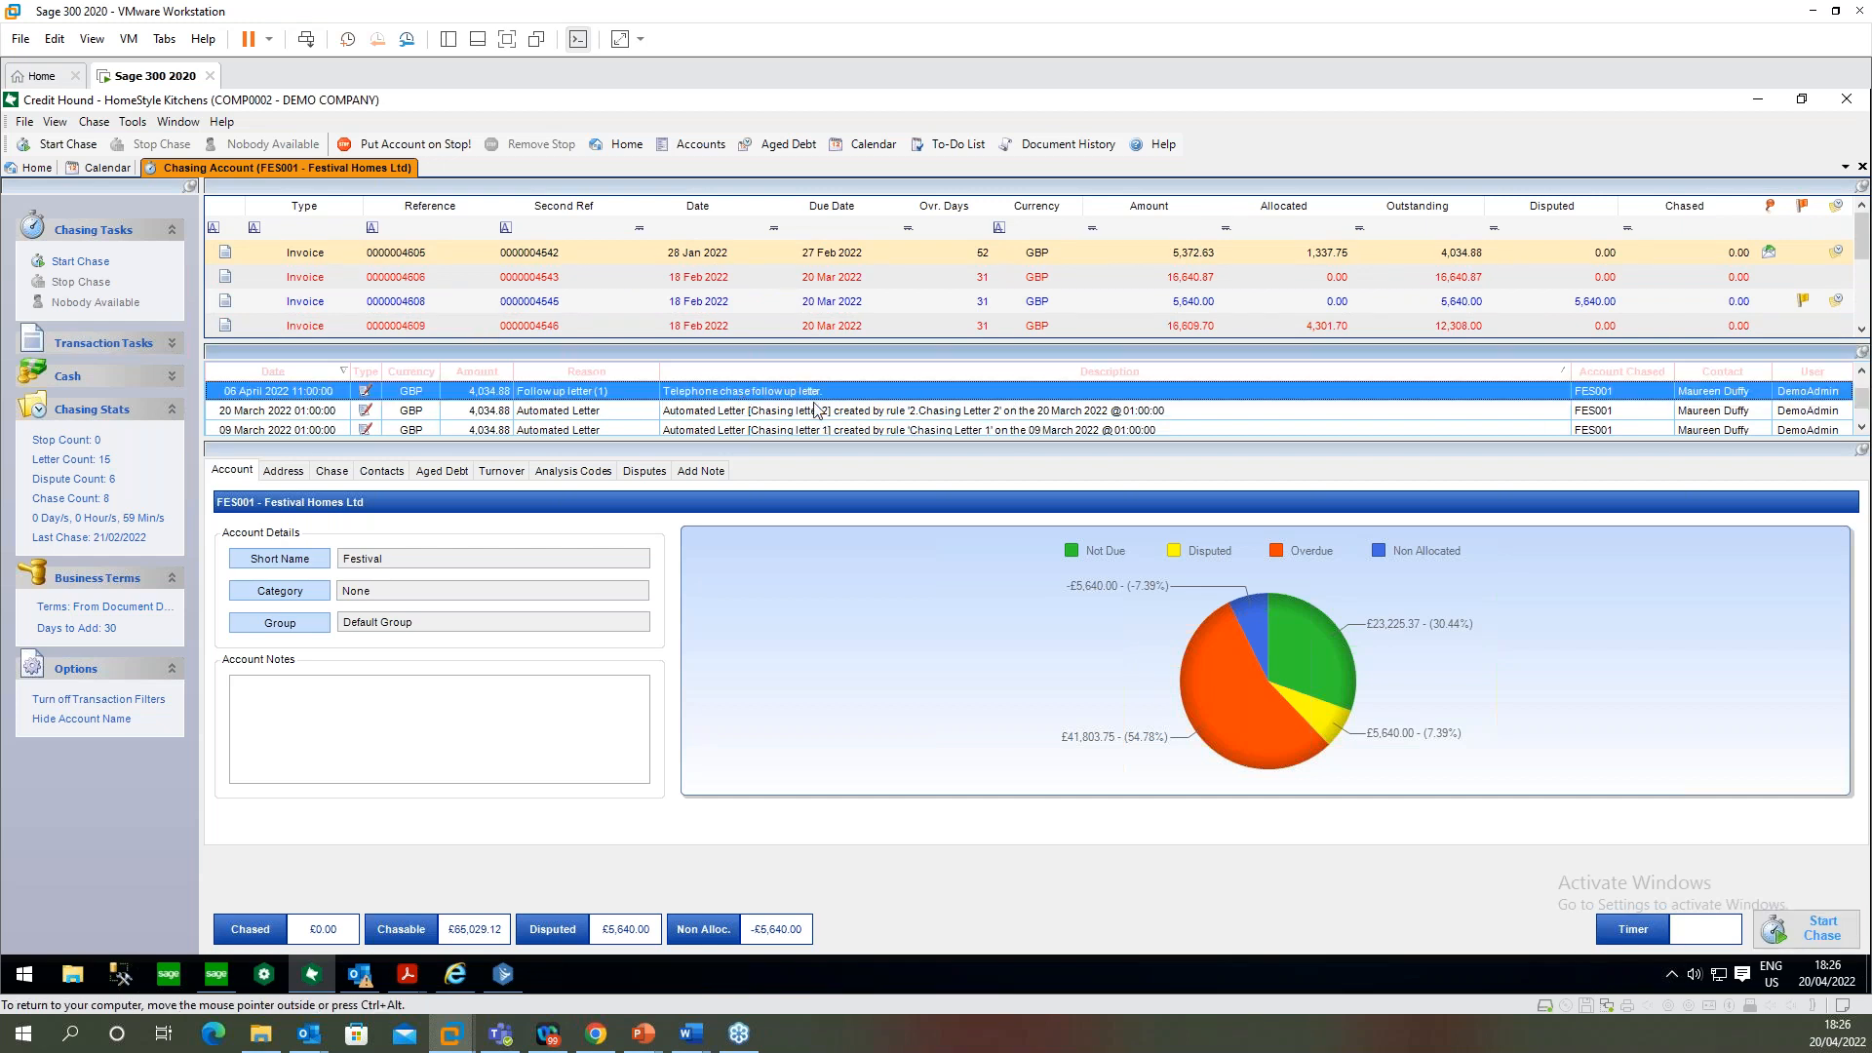
scroll(815, 408, "up", 1)
left_click(718, 394)
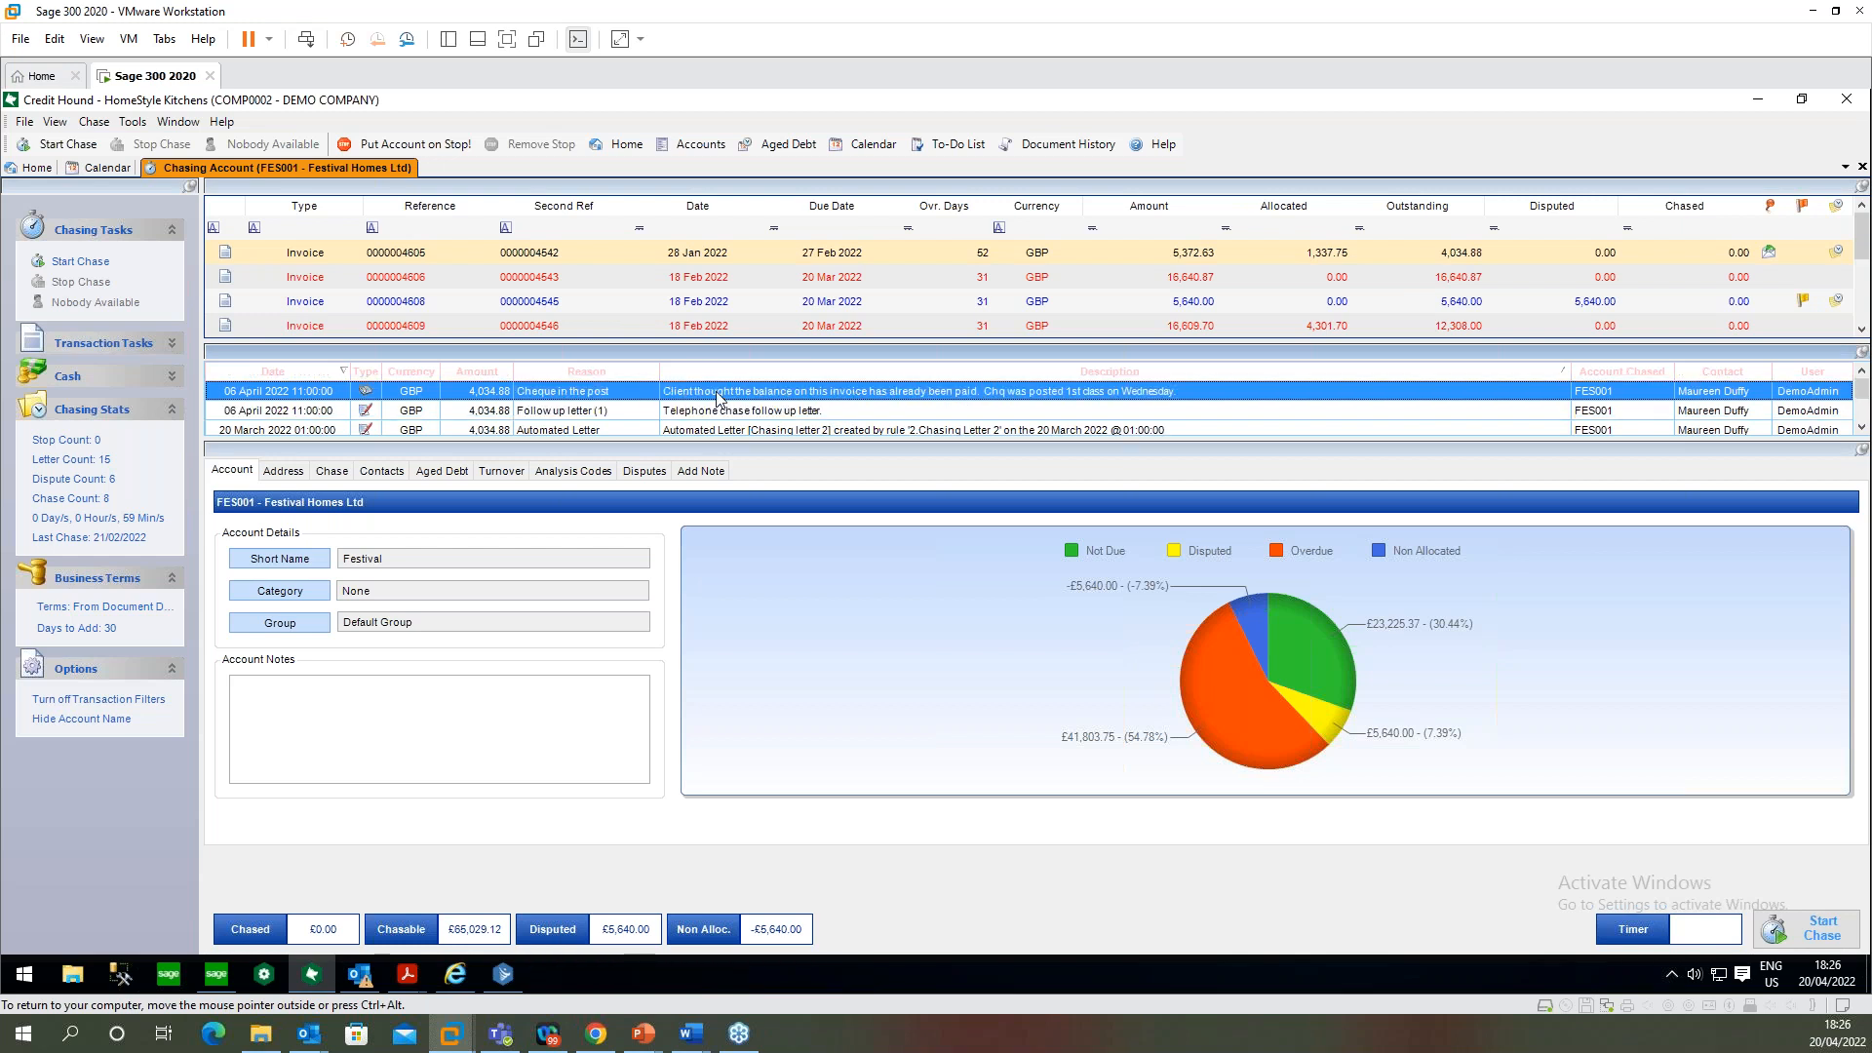
scroll(721, 414, "down", 2)
left_click(731, 395)
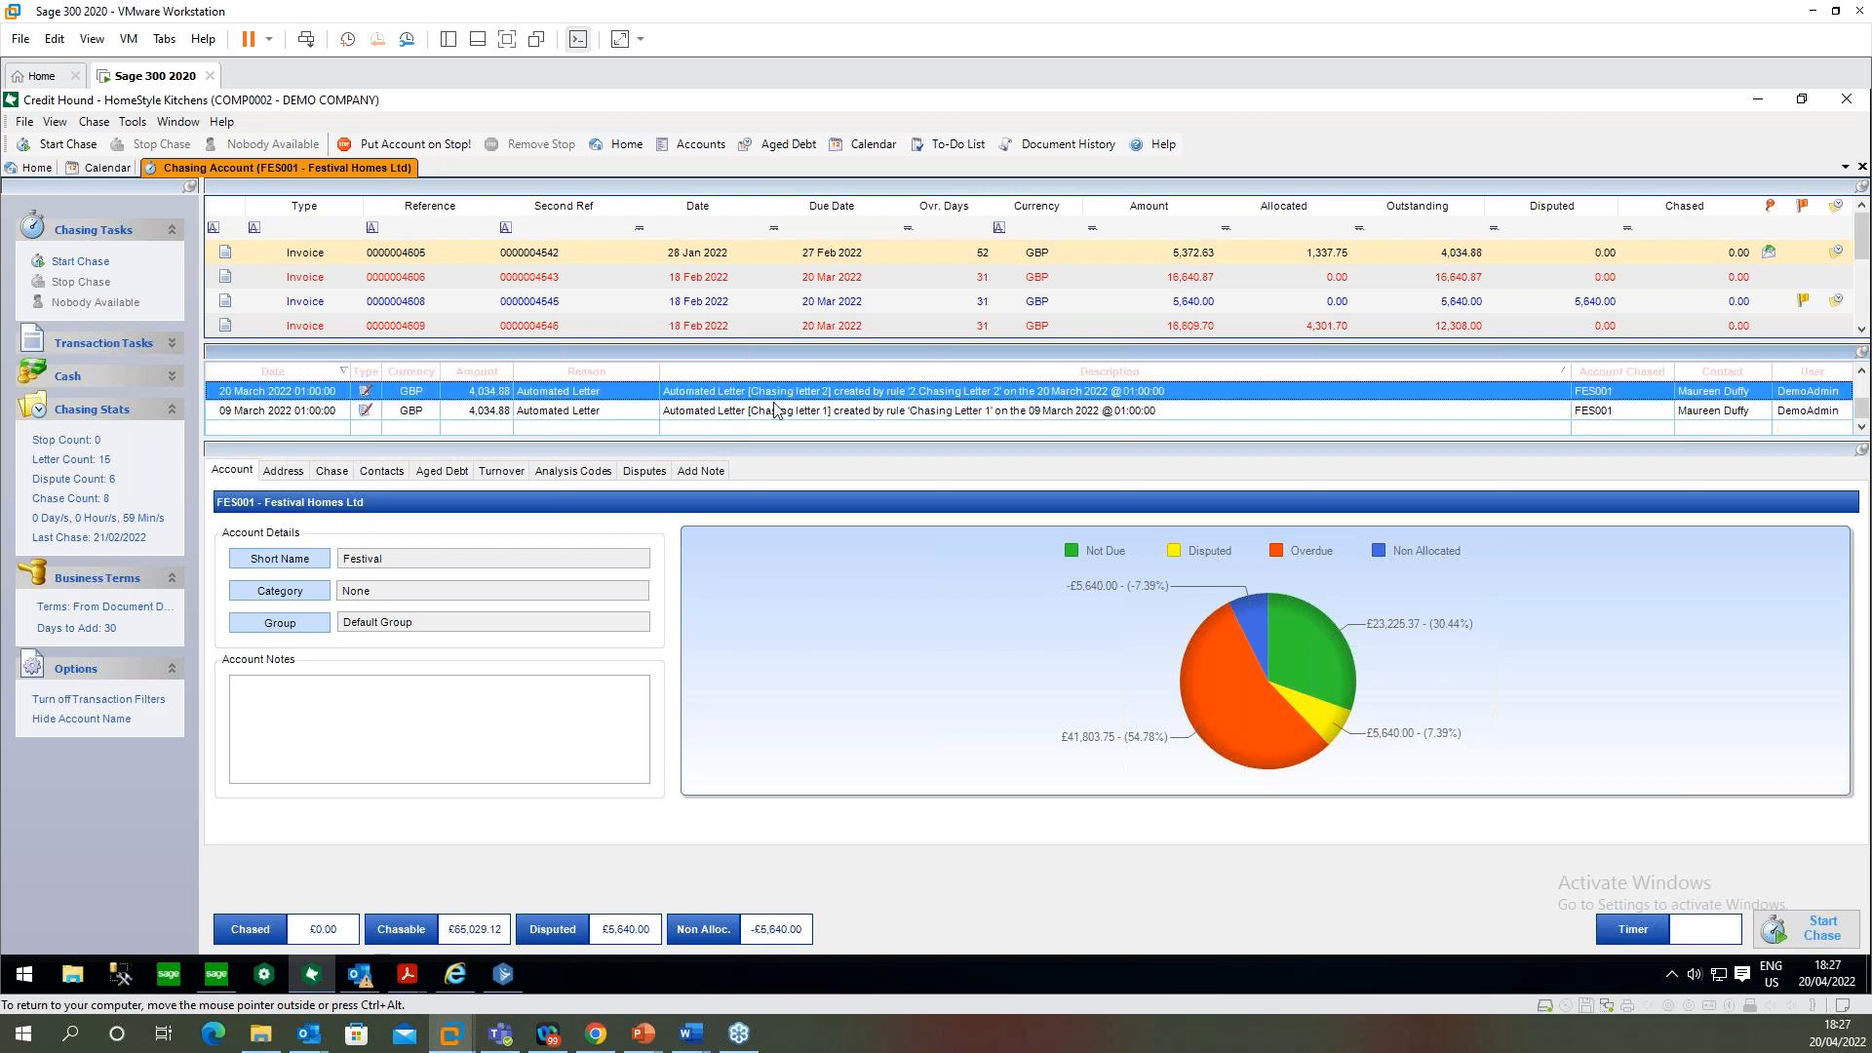
scroll(765, 398, "up", 2)
left_click(770, 411)
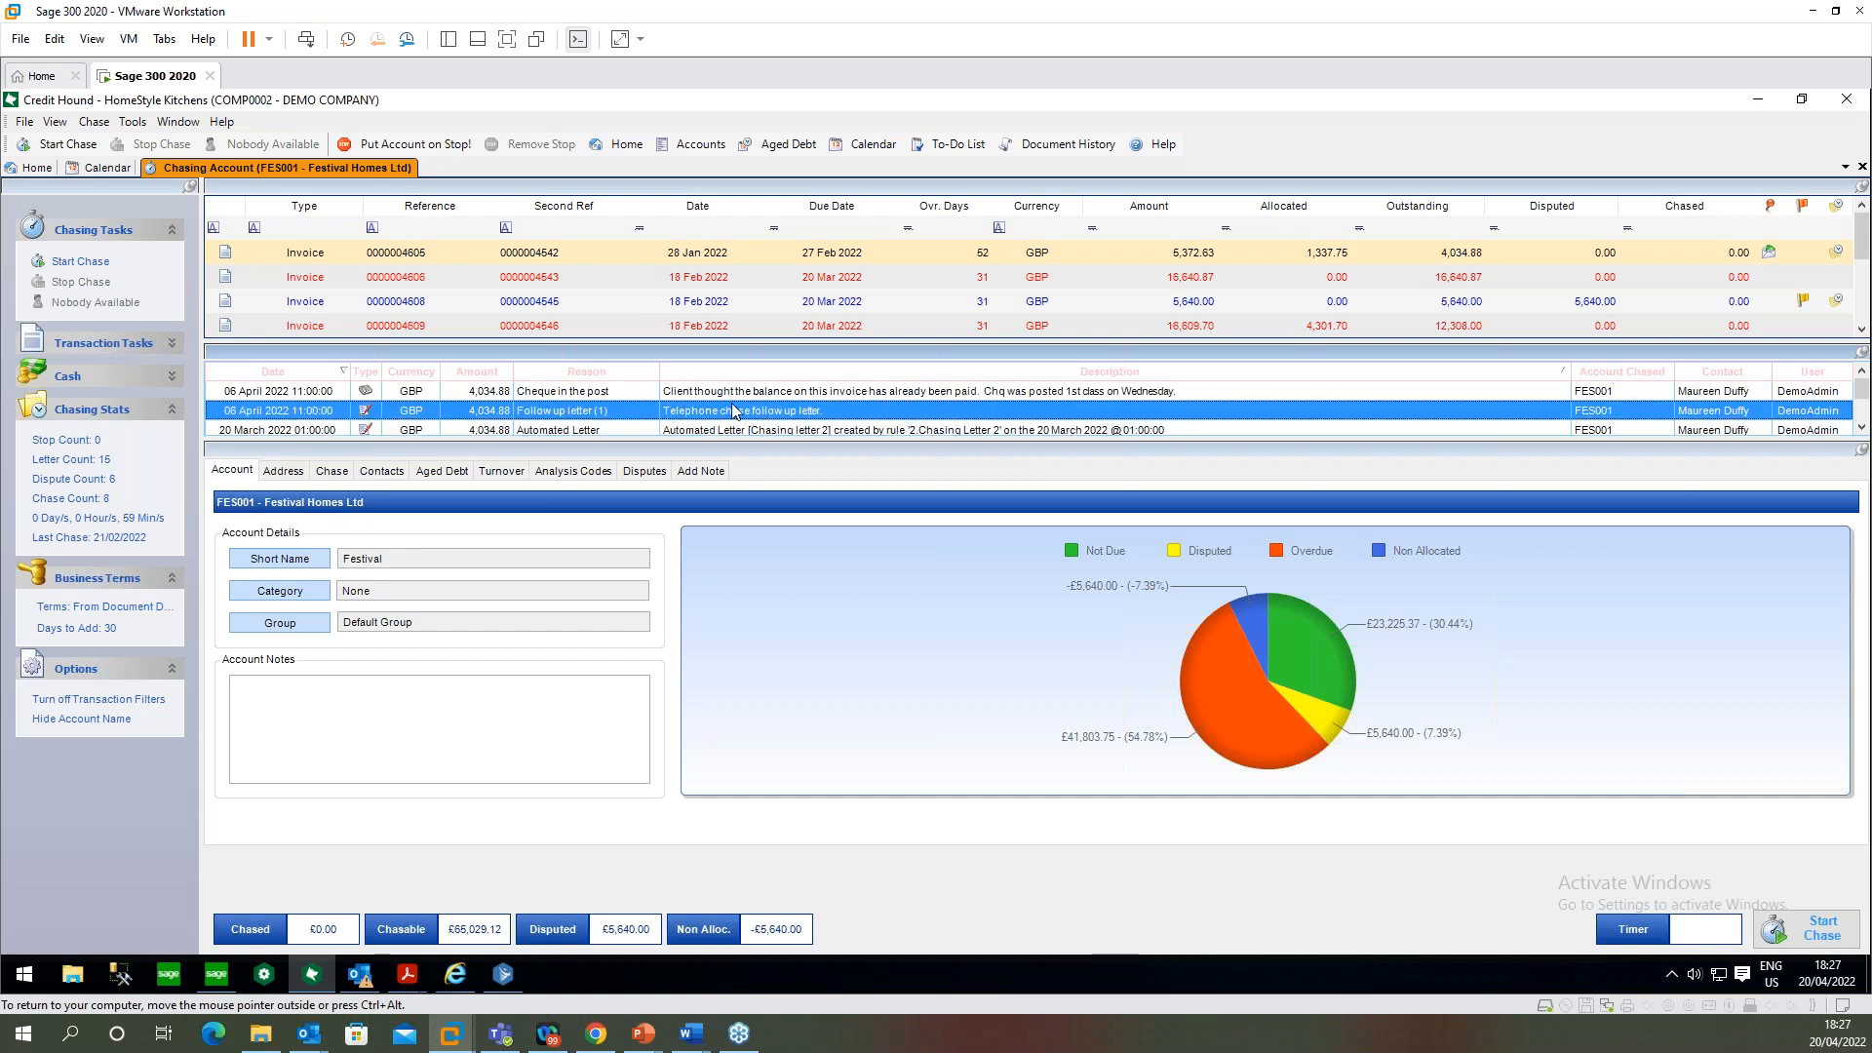
left_click(790, 390)
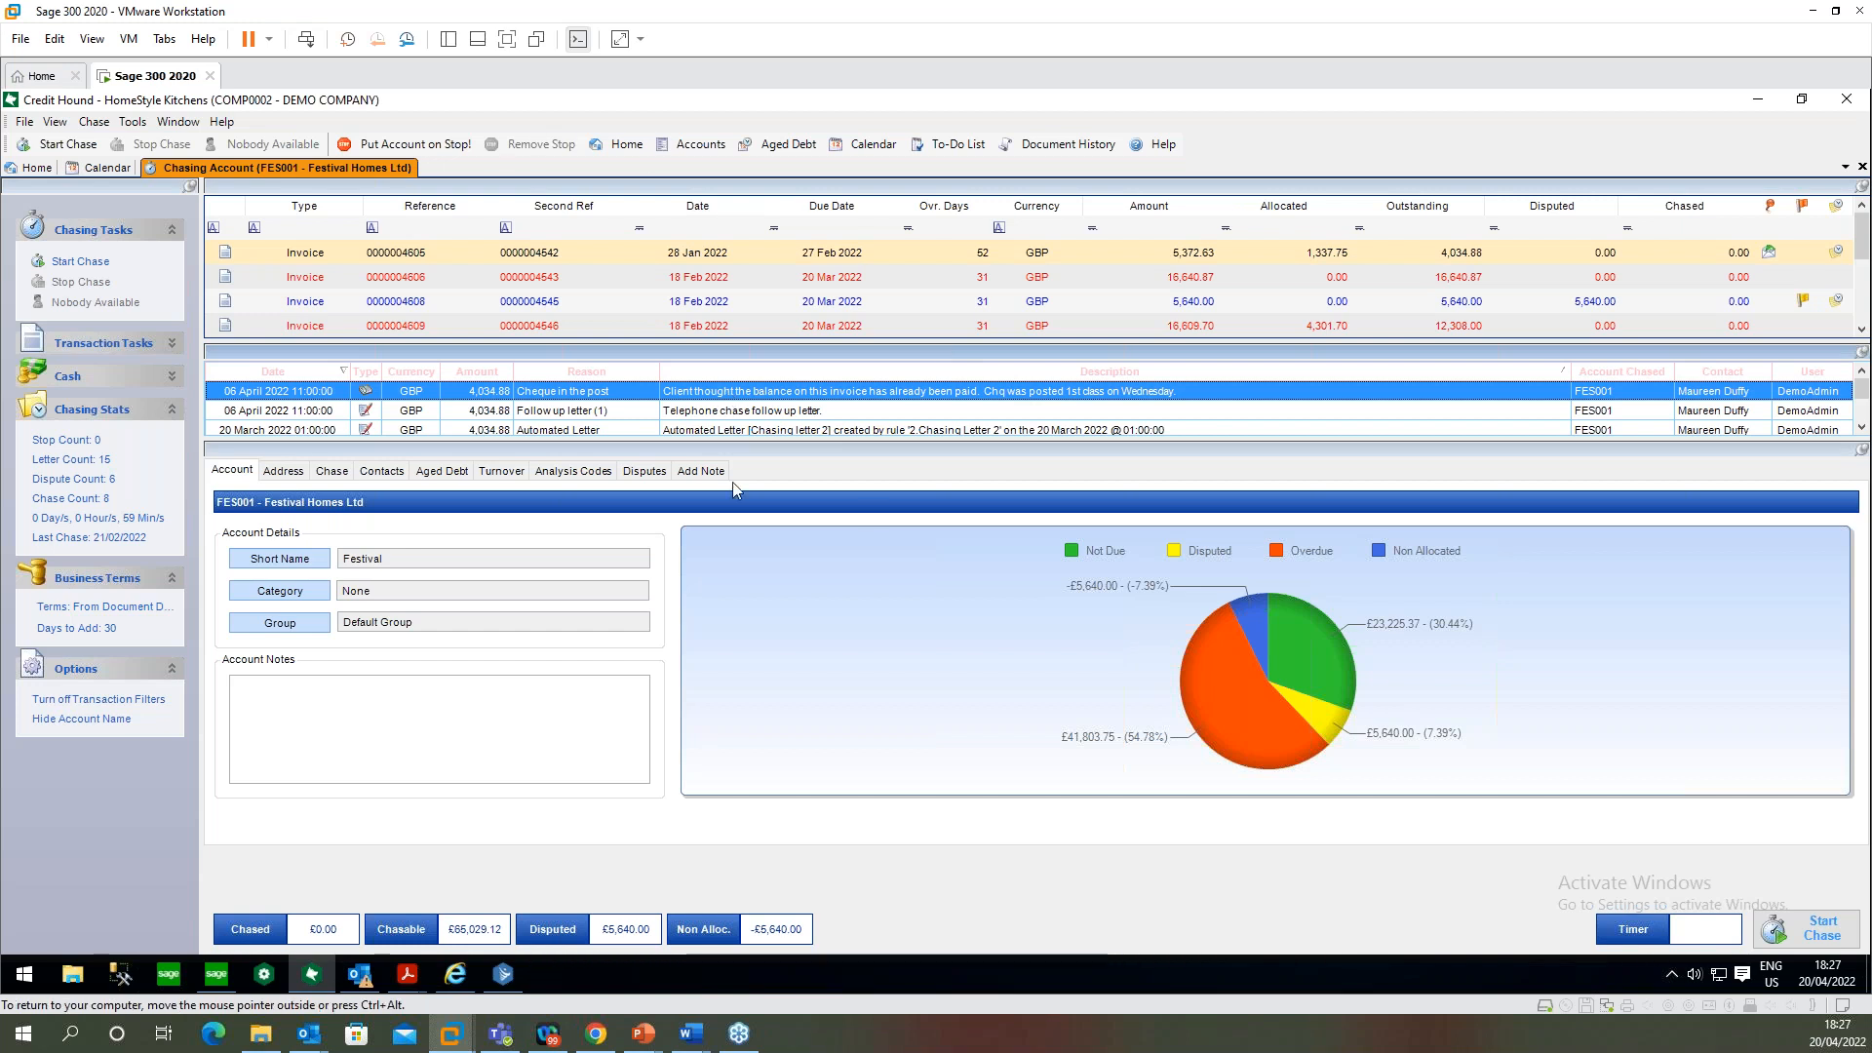
Start the chase for Festival Homes Ltd and select the £16,640.87 invoice dated 18 Feb 2022
left_click(1818, 926)
left_click(1062, 713)
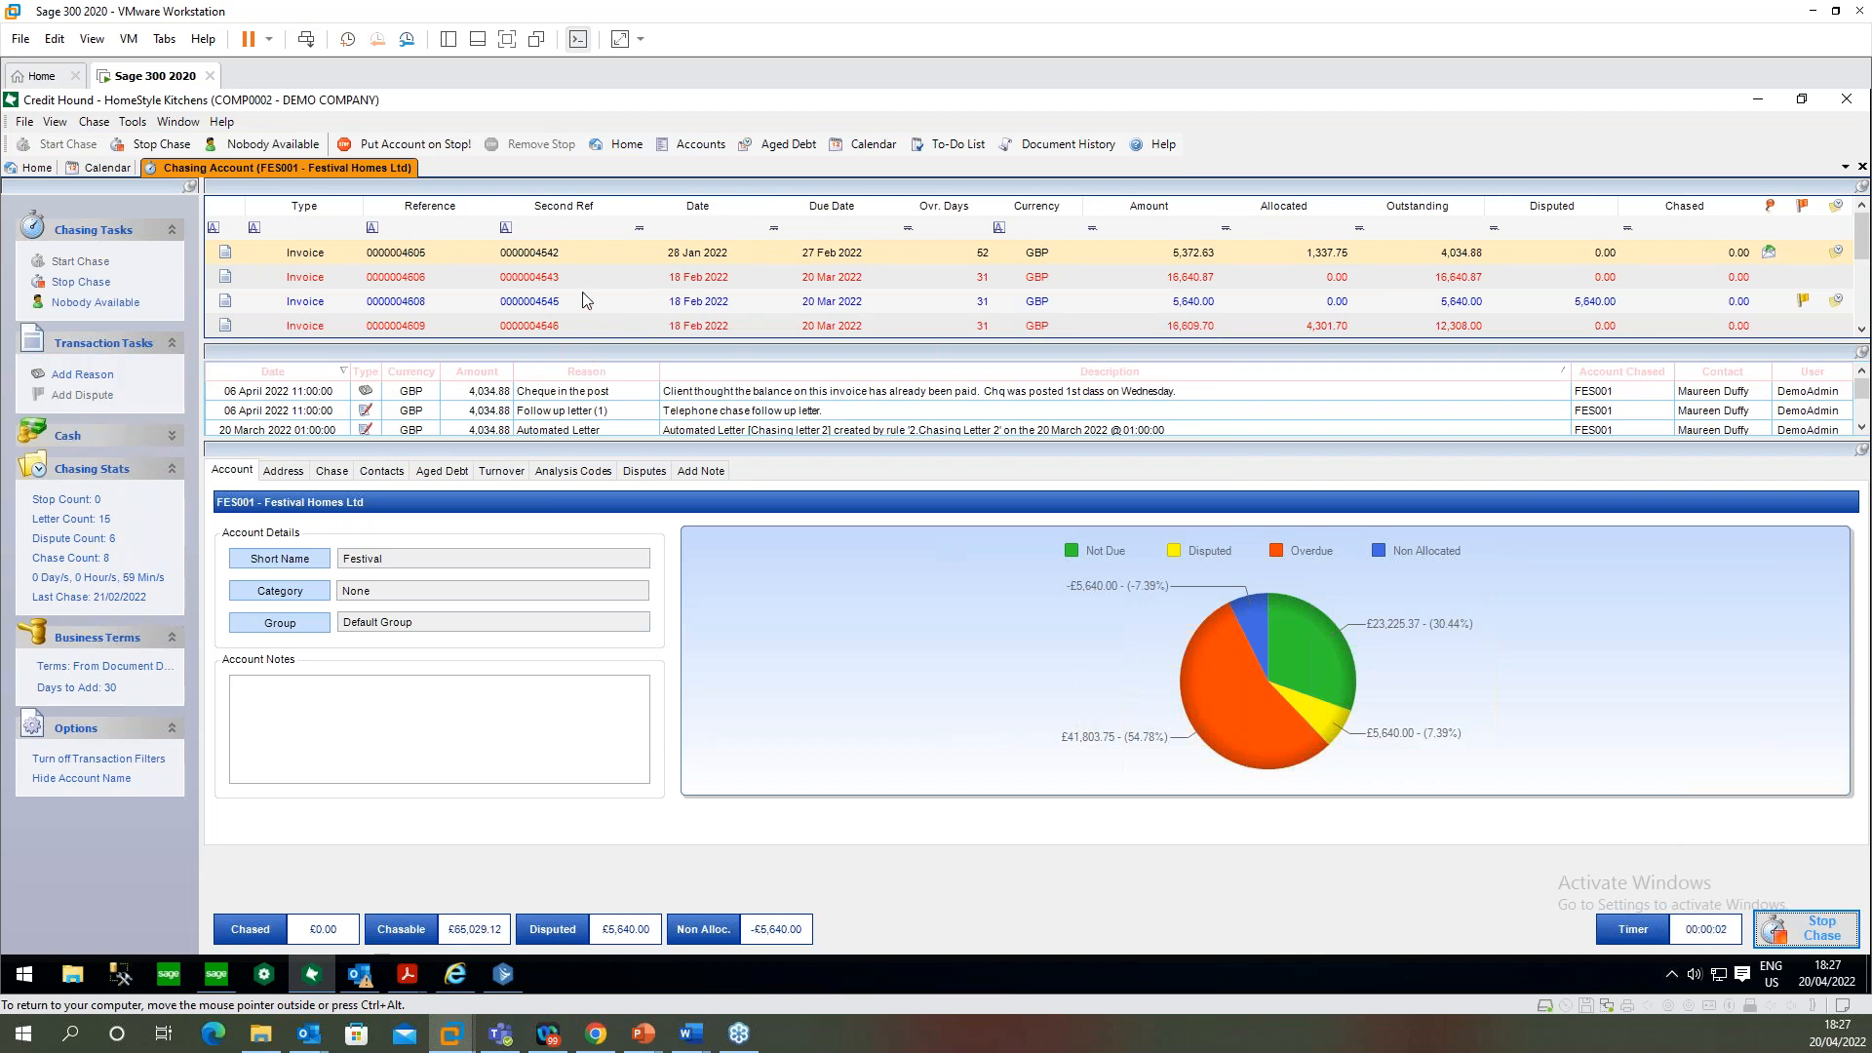
left_click(390, 279)
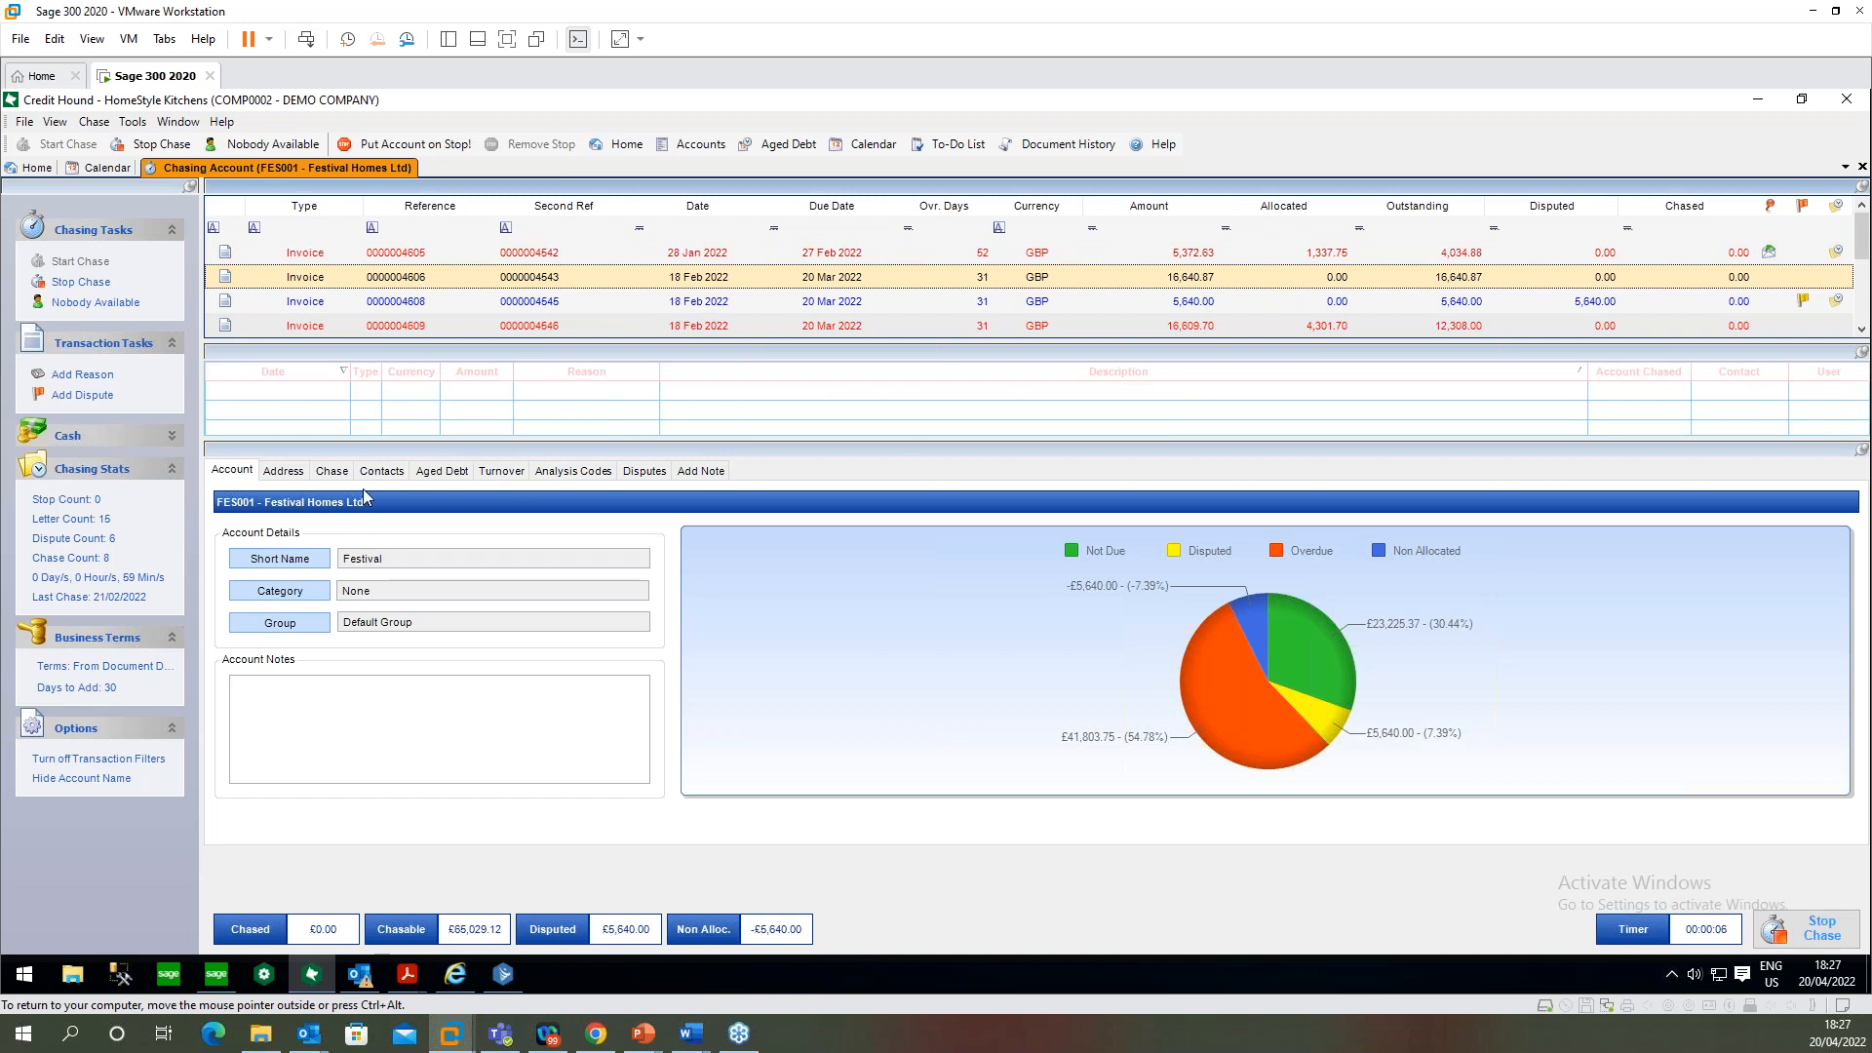
Examine the account's address, contact numbers and promised cash details, finishing on the Chase details
left_click(272, 472)
left_click(246, 474)
left_click(274, 475)
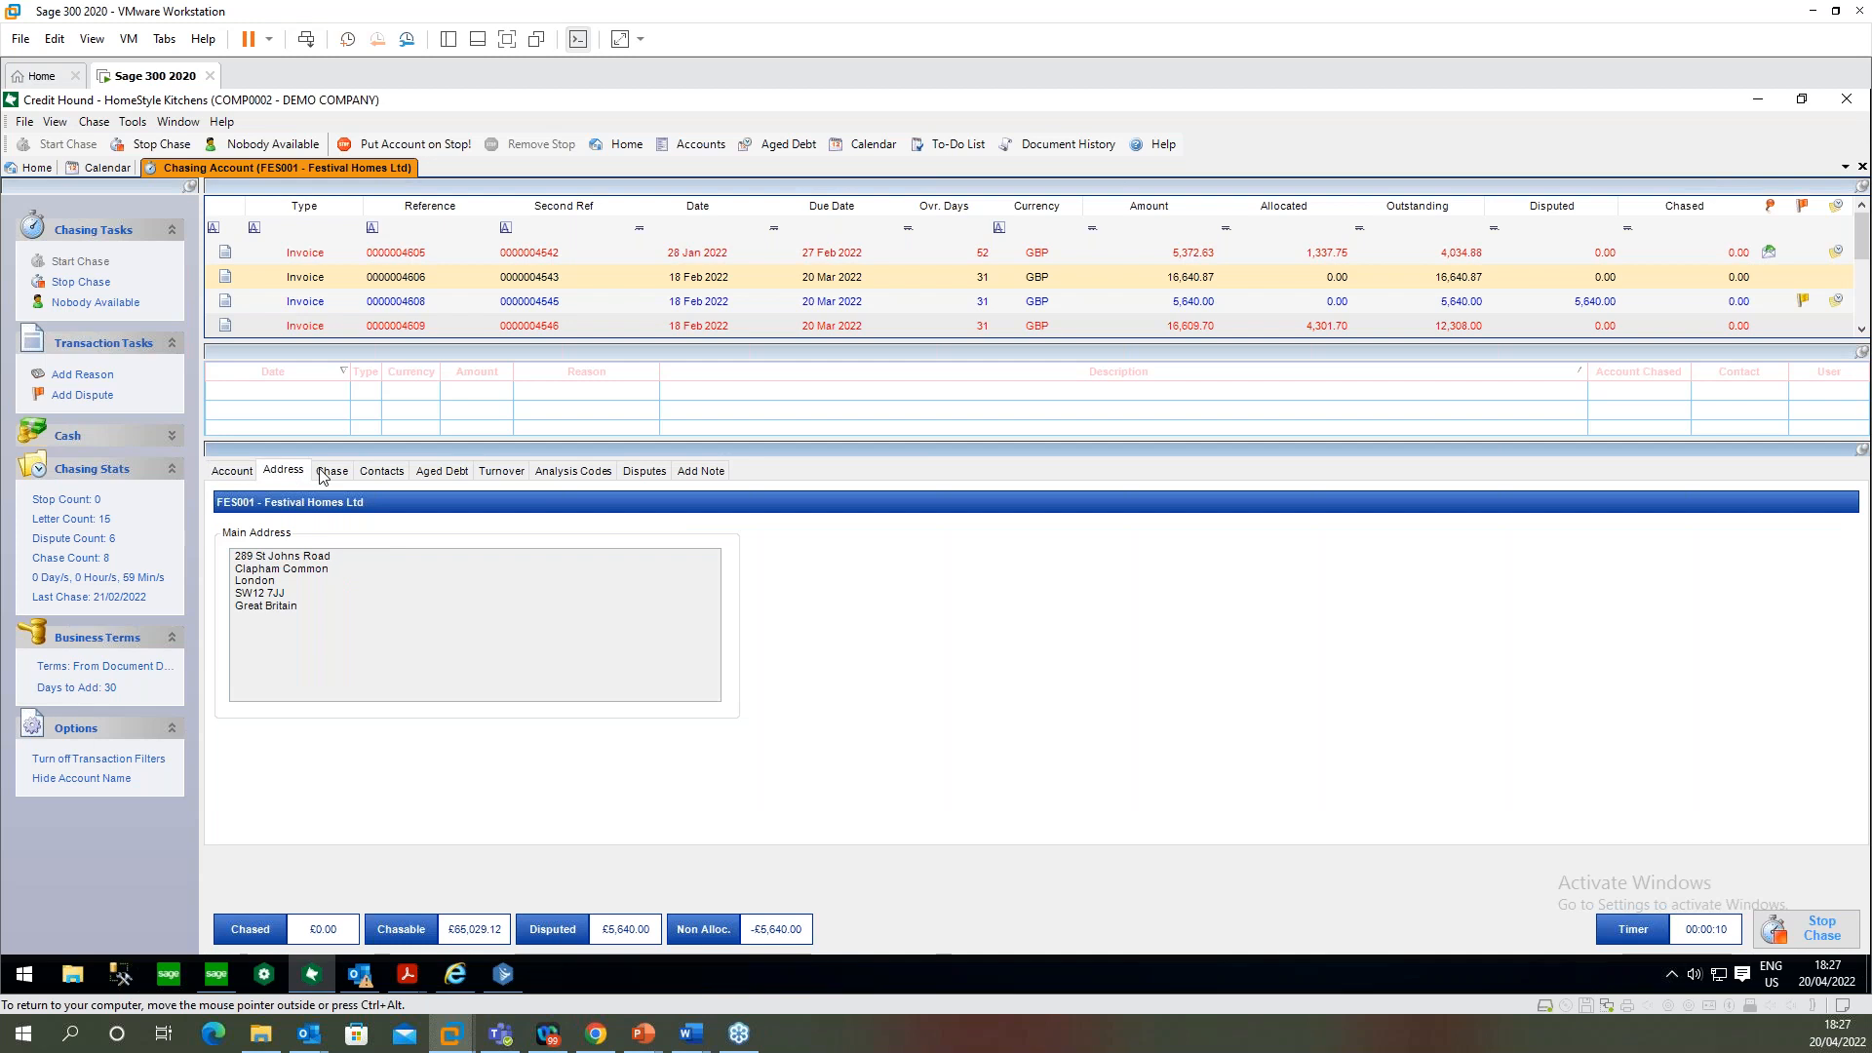
left_click(324, 472)
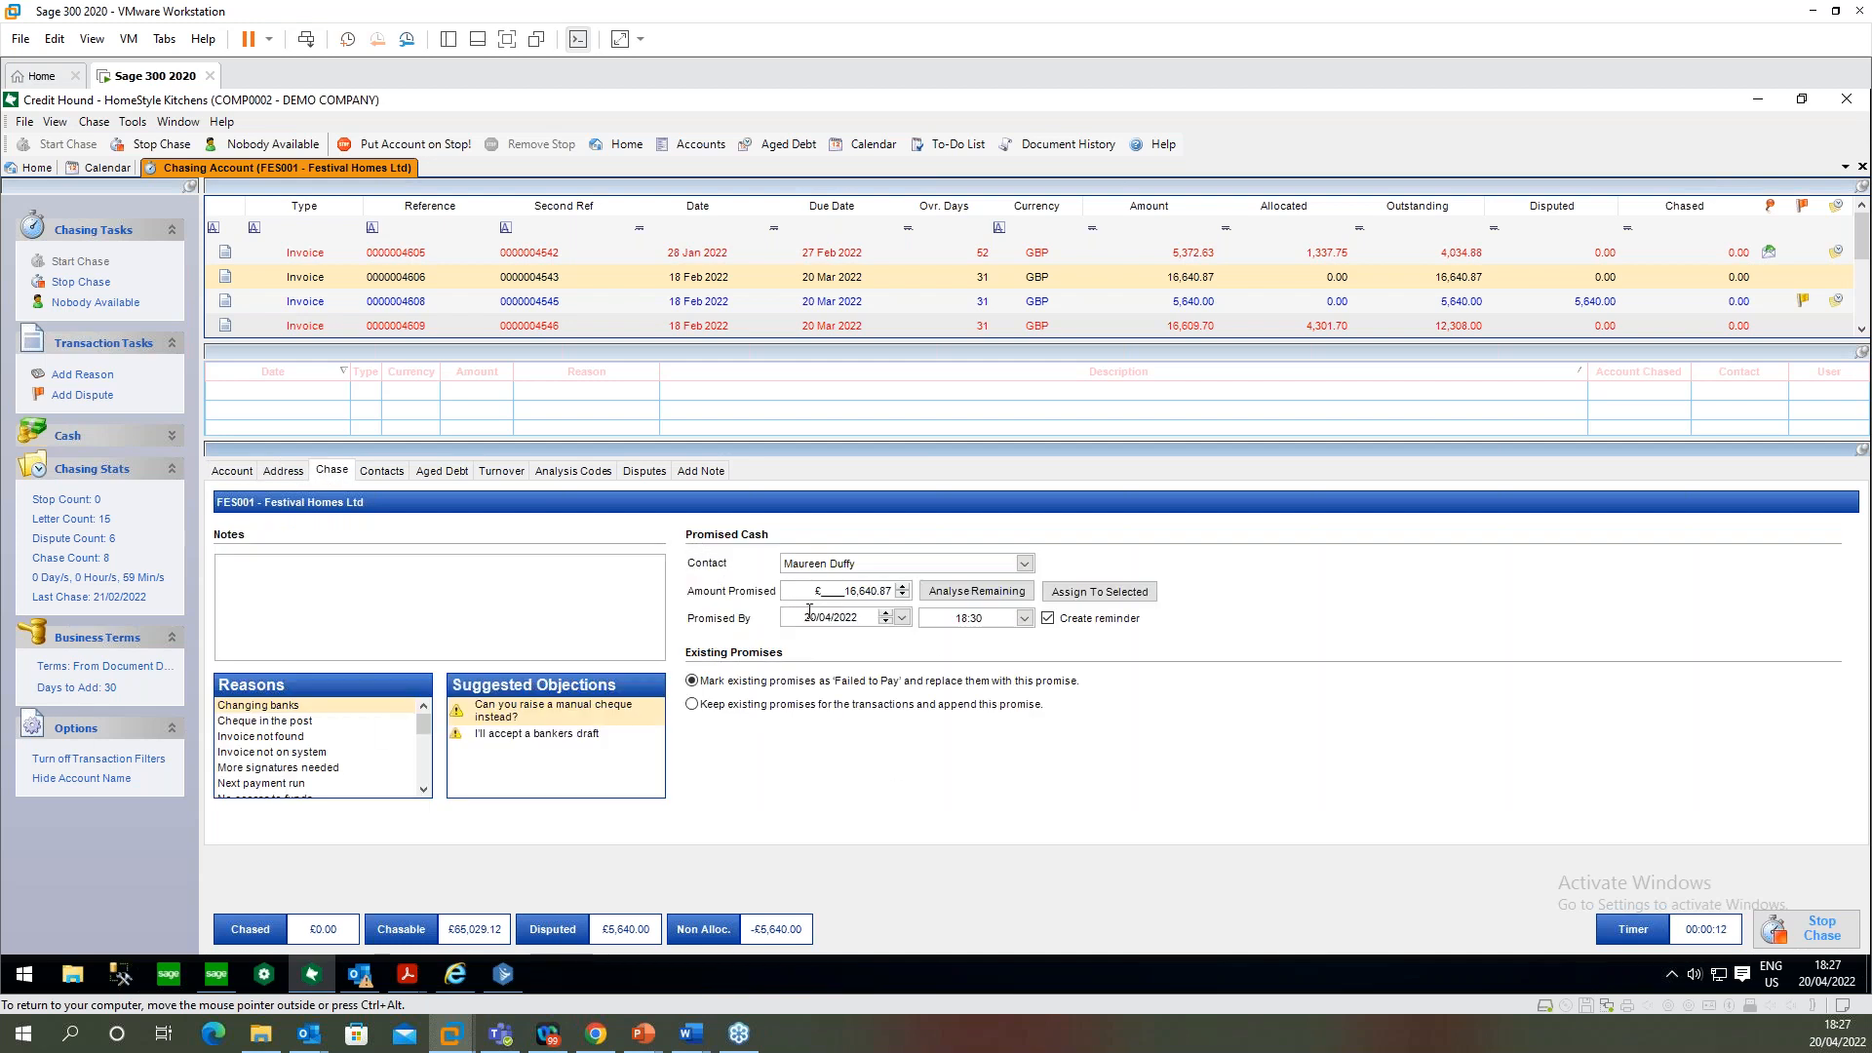
left_click(395, 469)
left_click(627, 537)
left_click(676, 537)
left_click(627, 536)
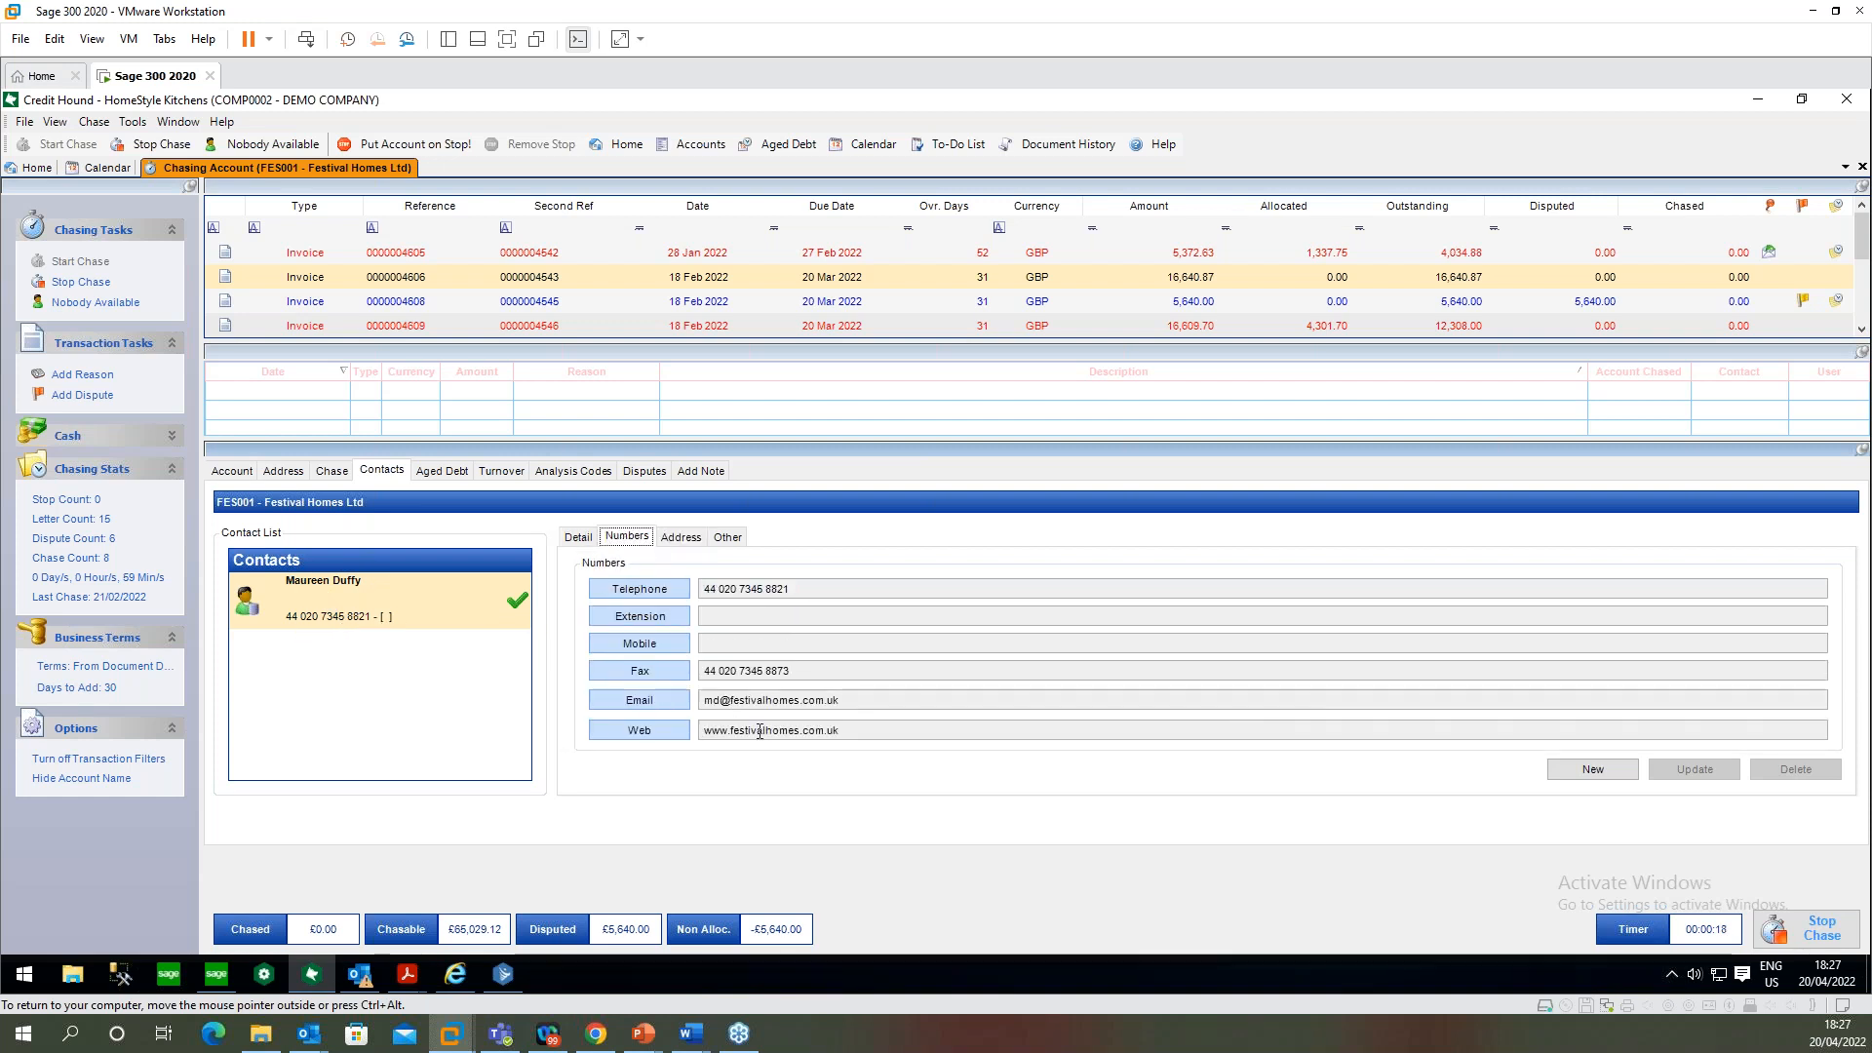
left_click(304, 471)
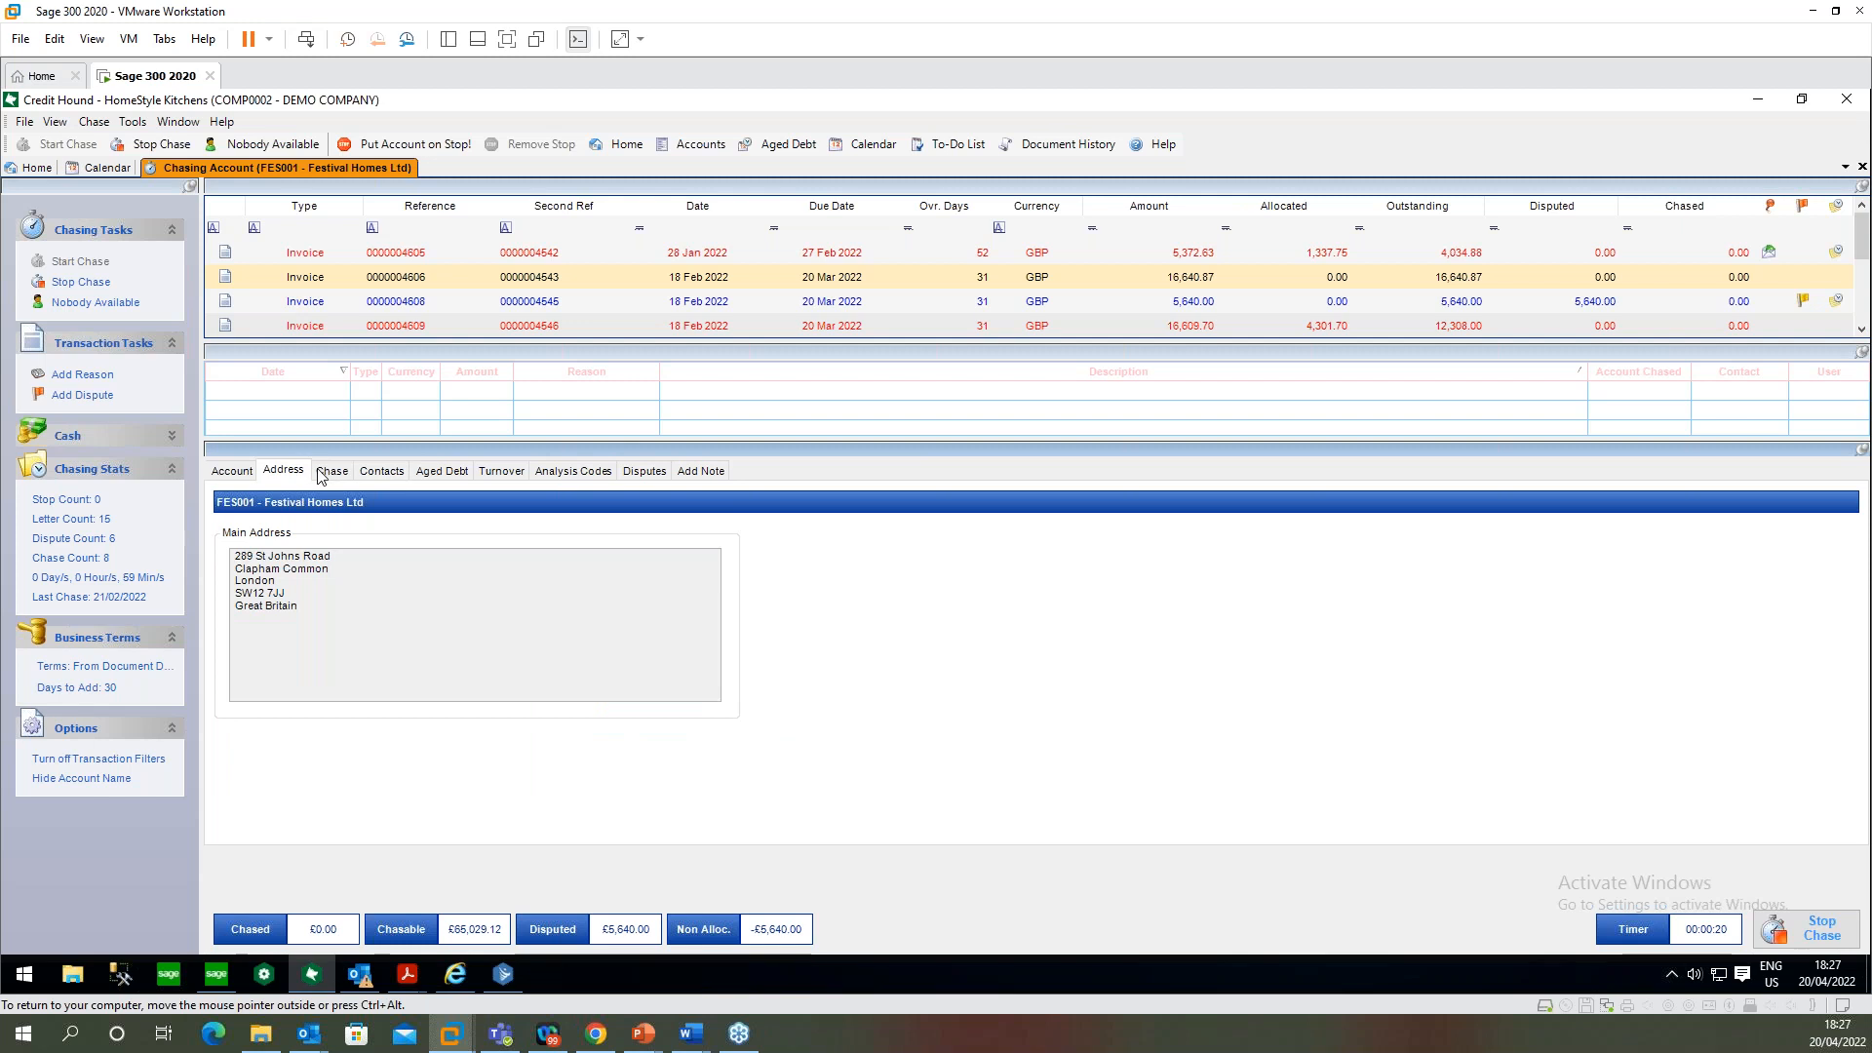
left_click(327, 470)
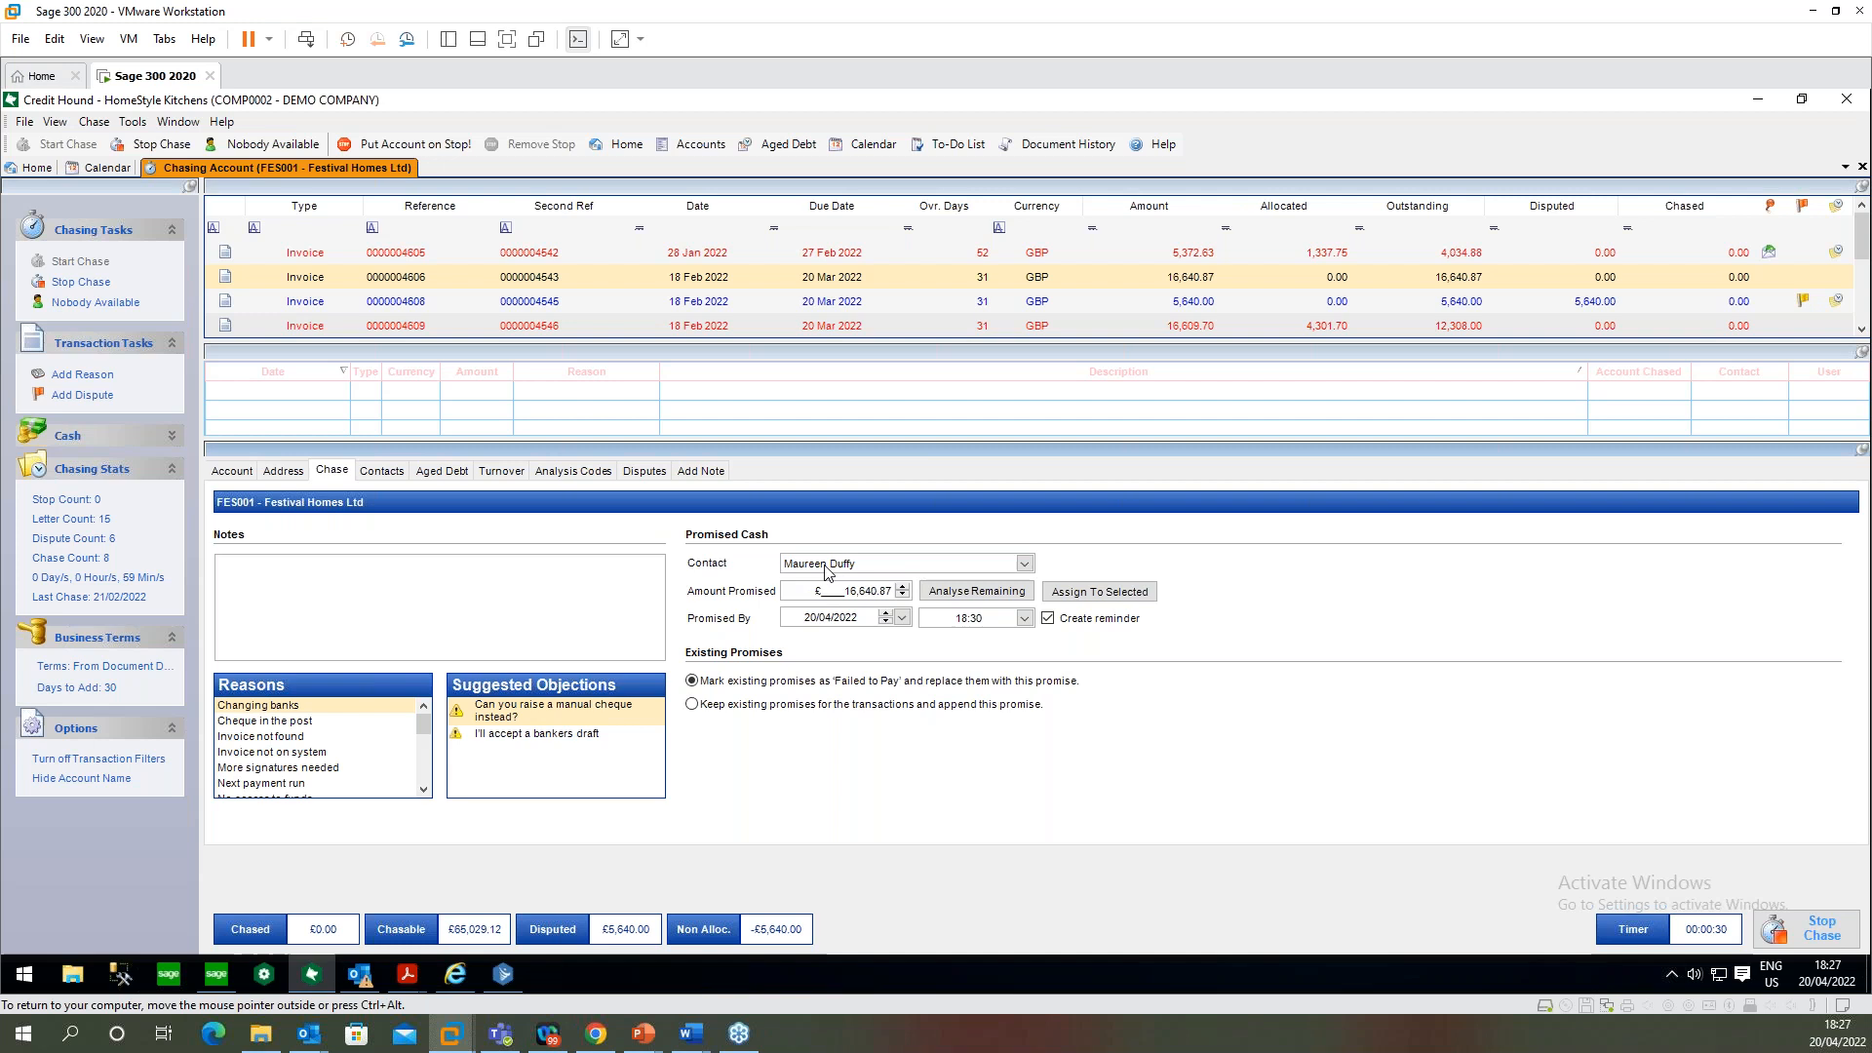
Add a "Goods faulty" dispute to Festival Homes Ltd's selected £16,640.87 invoice
left_click(530, 601)
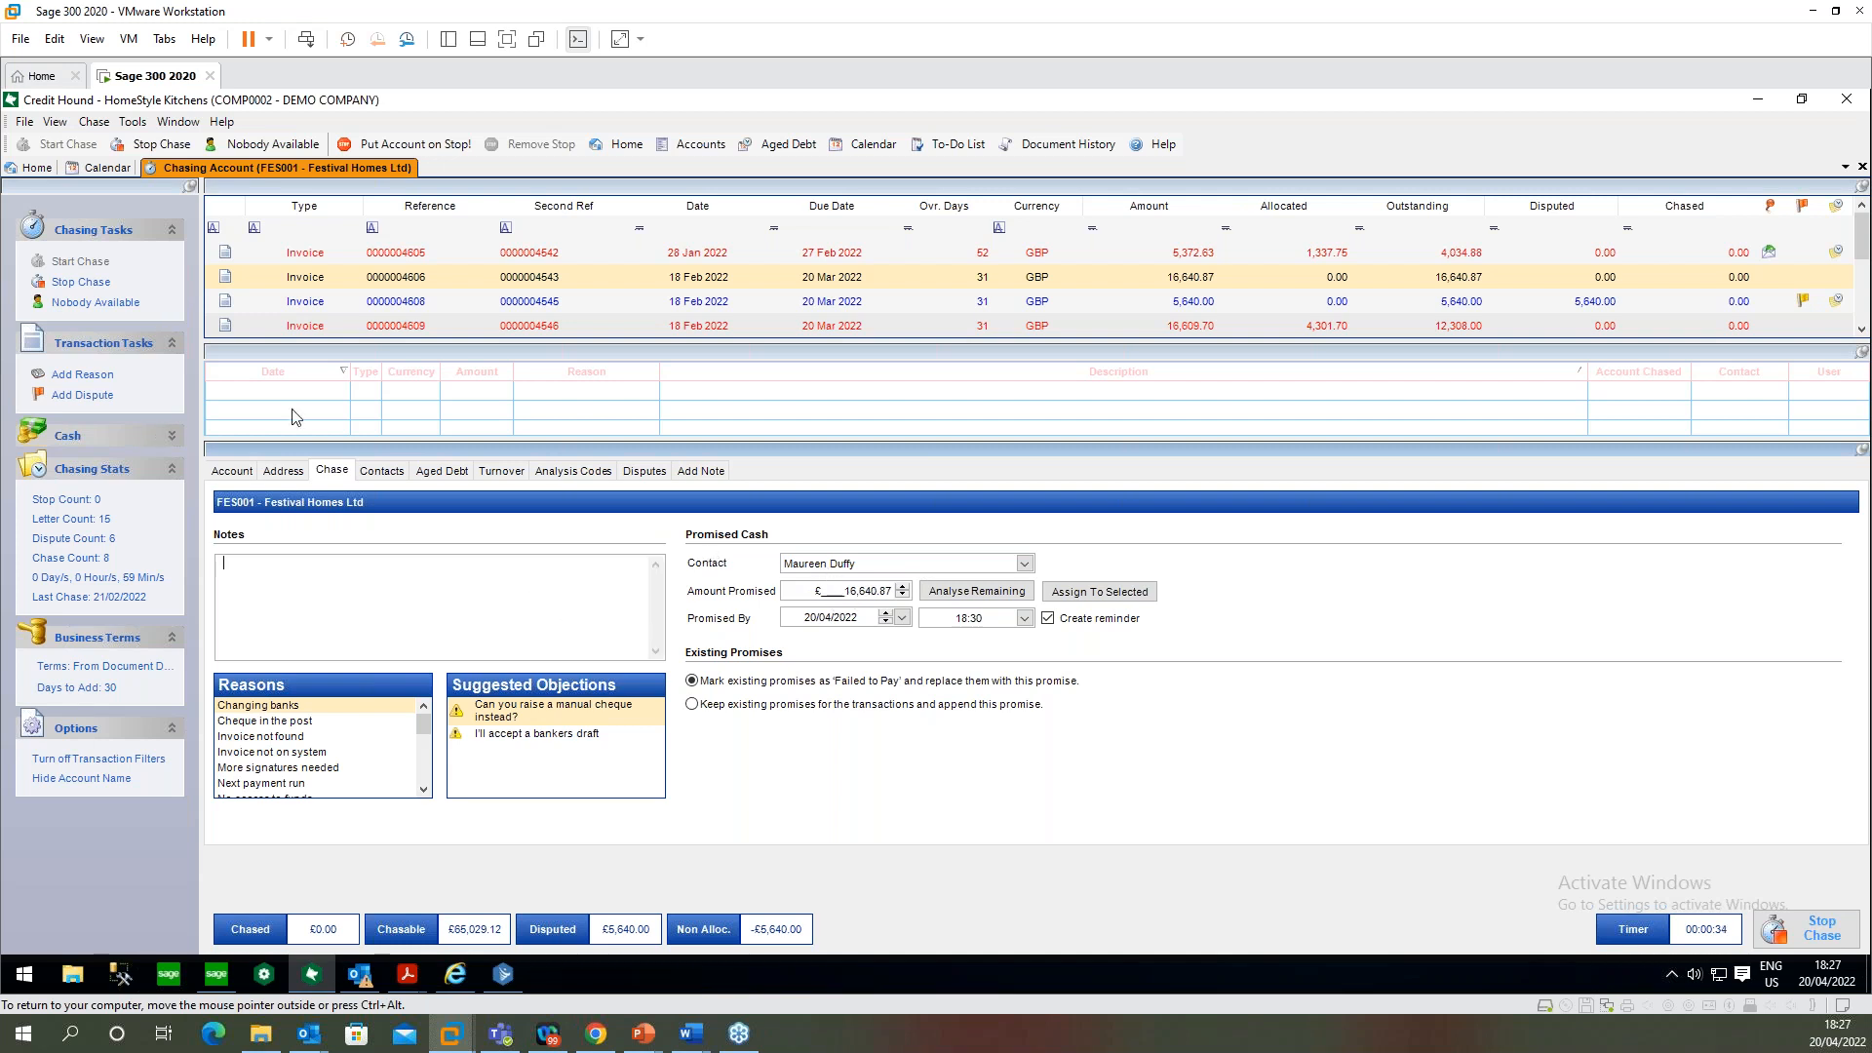
left_click(82, 395)
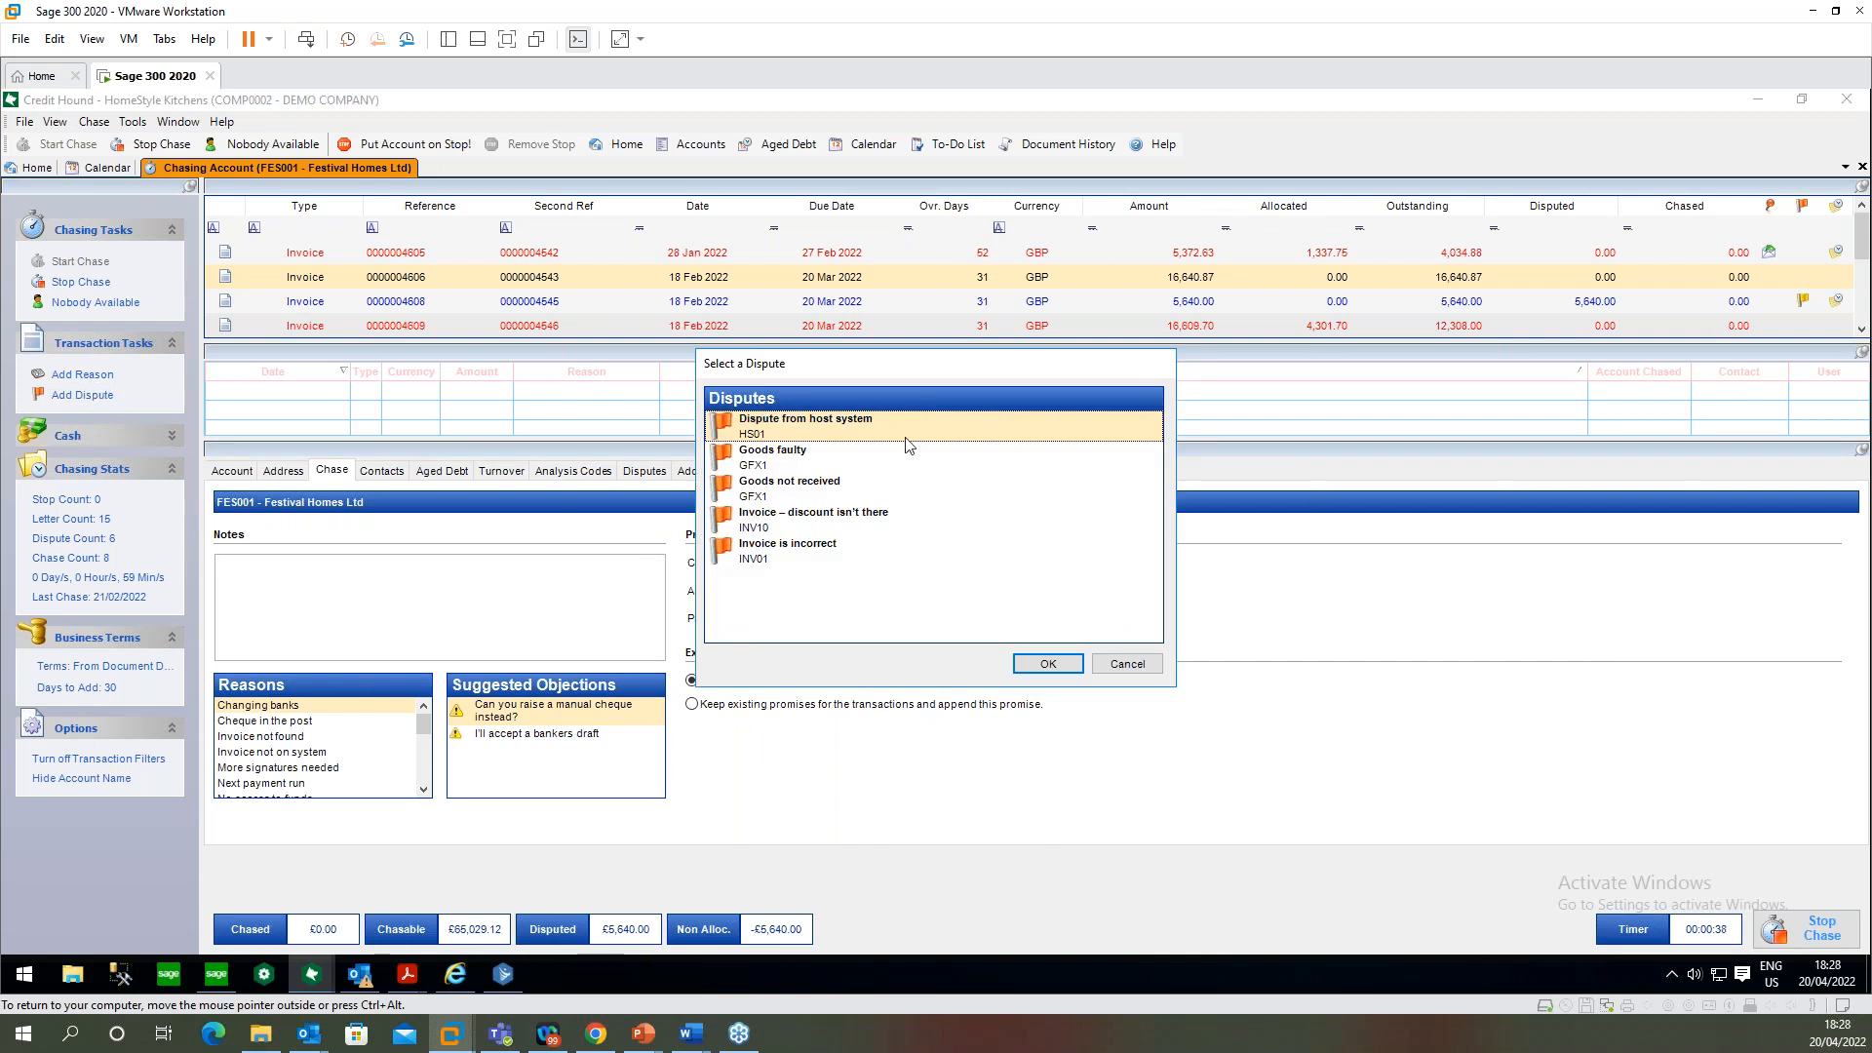
left_click(798, 465)
left_click(812, 426)
left_click(796, 457)
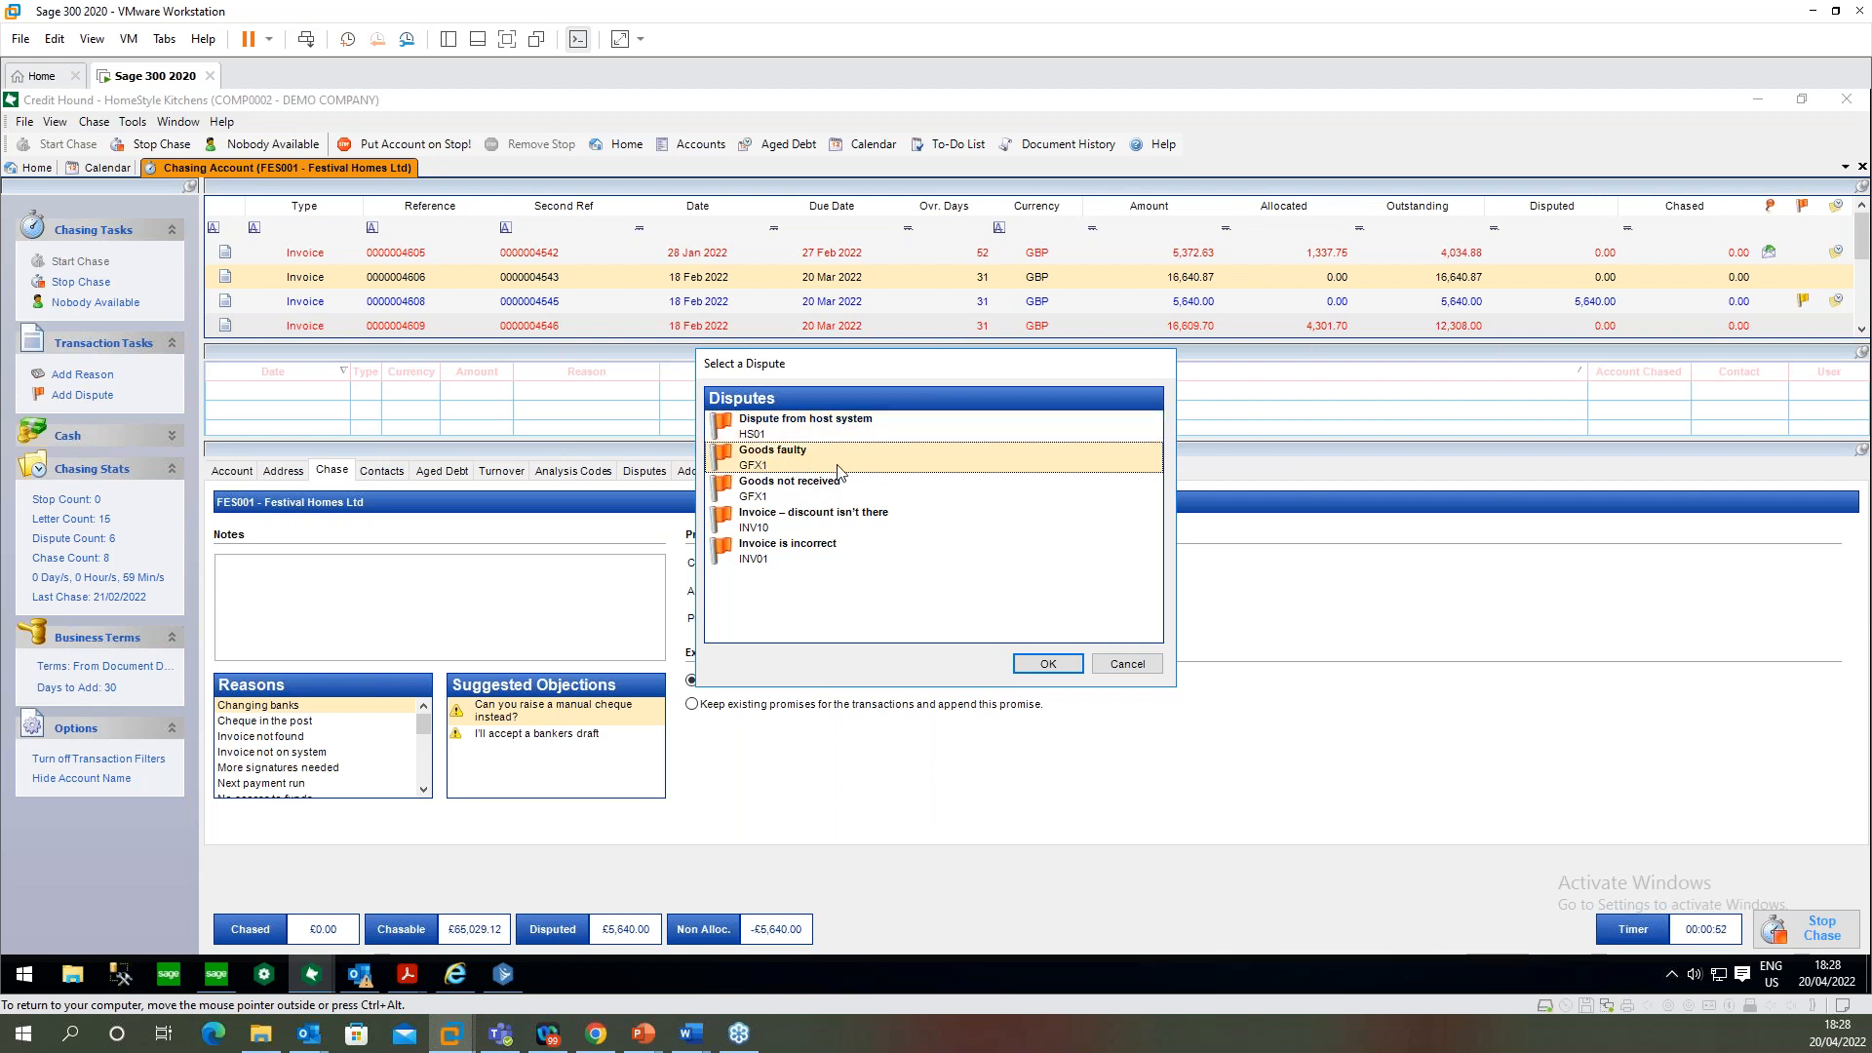
left_click(1047, 664)
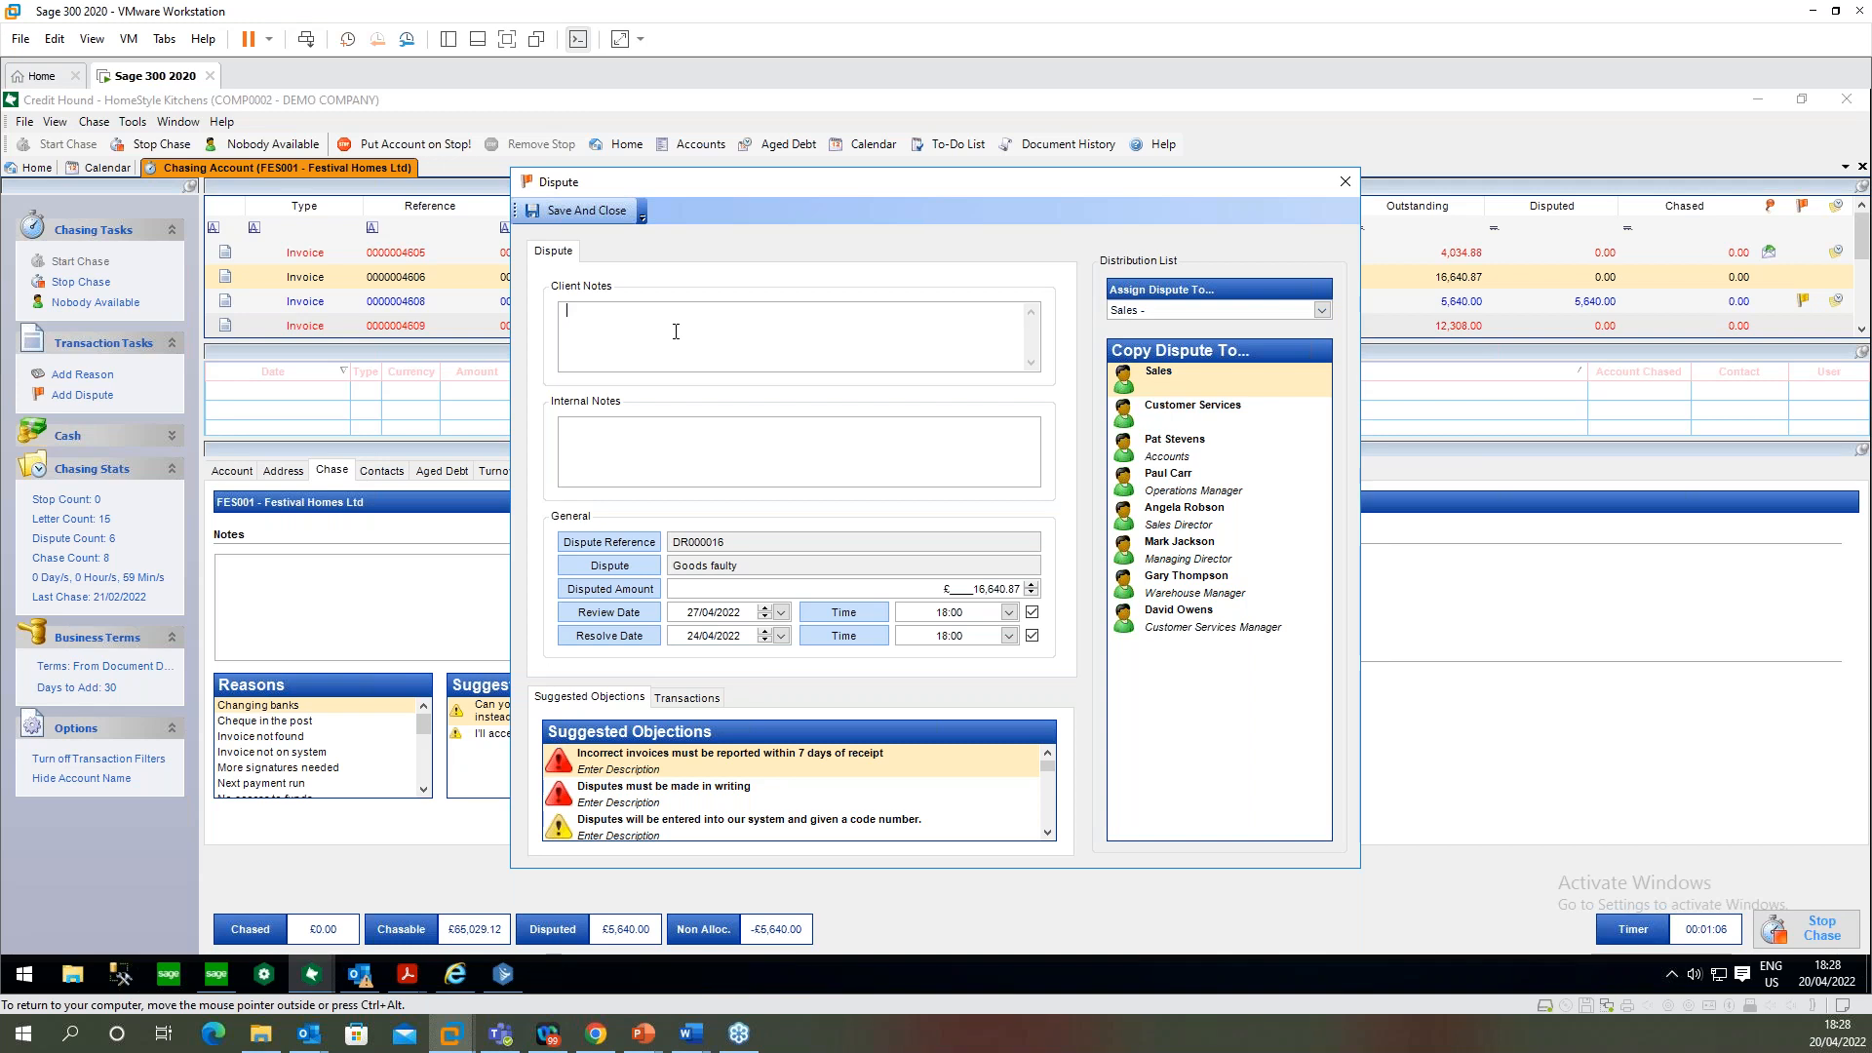
Enter "kitchen supplies were faulty" in the dispute's client notes and assign the dispute to the Customer Services Manager
type("kitc")
type("hen supplies were fualt")
type("l")
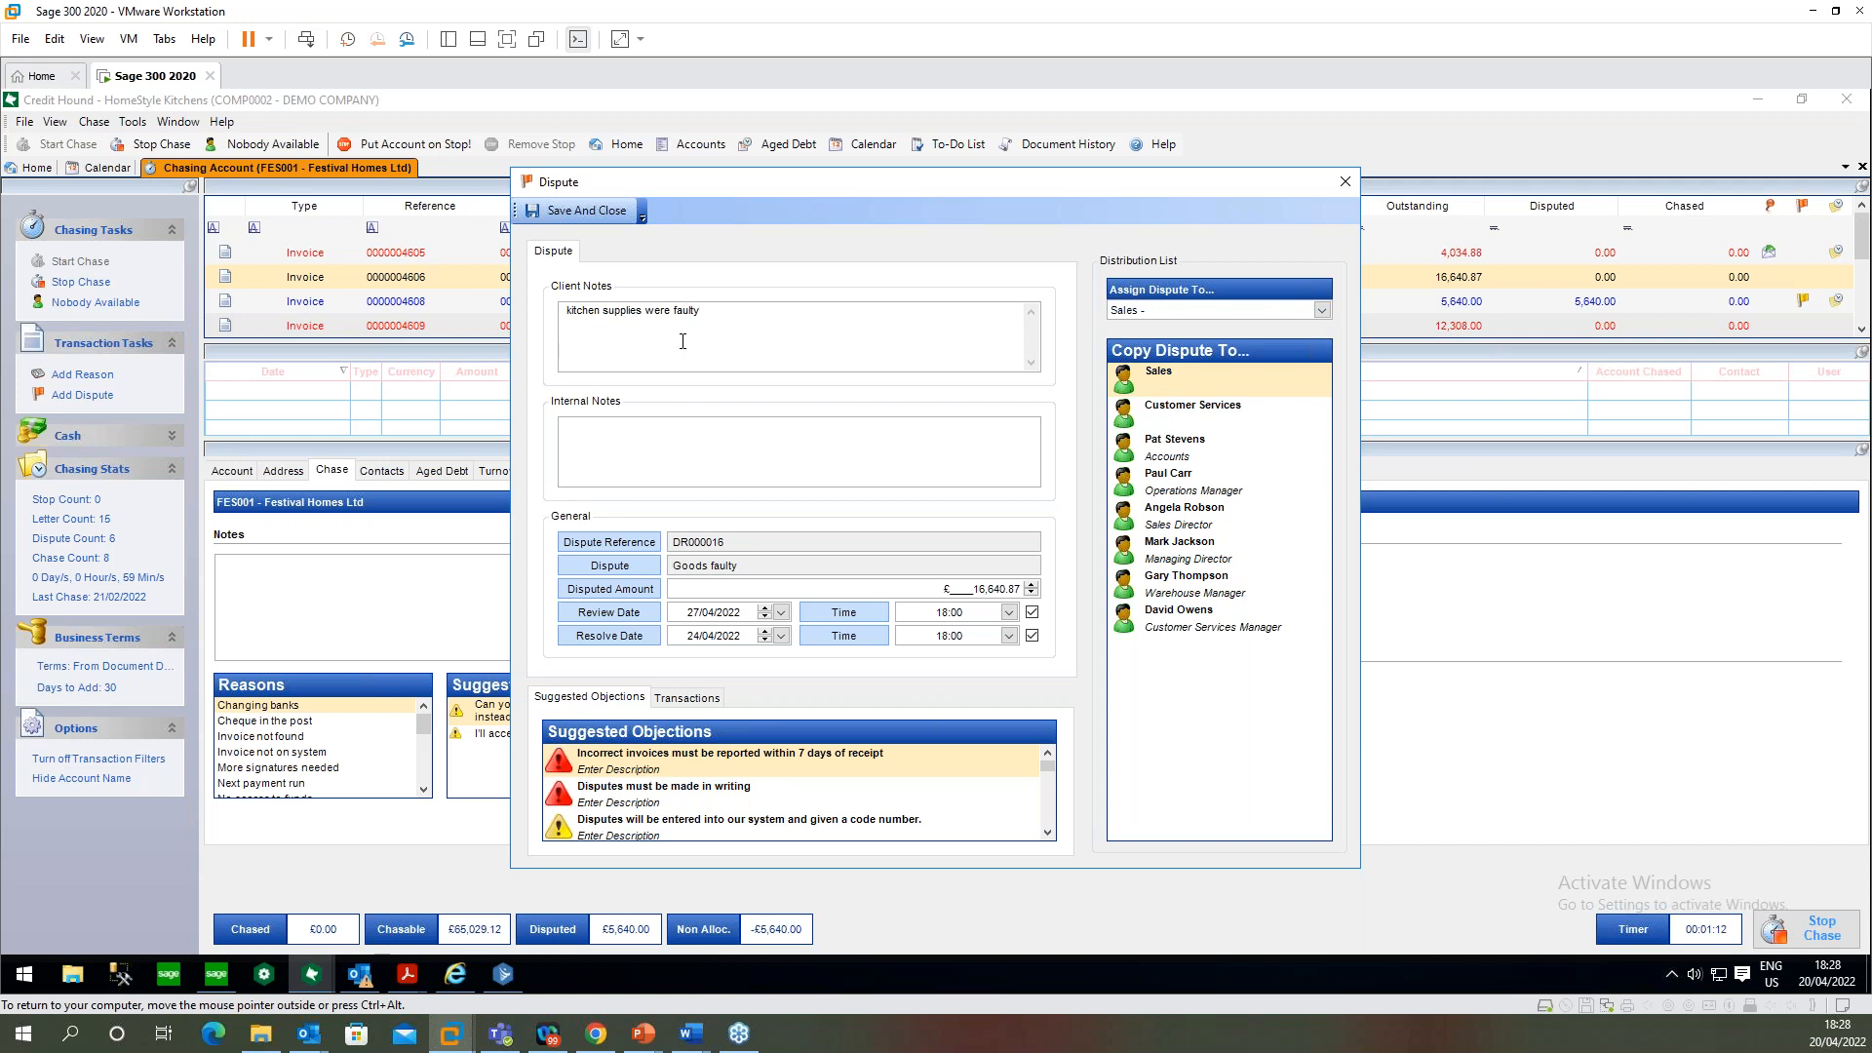
left_click(605, 463)
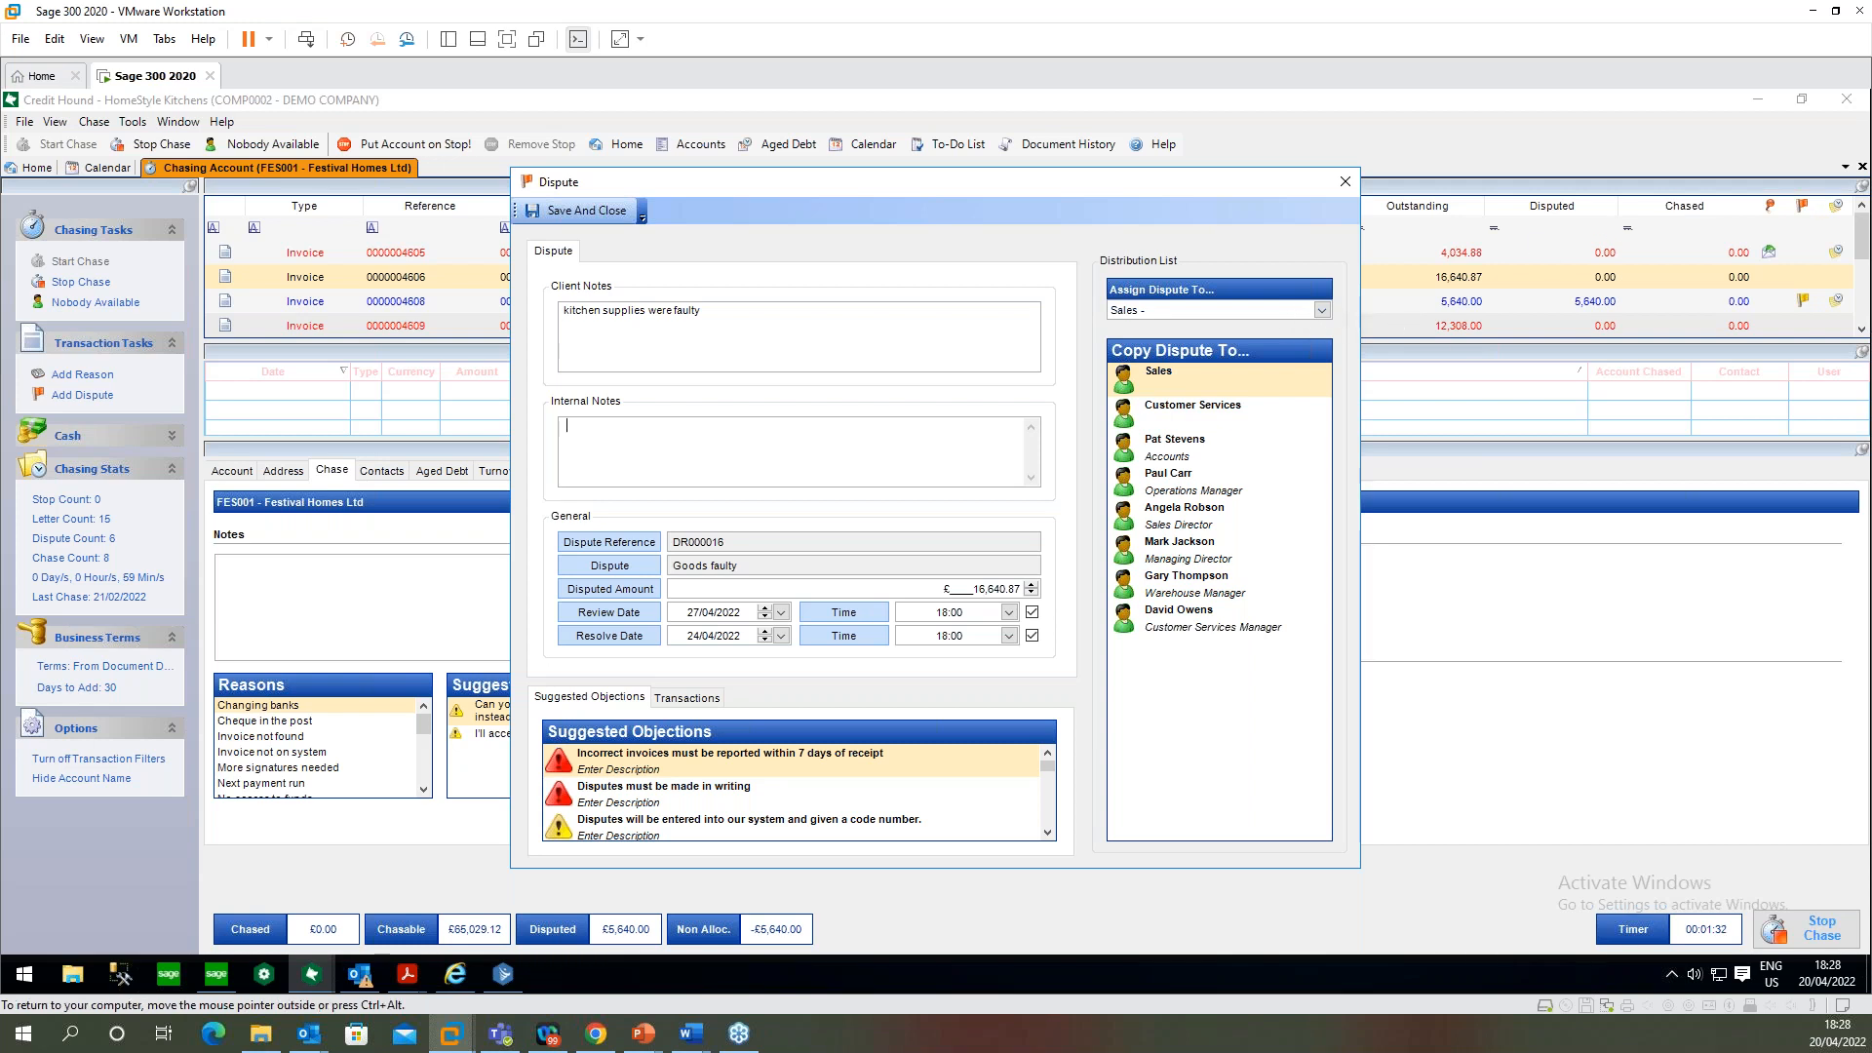
left_click(1320, 308)
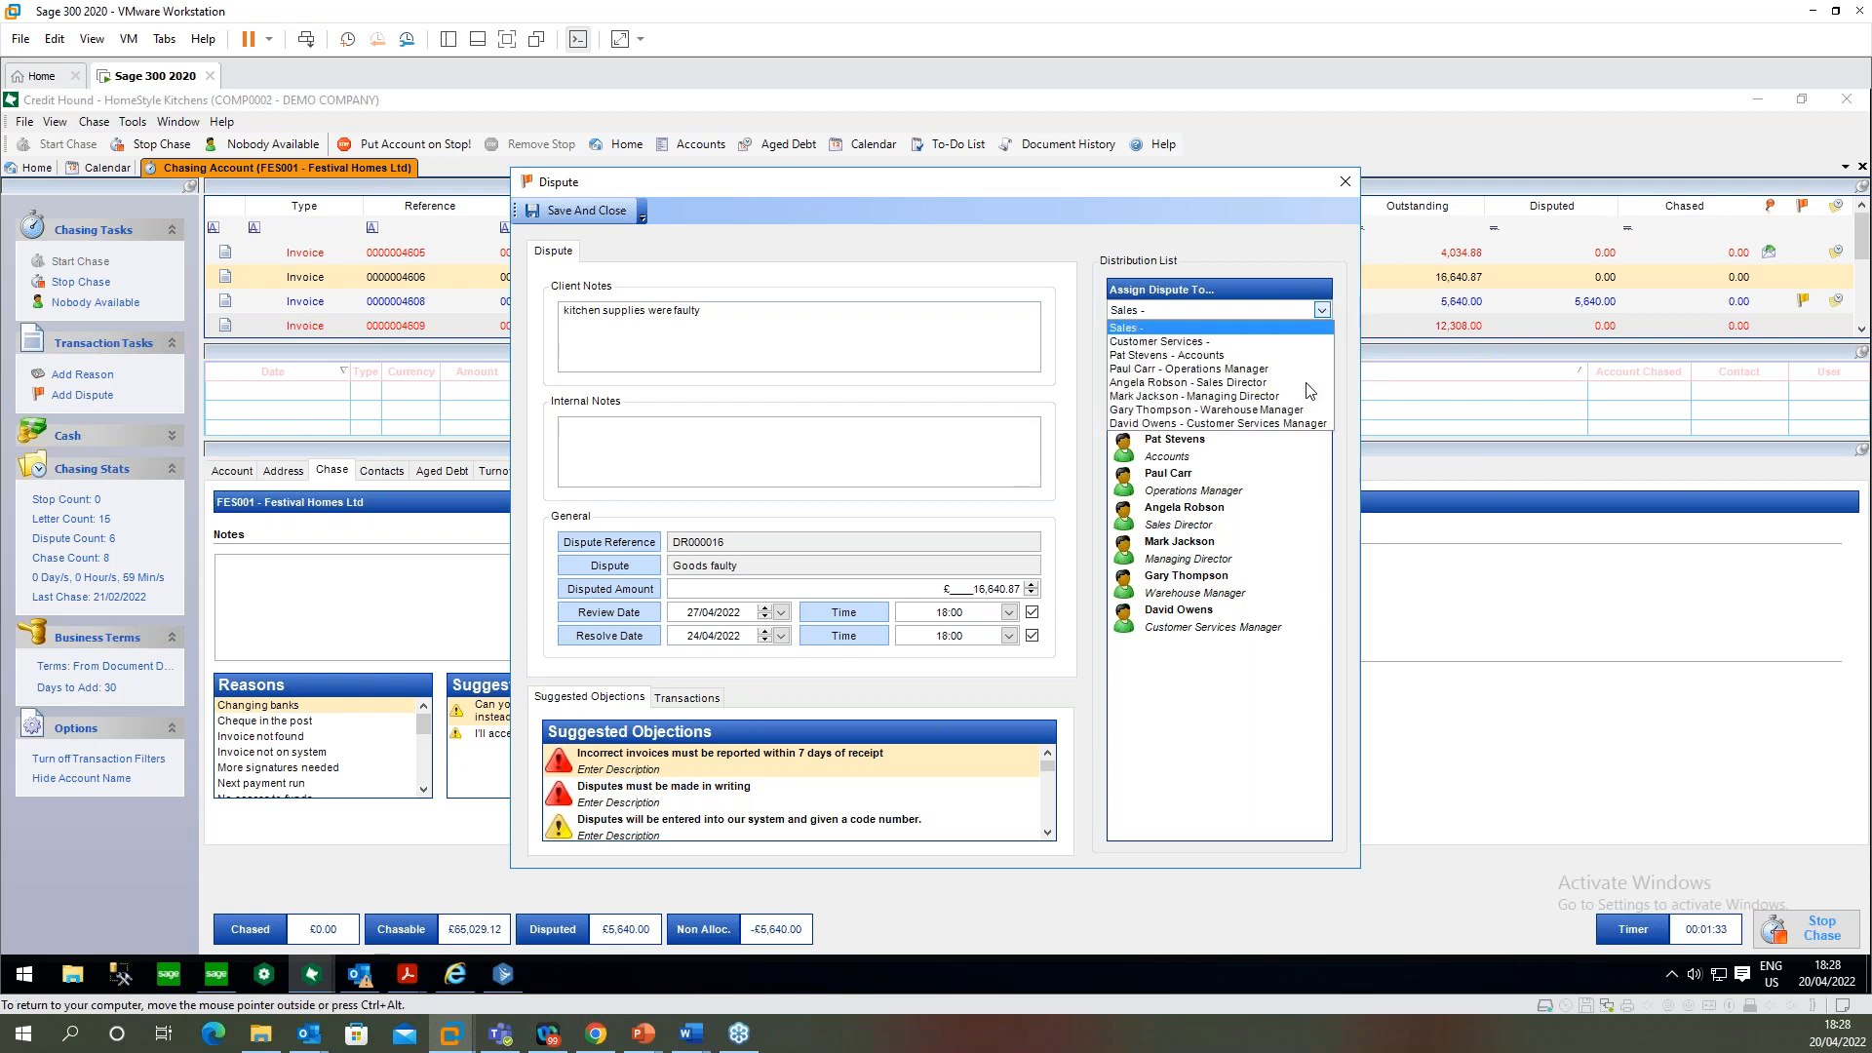
left_click(1248, 425)
left_click(696, 478)
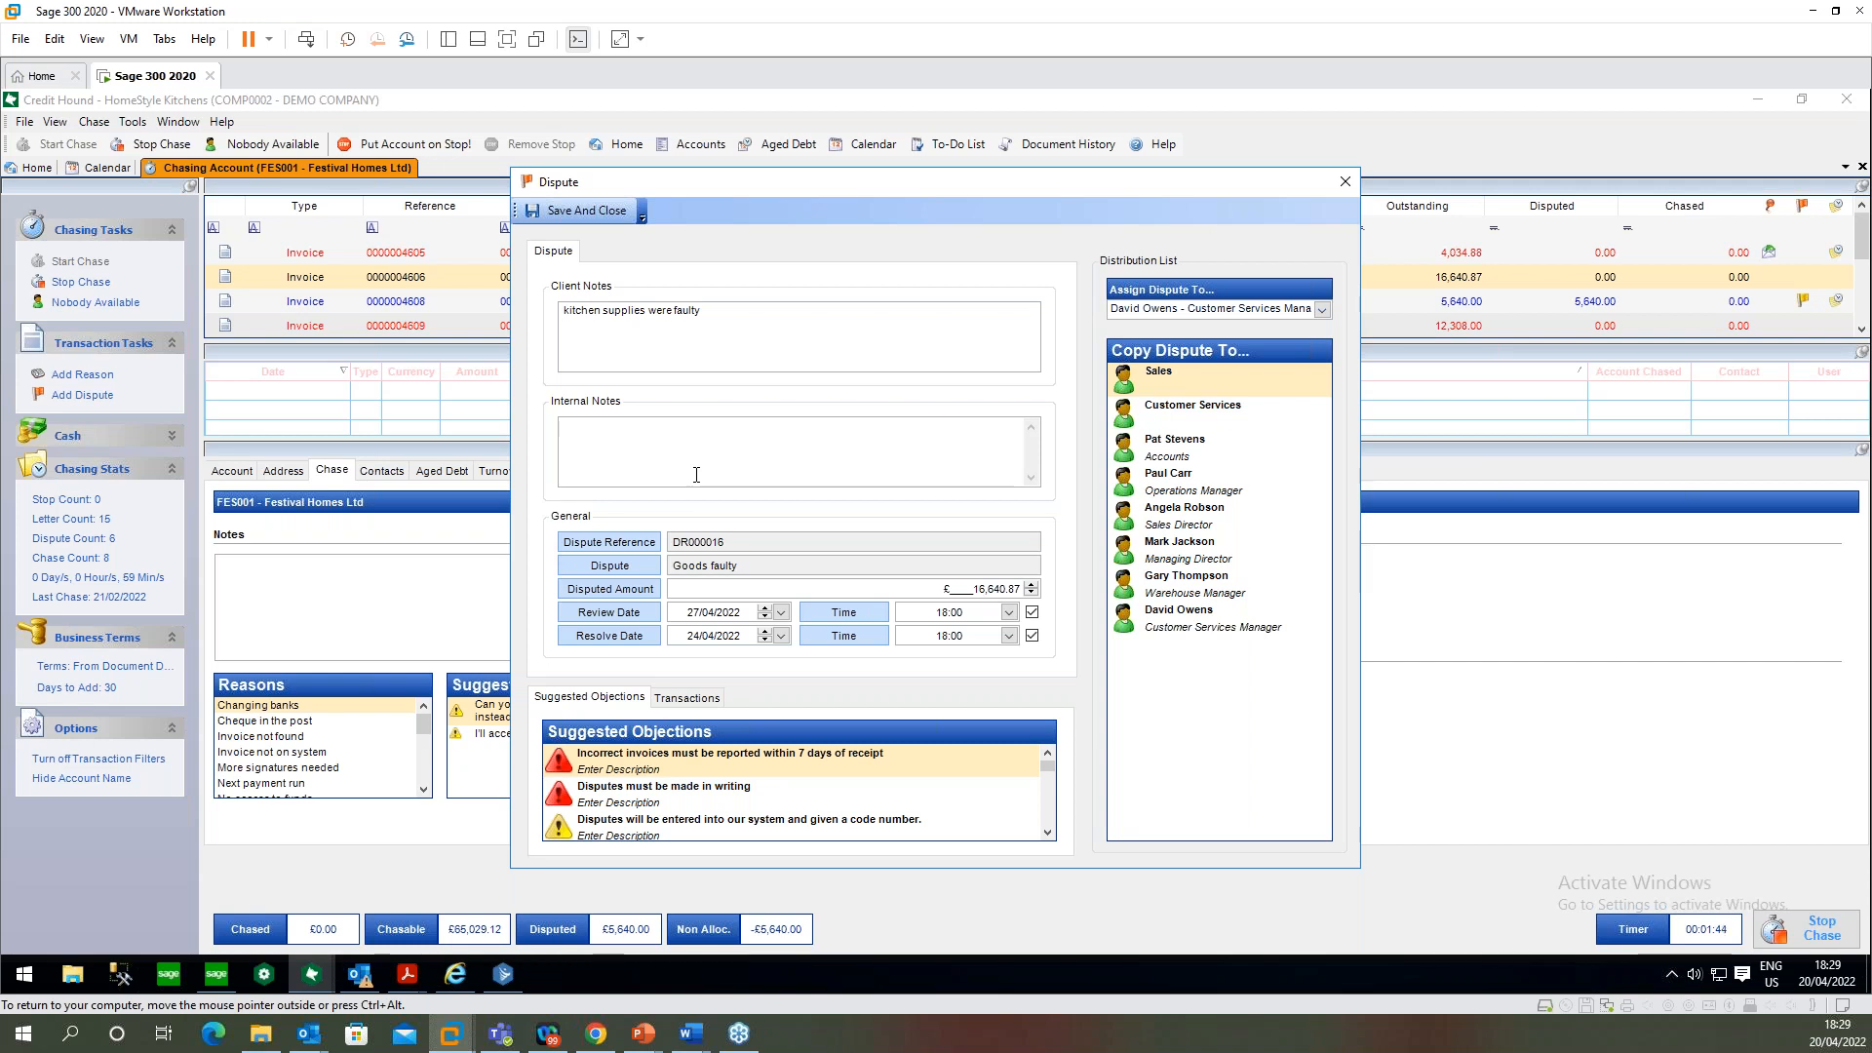
Set the dispute's review date to 29/04/2022 and resolve date to 05/05/2022, and save it with the Sales Director selected for a copy
left_click(781, 612)
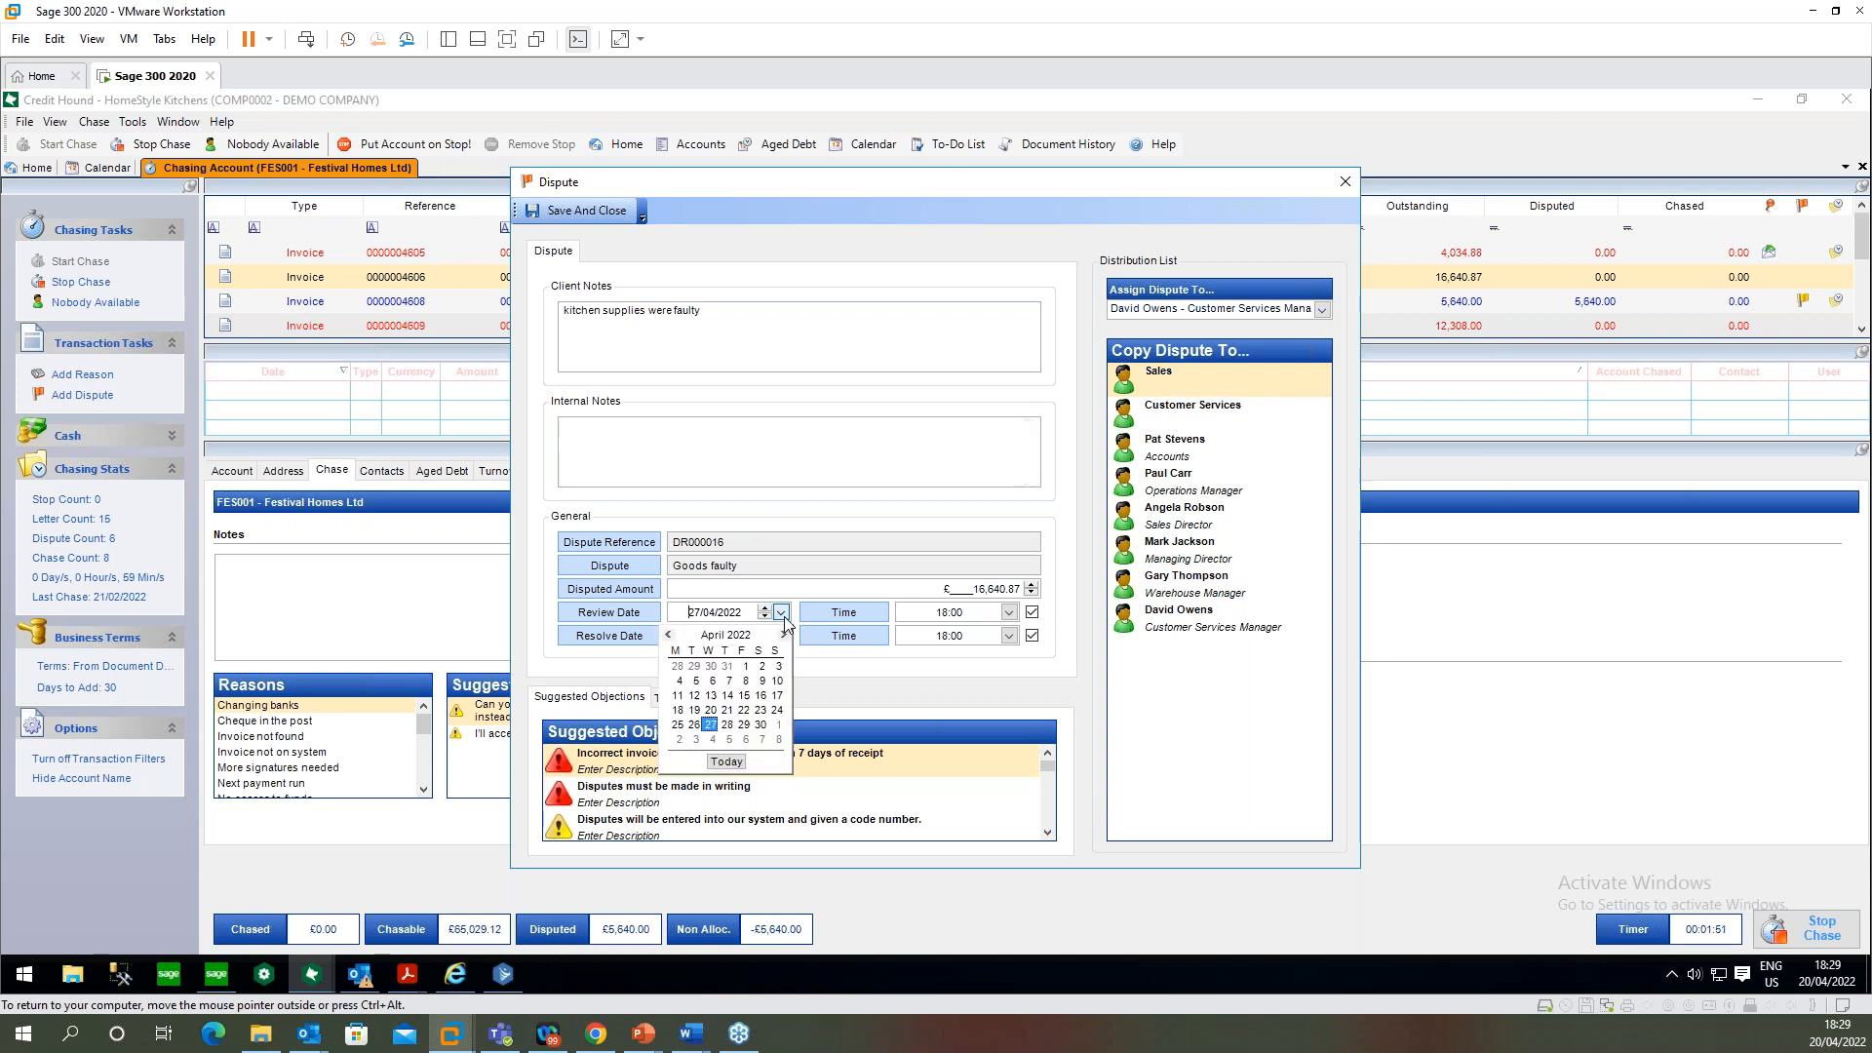
left_click(743, 726)
left_click(781, 635)
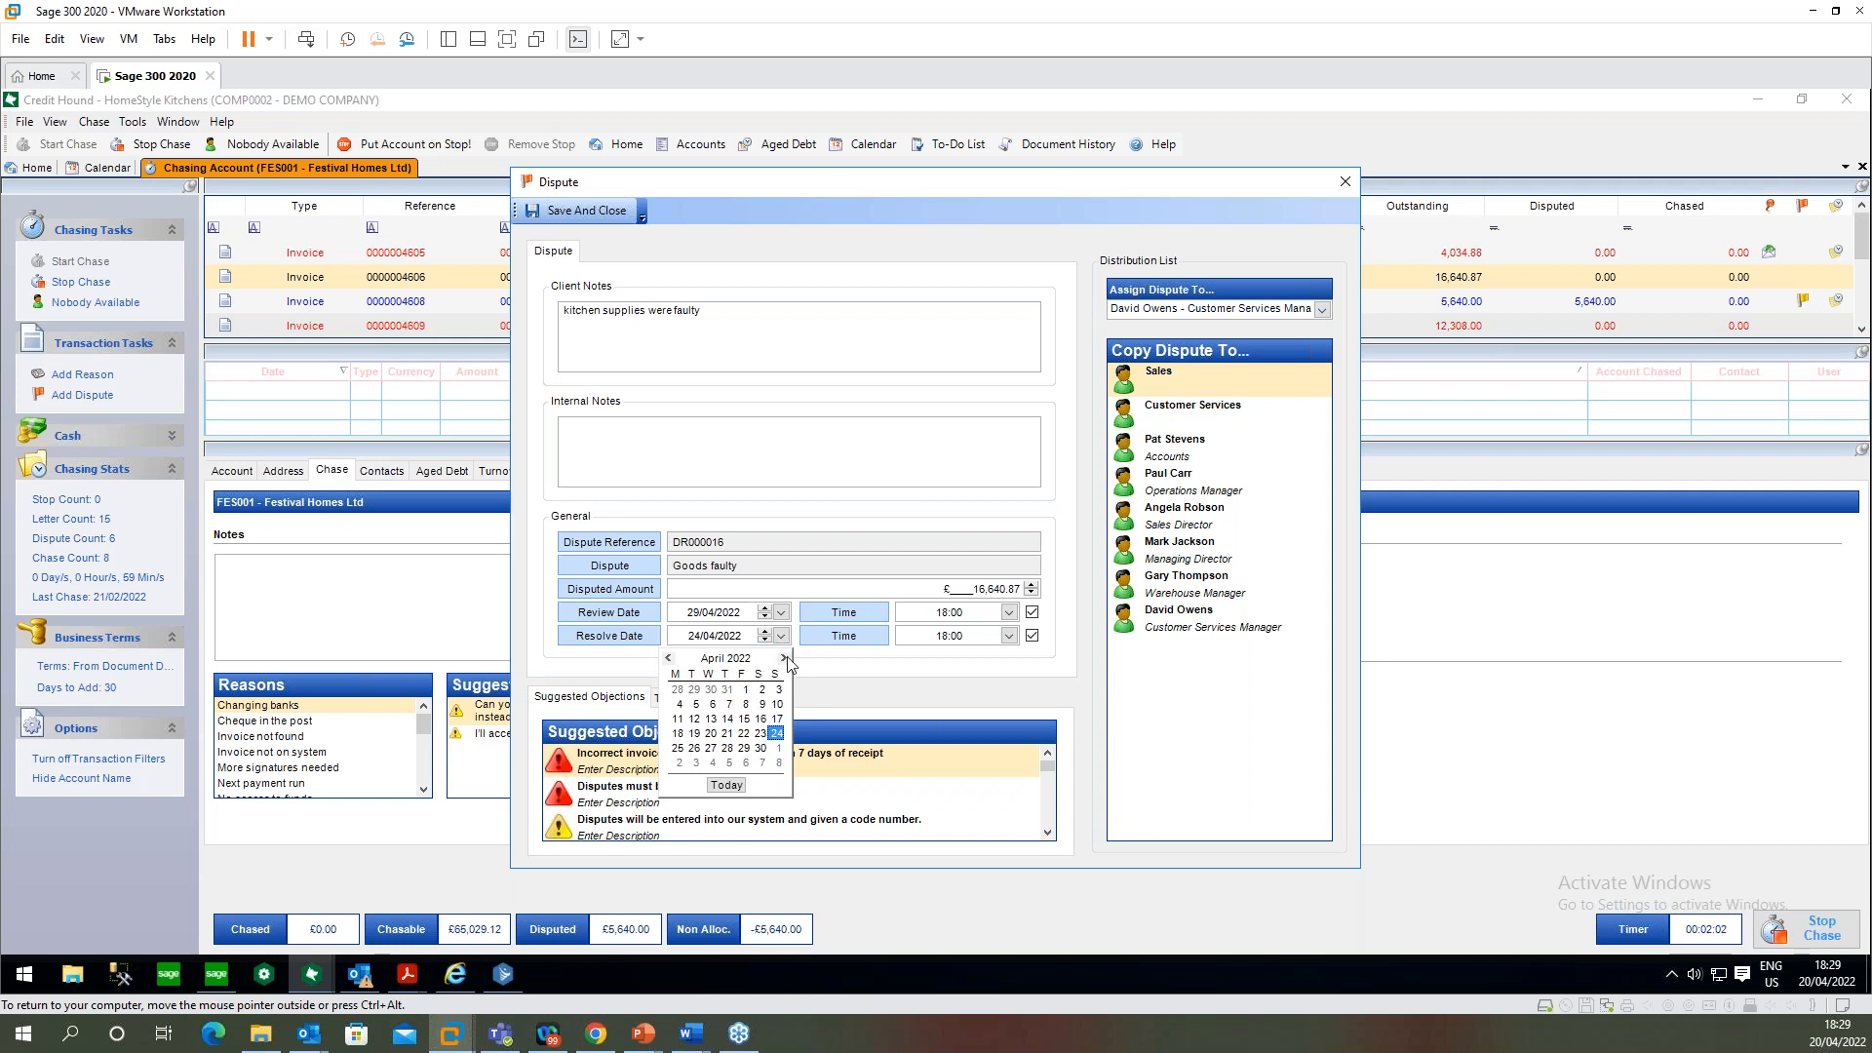
left_click(725, 763)
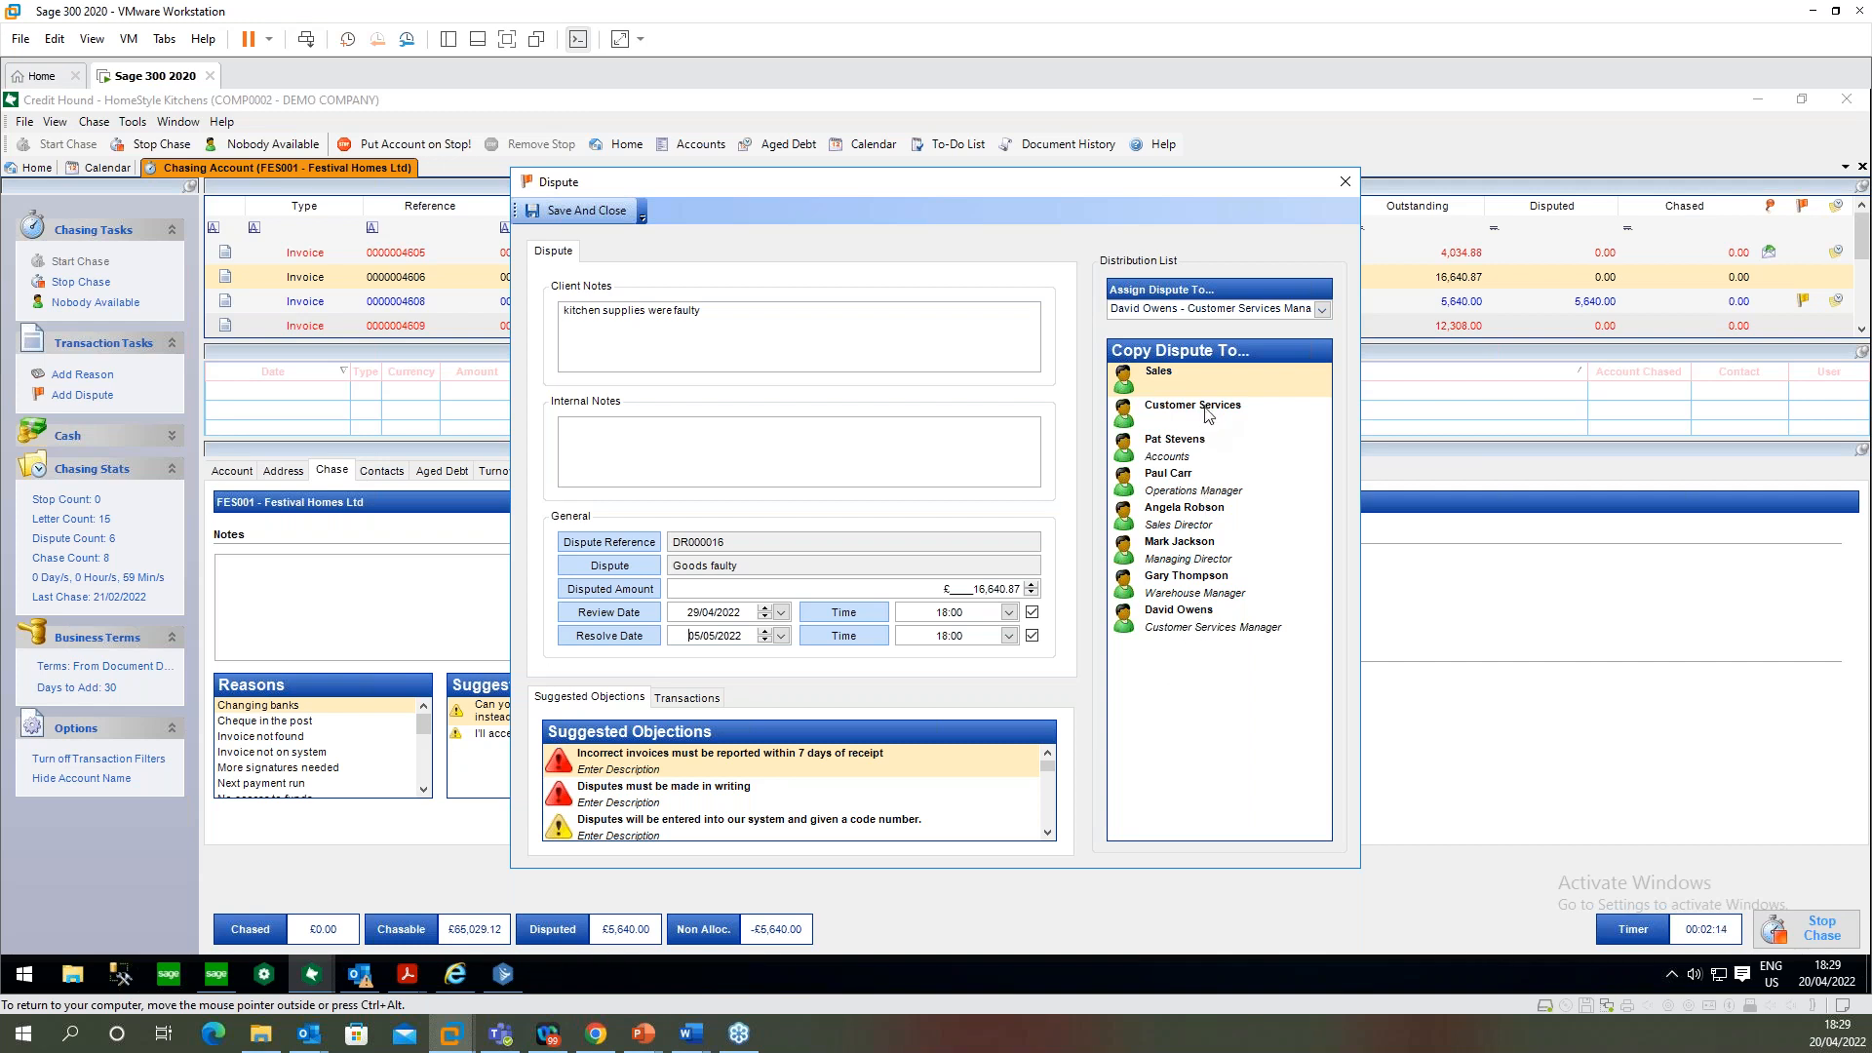
left_click(1195, 516)
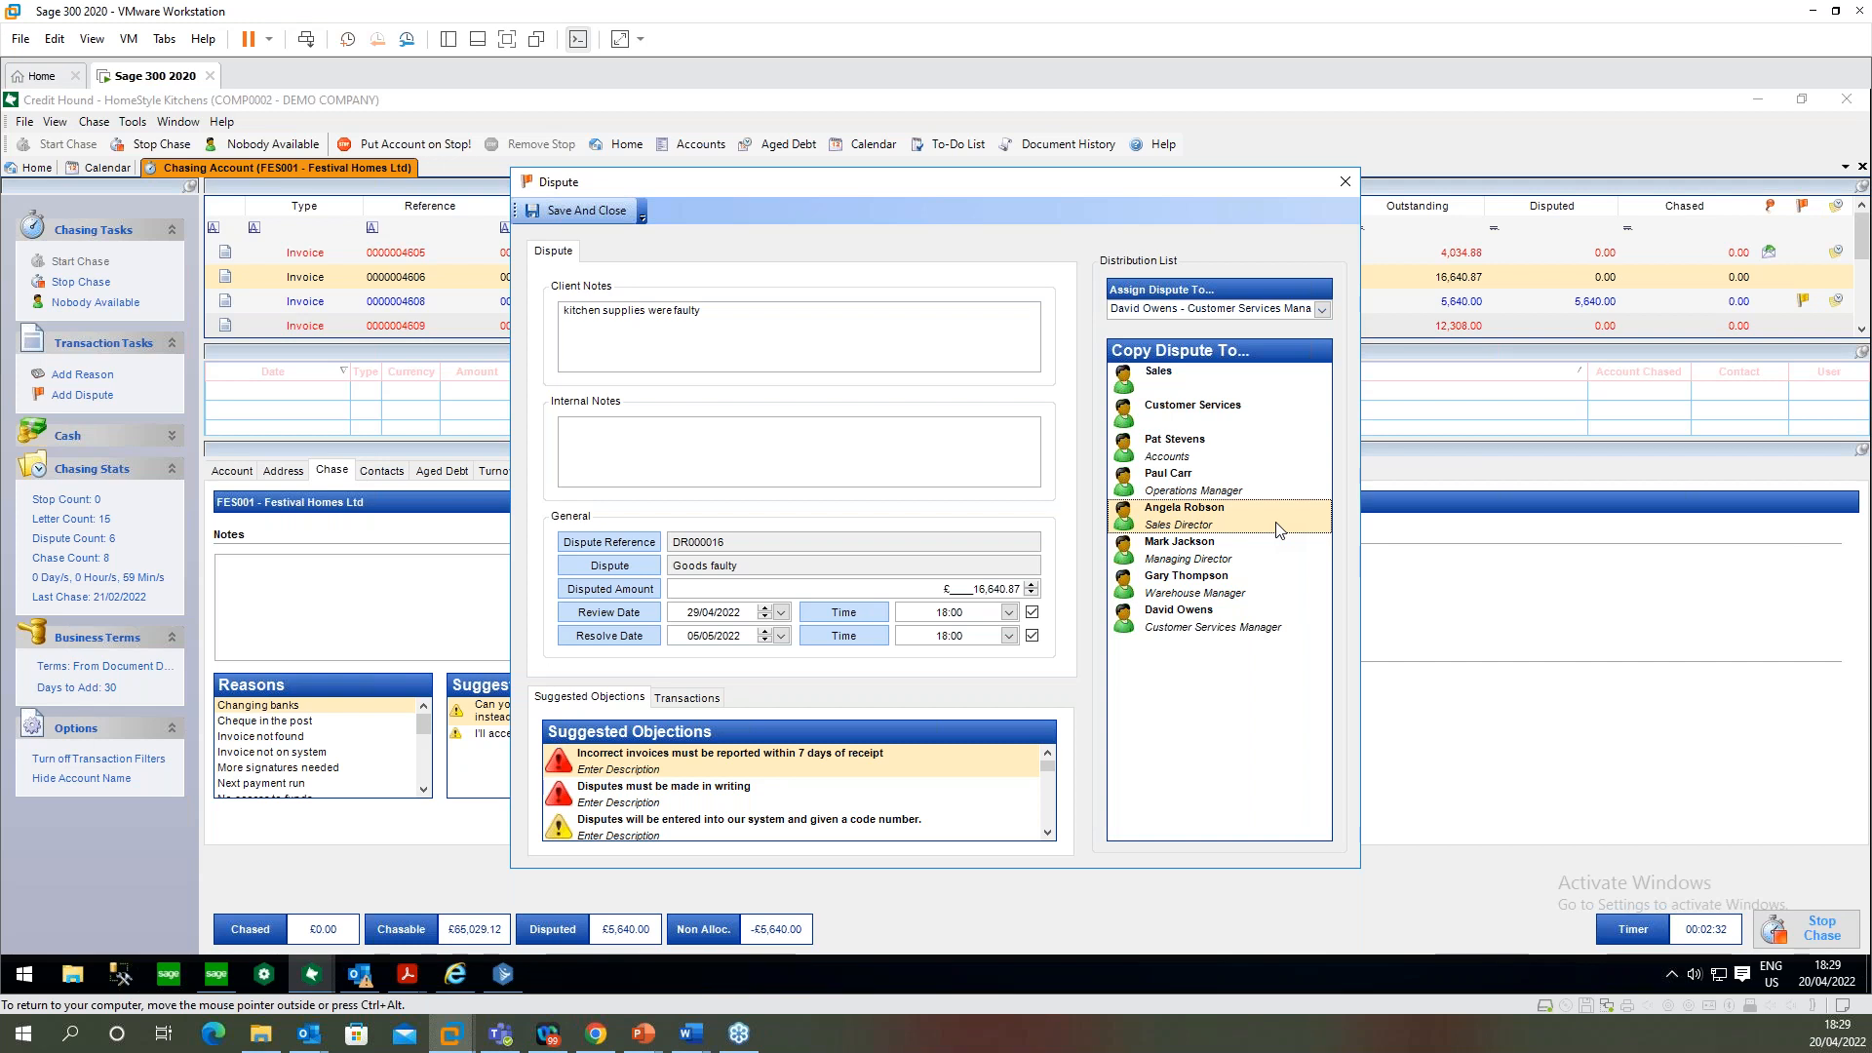
left_click(623, 212)
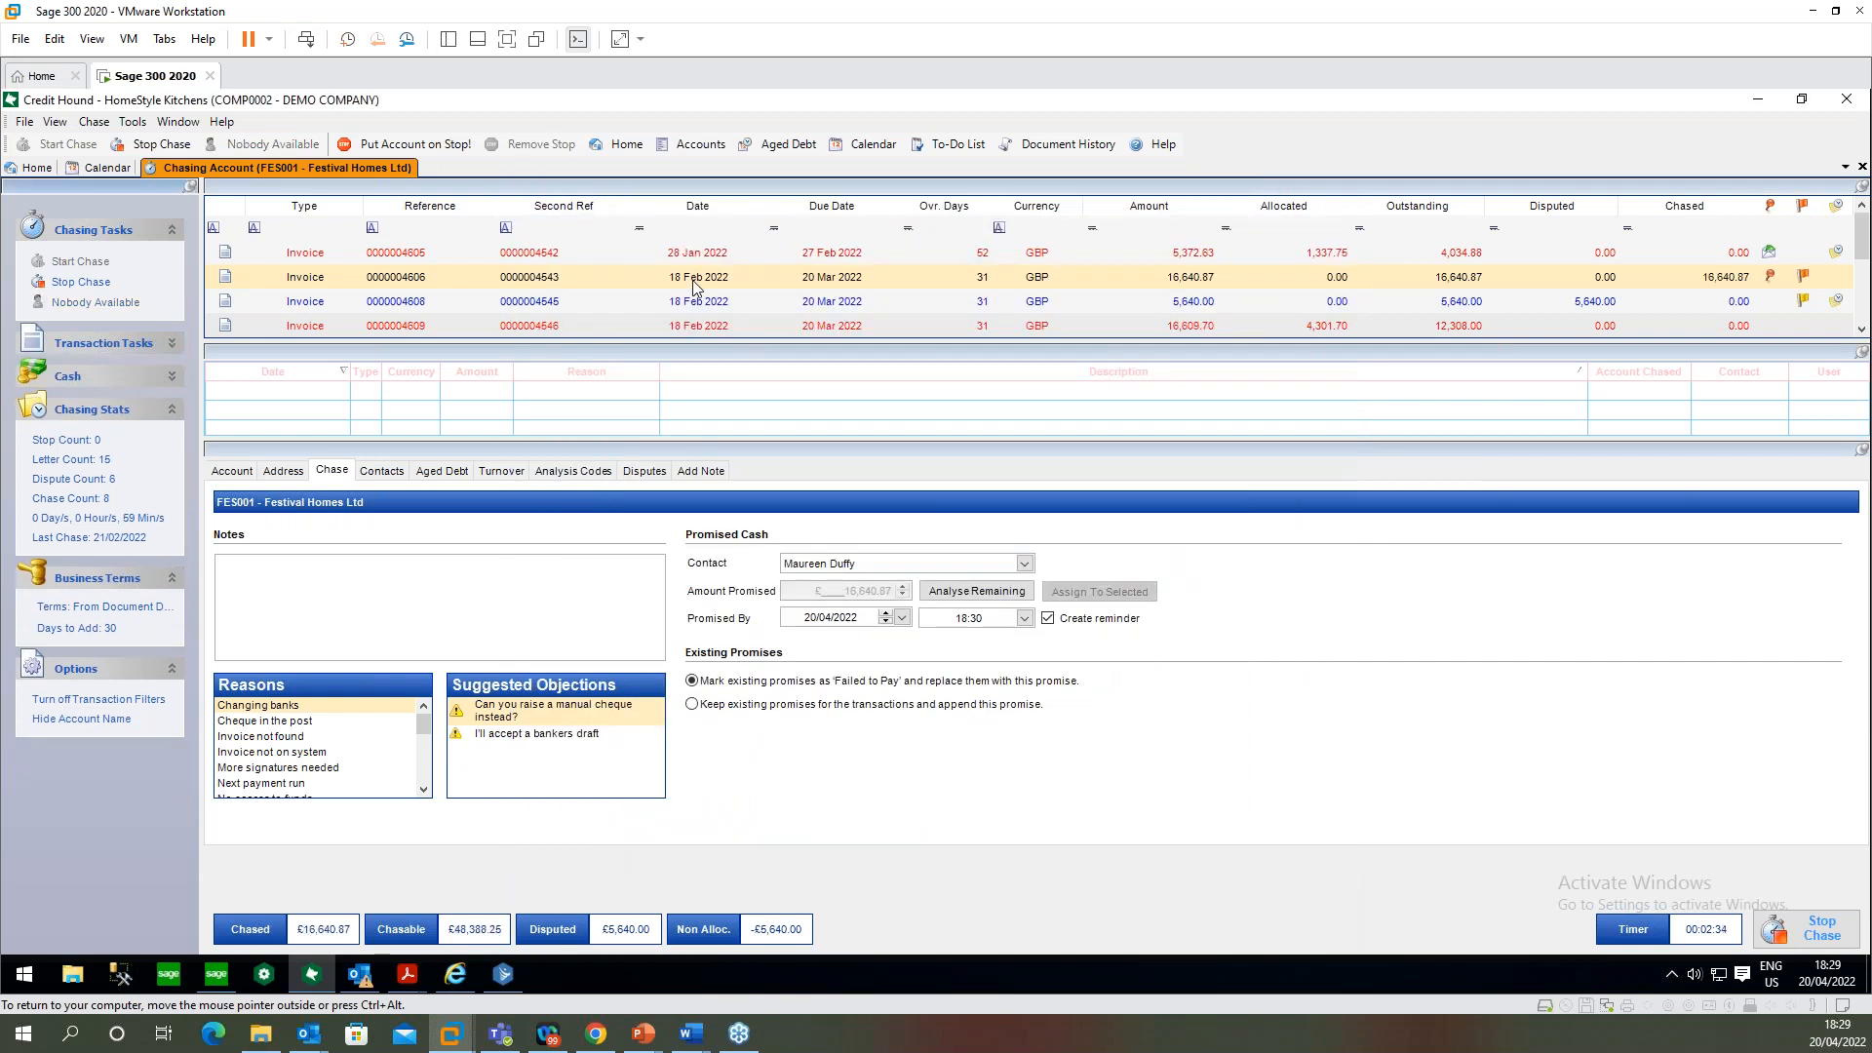
Finish the chase, excluded from automated letters, and generate the "Dispute notification (contact details)" and "Dispute report (1)" letters
left_click(1819, 933)
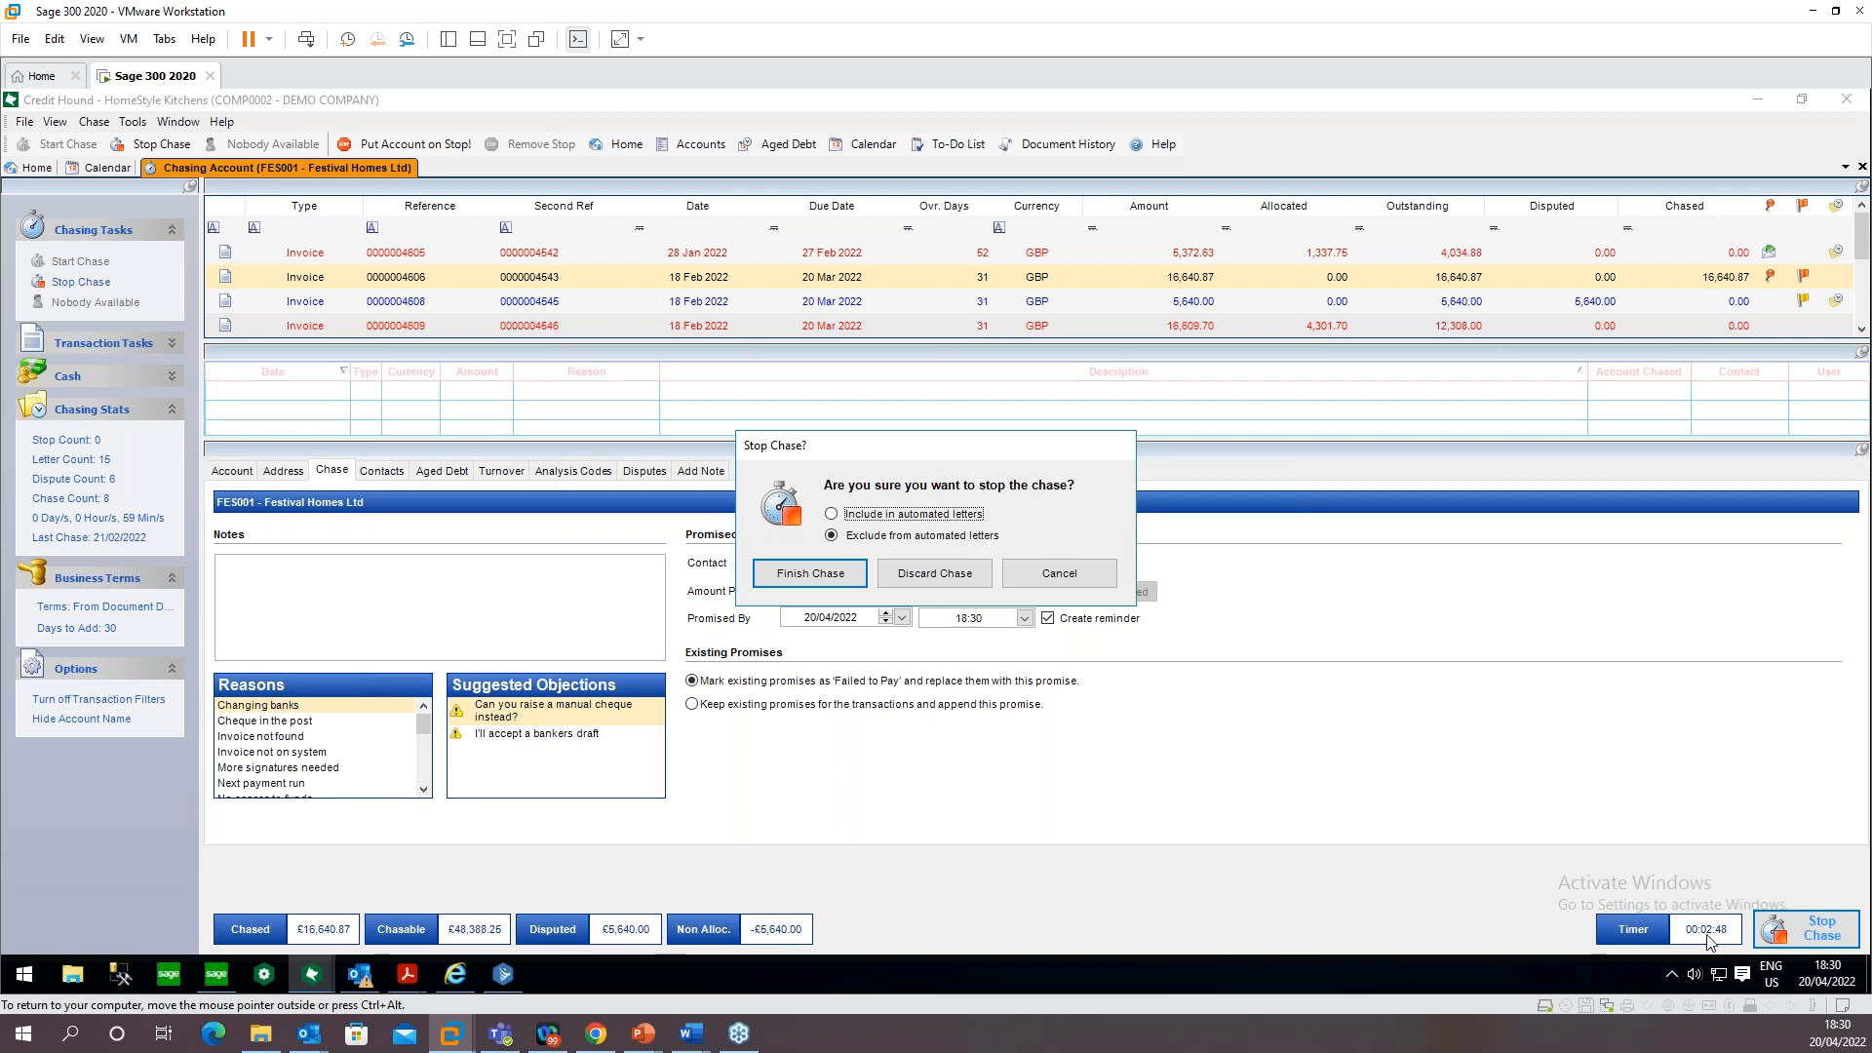
left_click(842, 577)
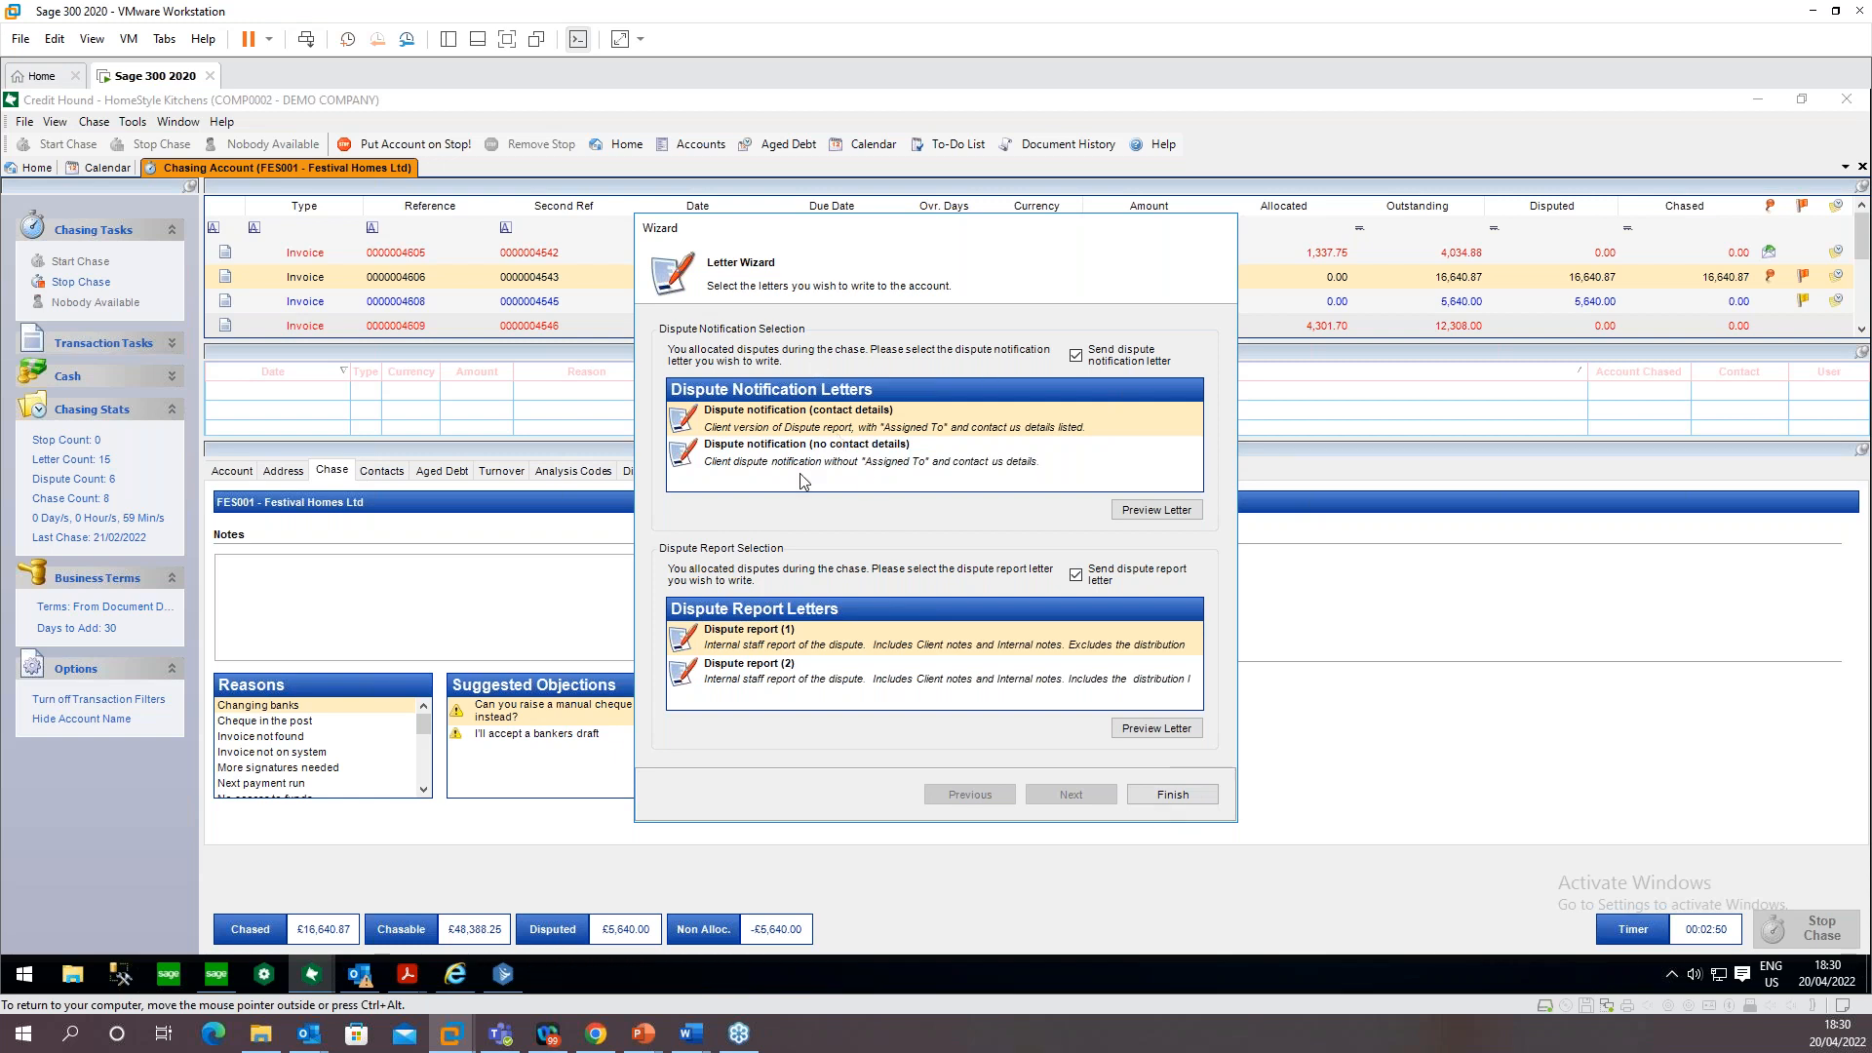
left_click(1177, 796)
Review the dispute notification letter and print one copy of all pages to the Spindle Pro Auto printer
scroll(862, 482, "down", 2)
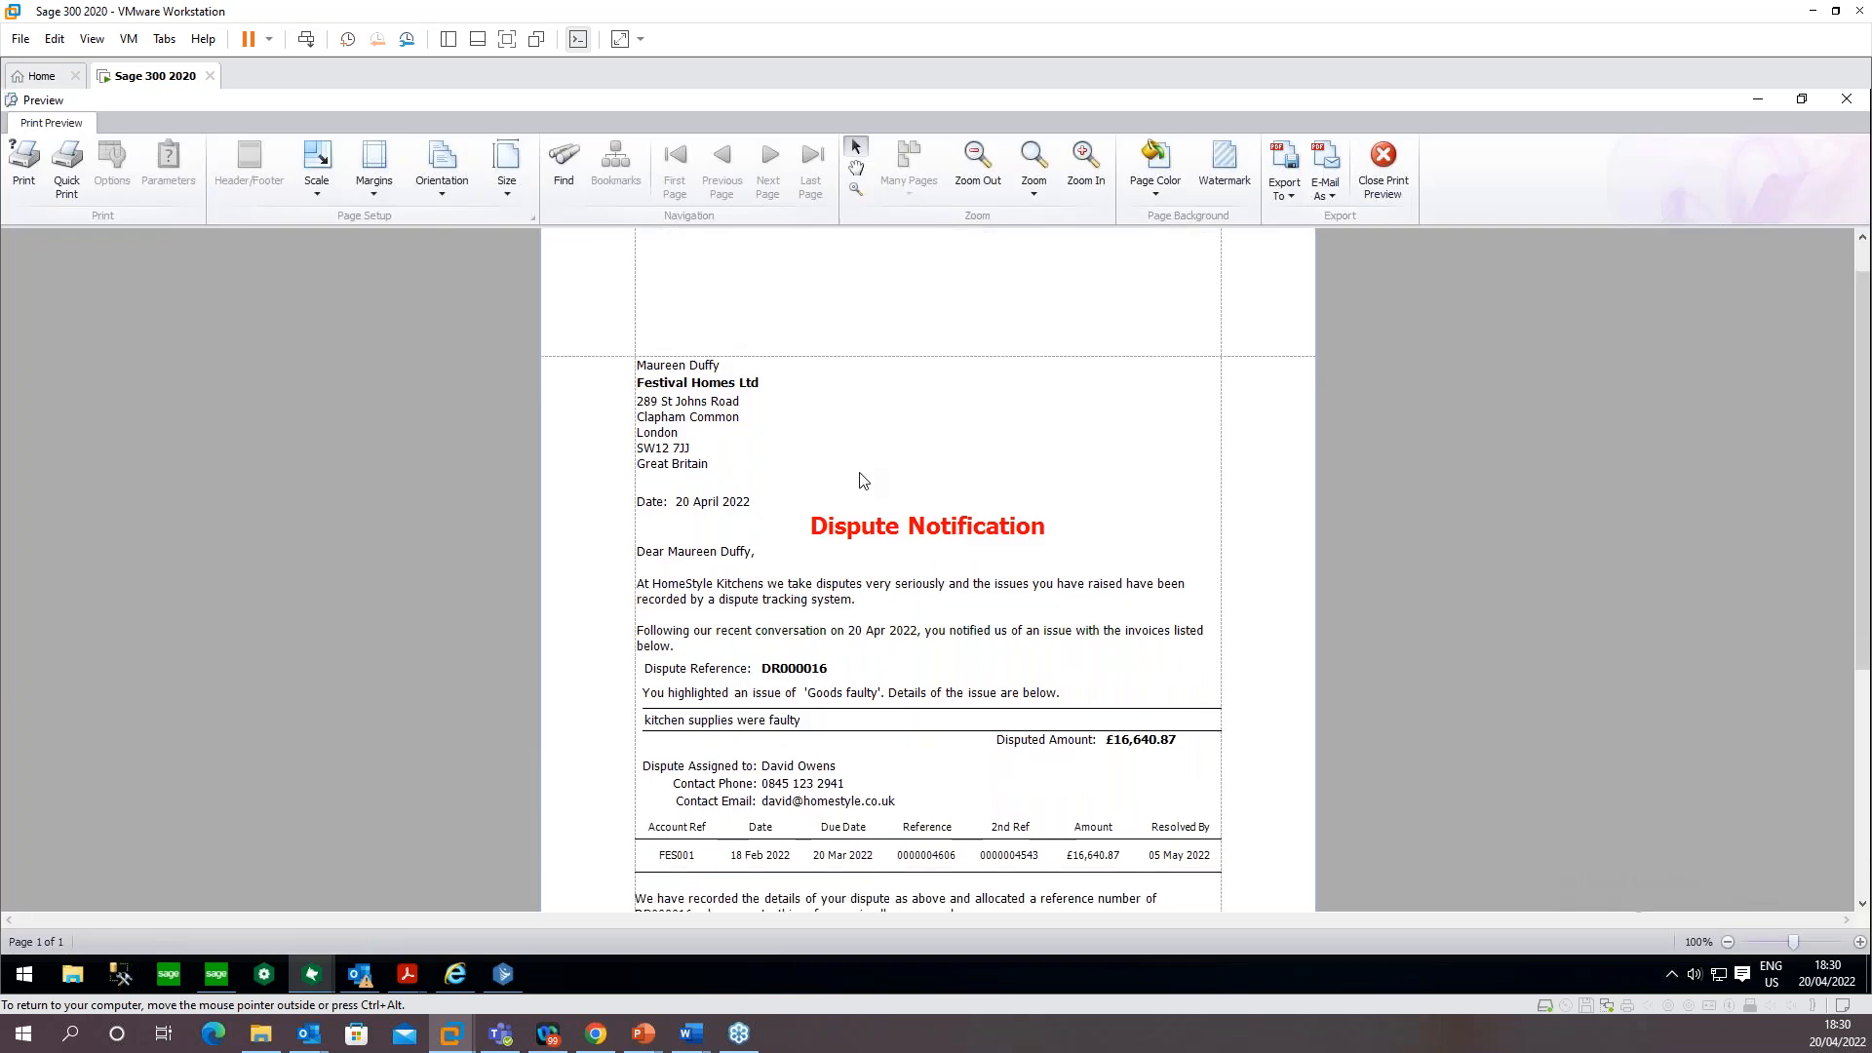
scroll(935, 499, "up", 1)
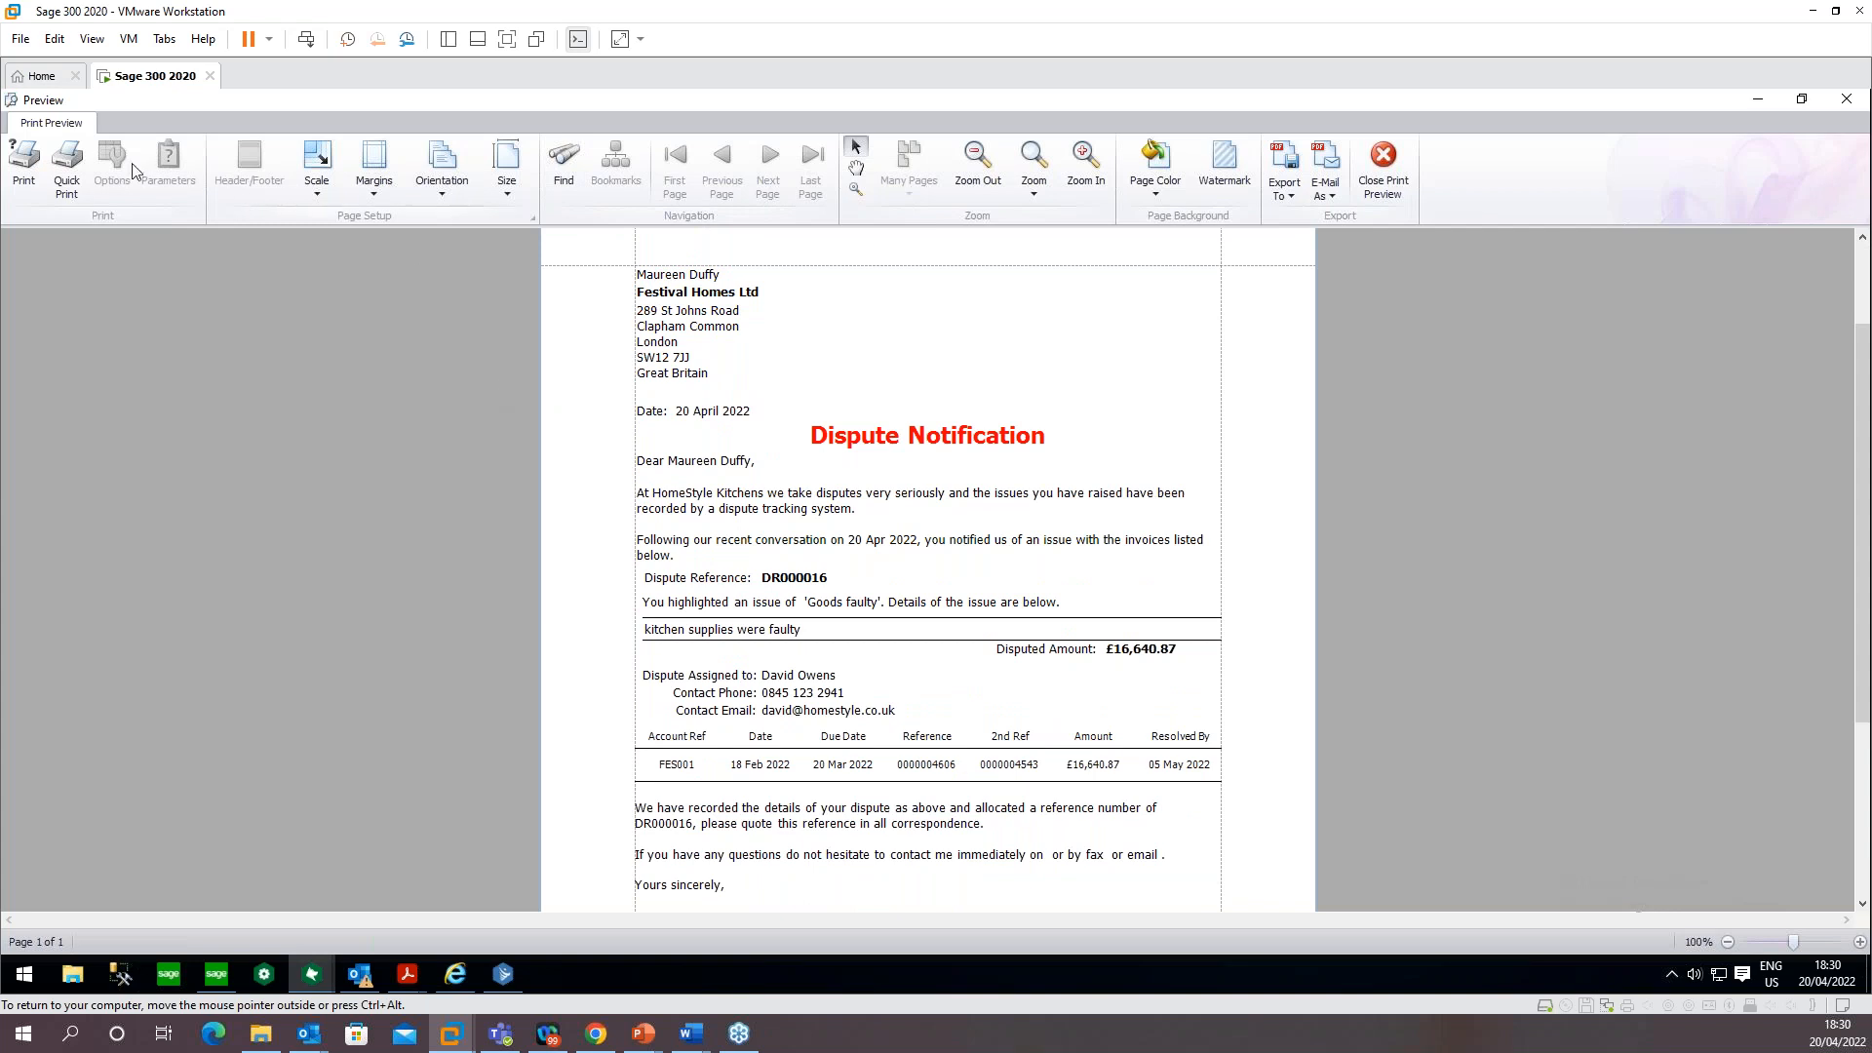
left_click(21, 183)
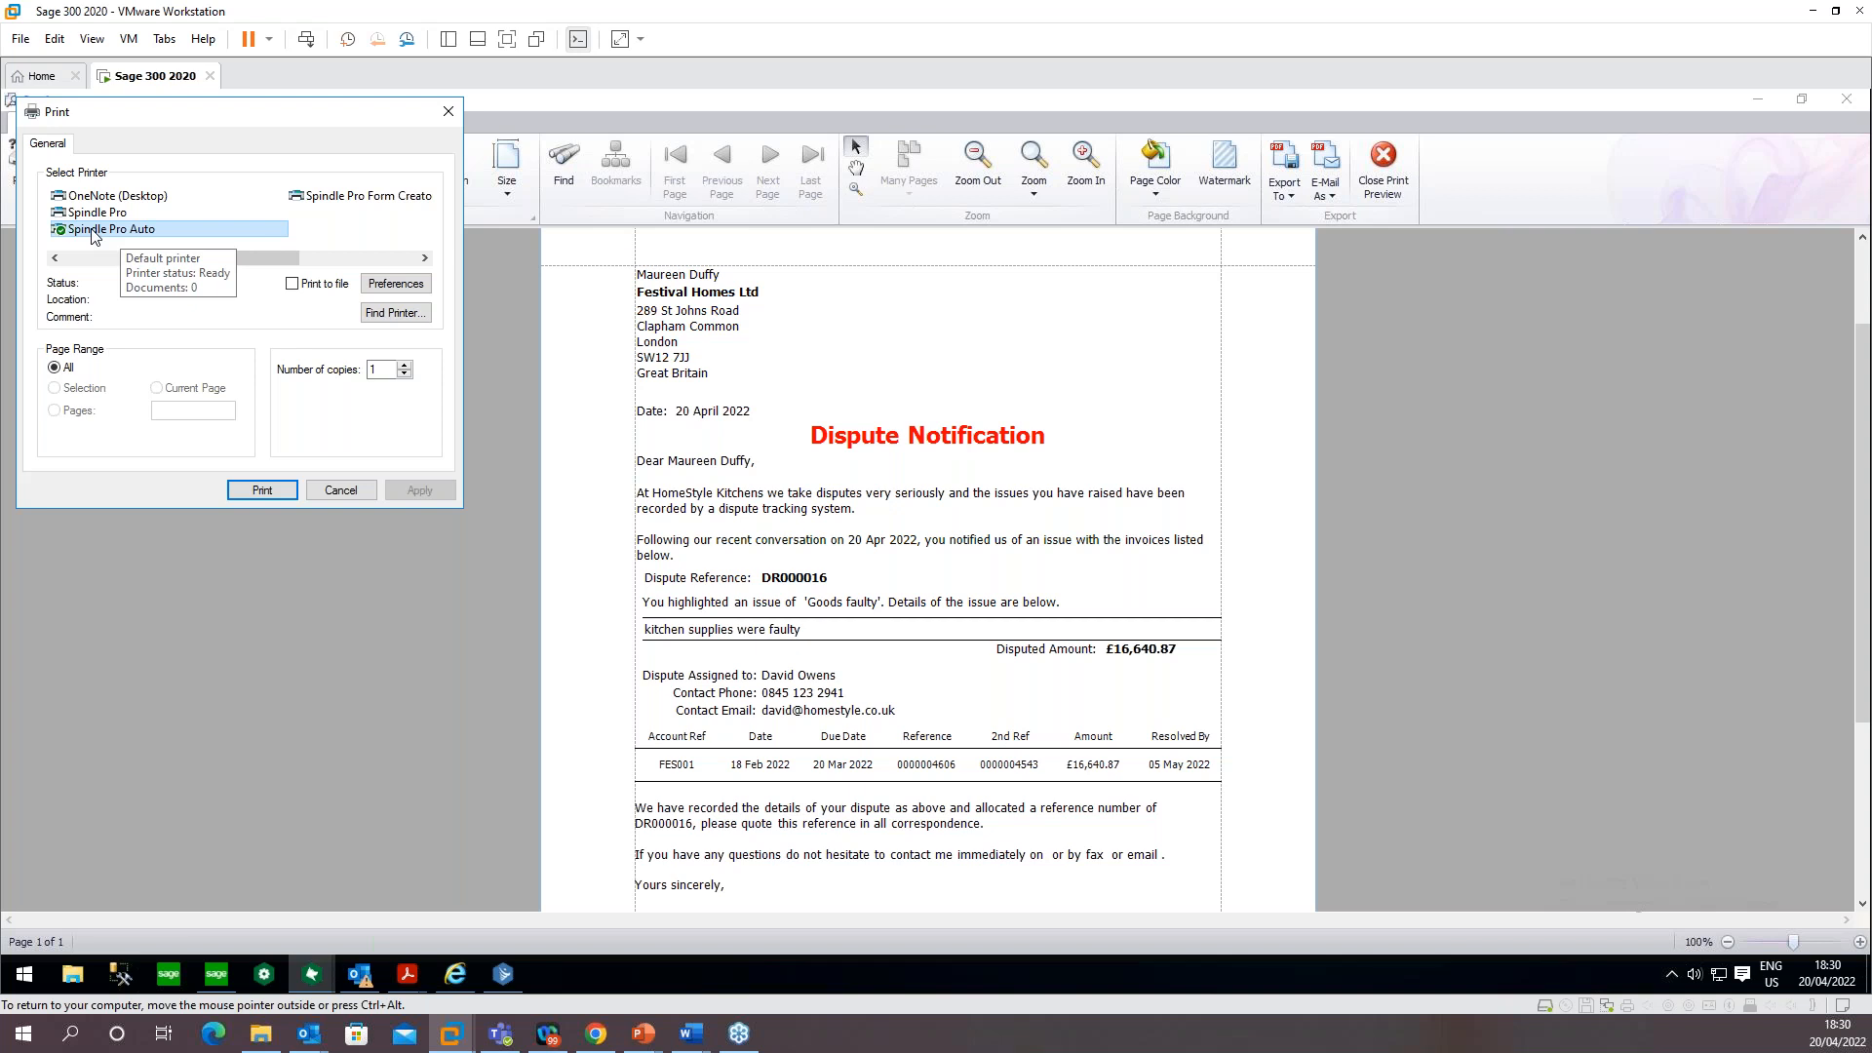
left_click(262, 491)
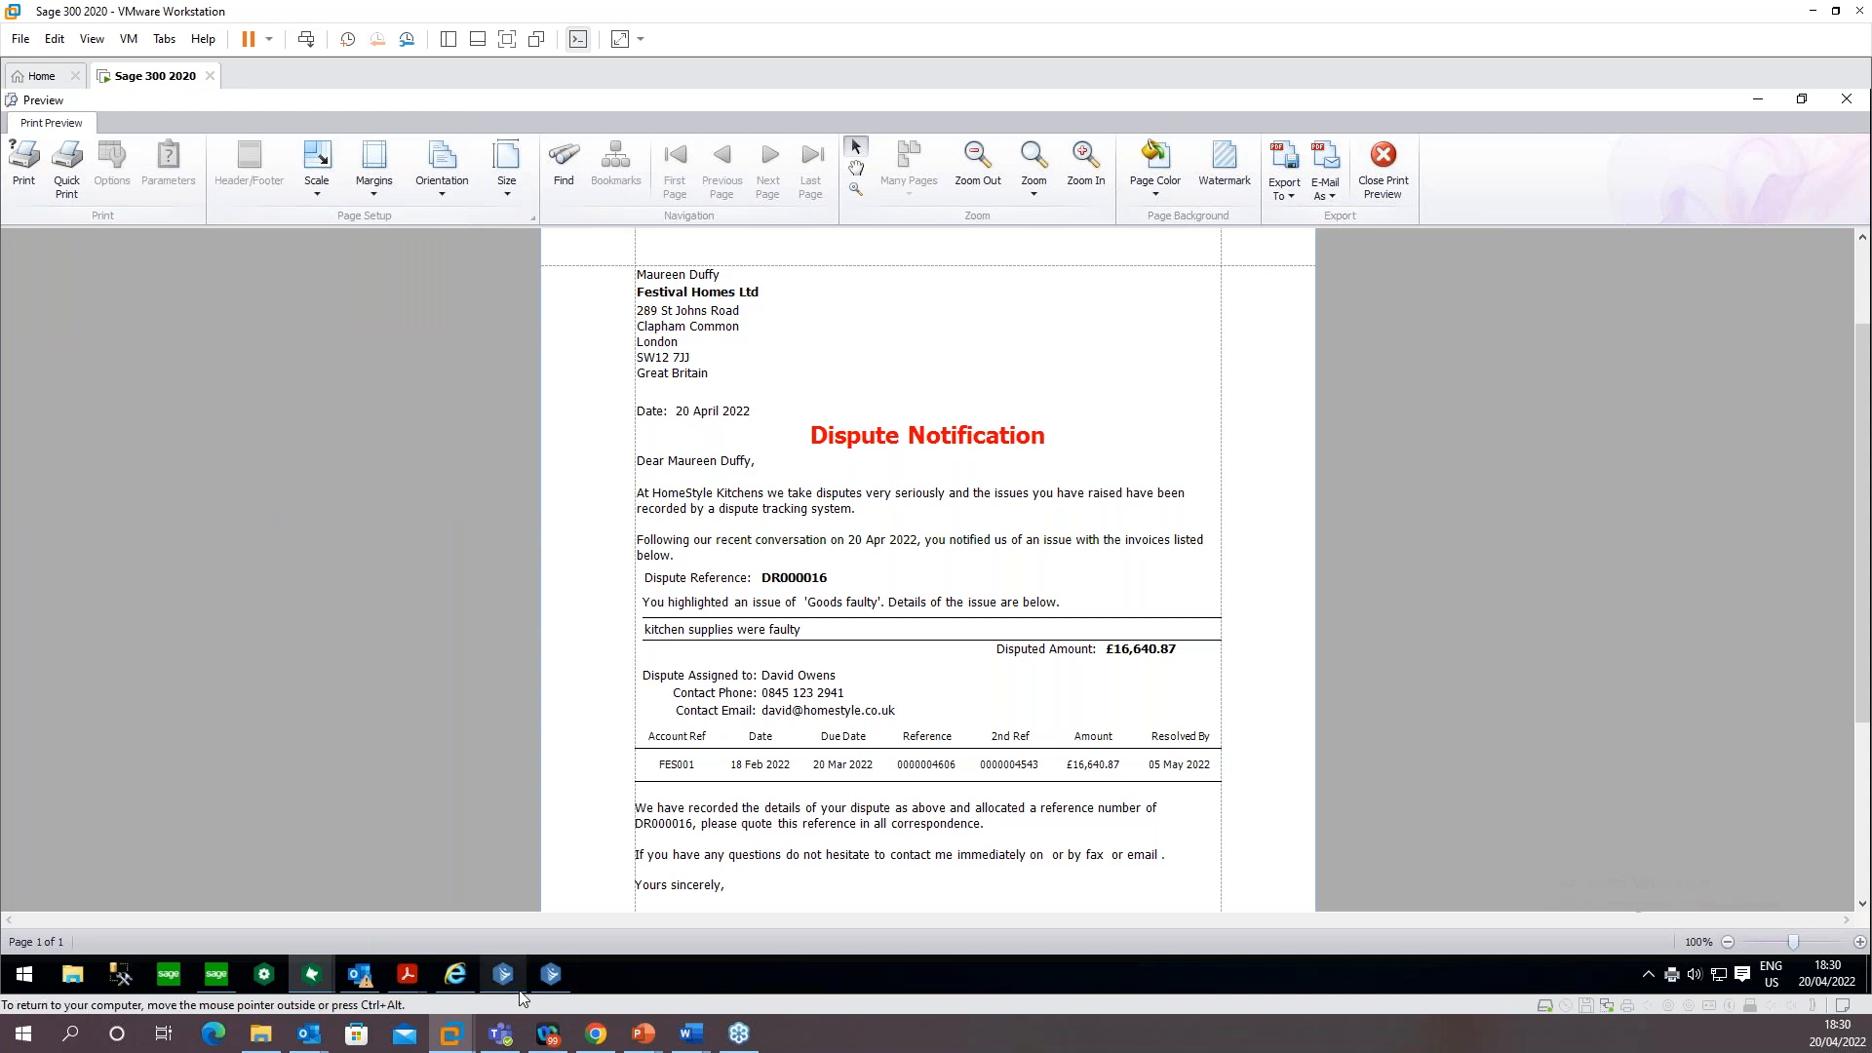
Switch to Outlook and read the newest dispute notification draft, checking its recipient, attachments and message text
left_click(363, 974)
left_click(437, 901)
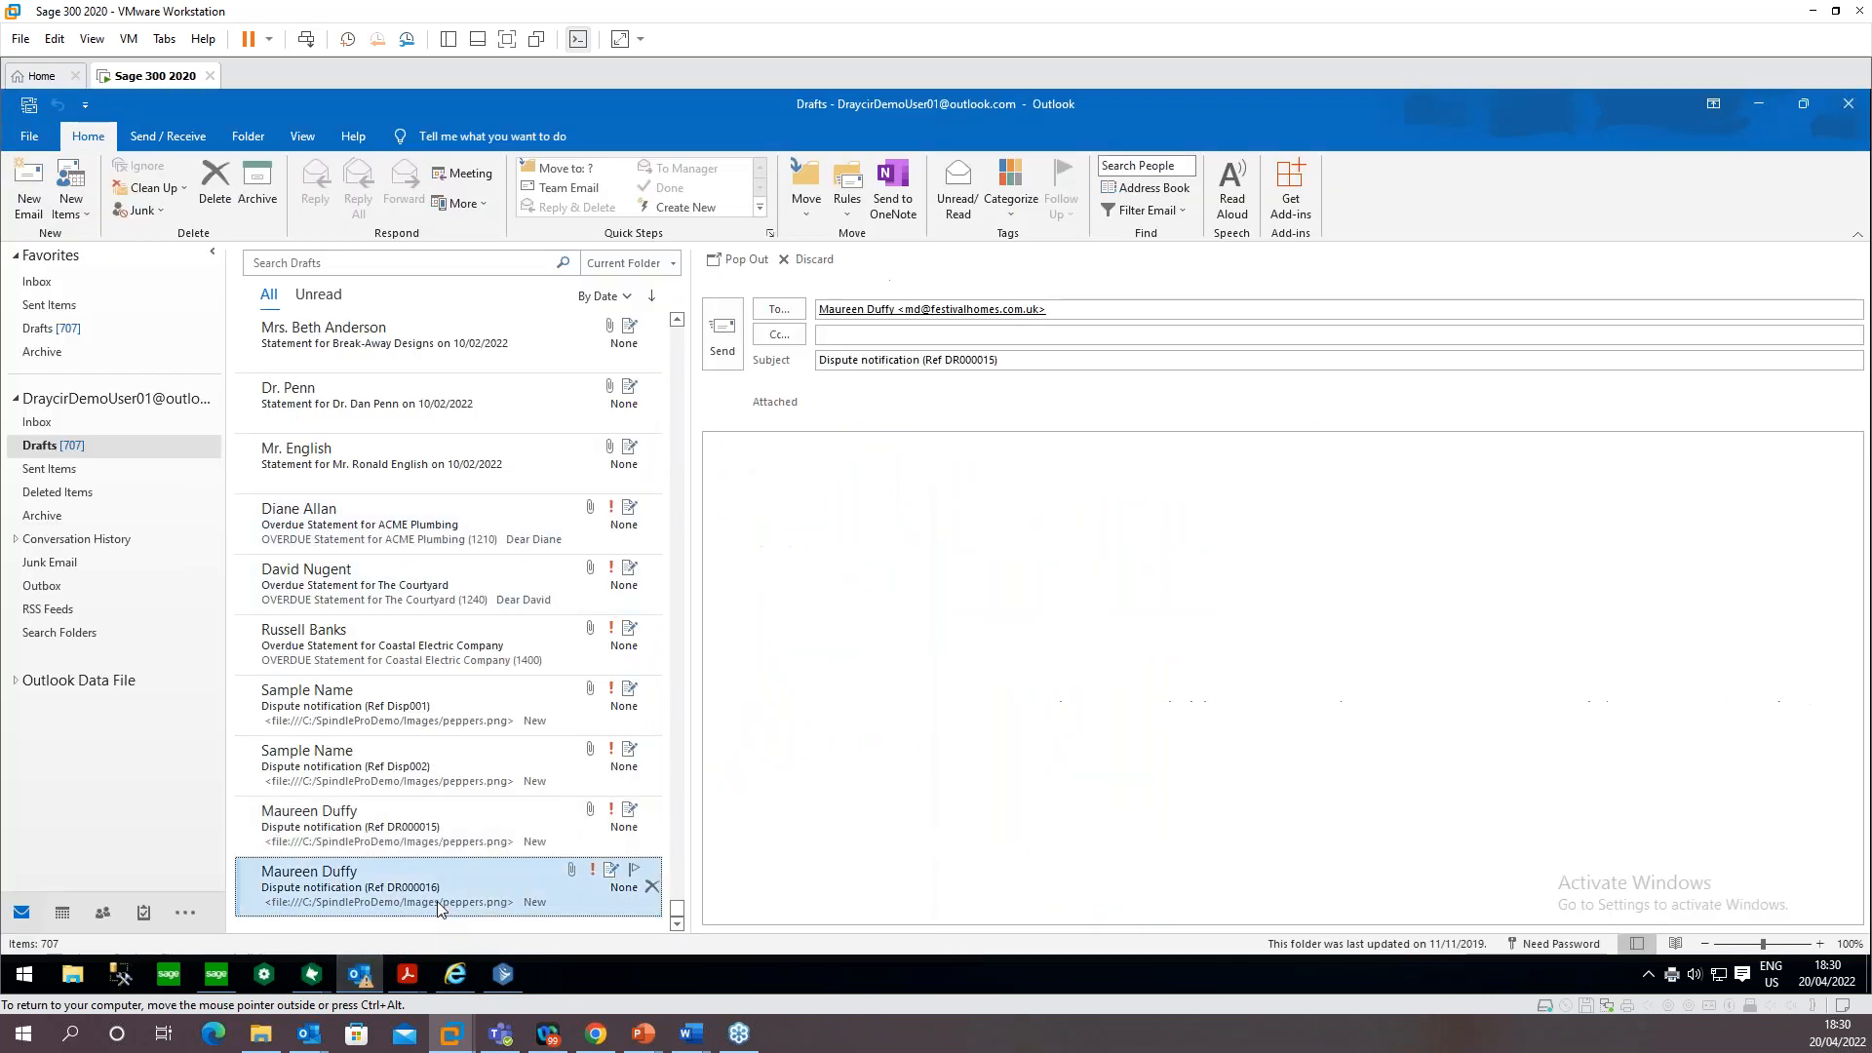
left_click(943, 585)
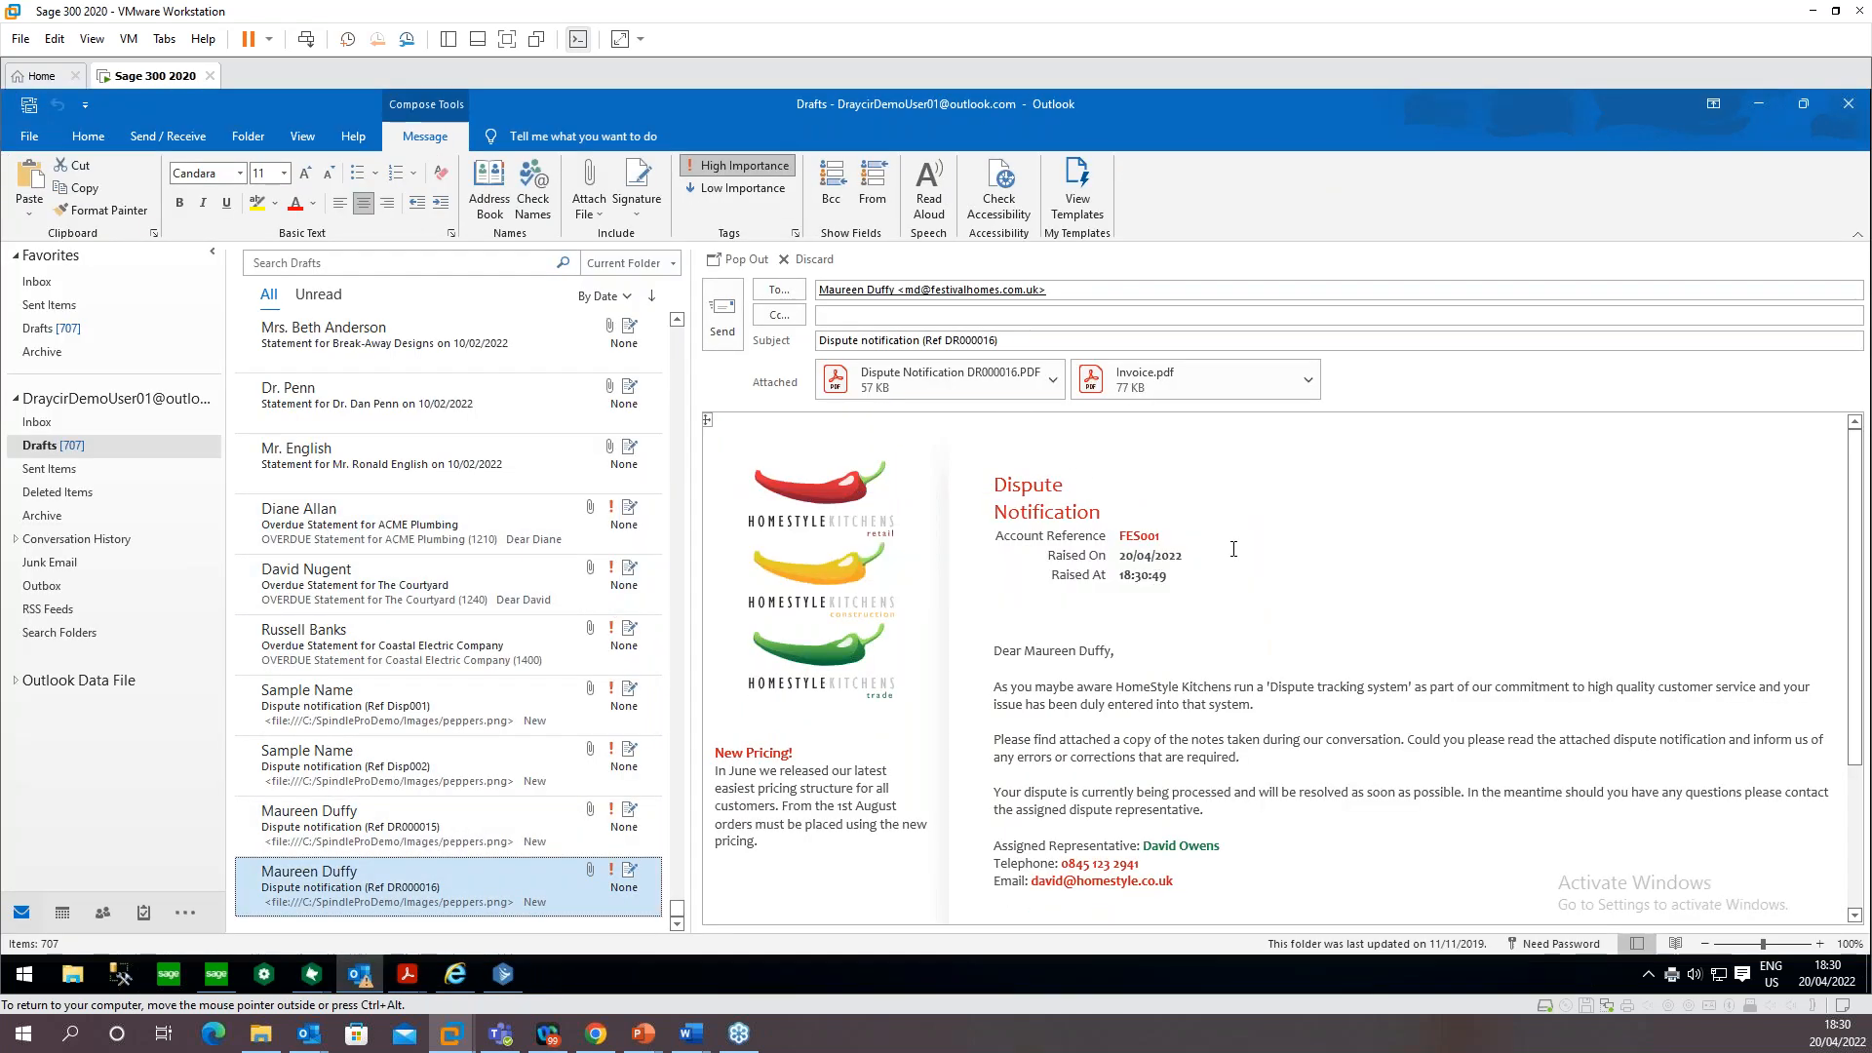
left_click(1001, 290)
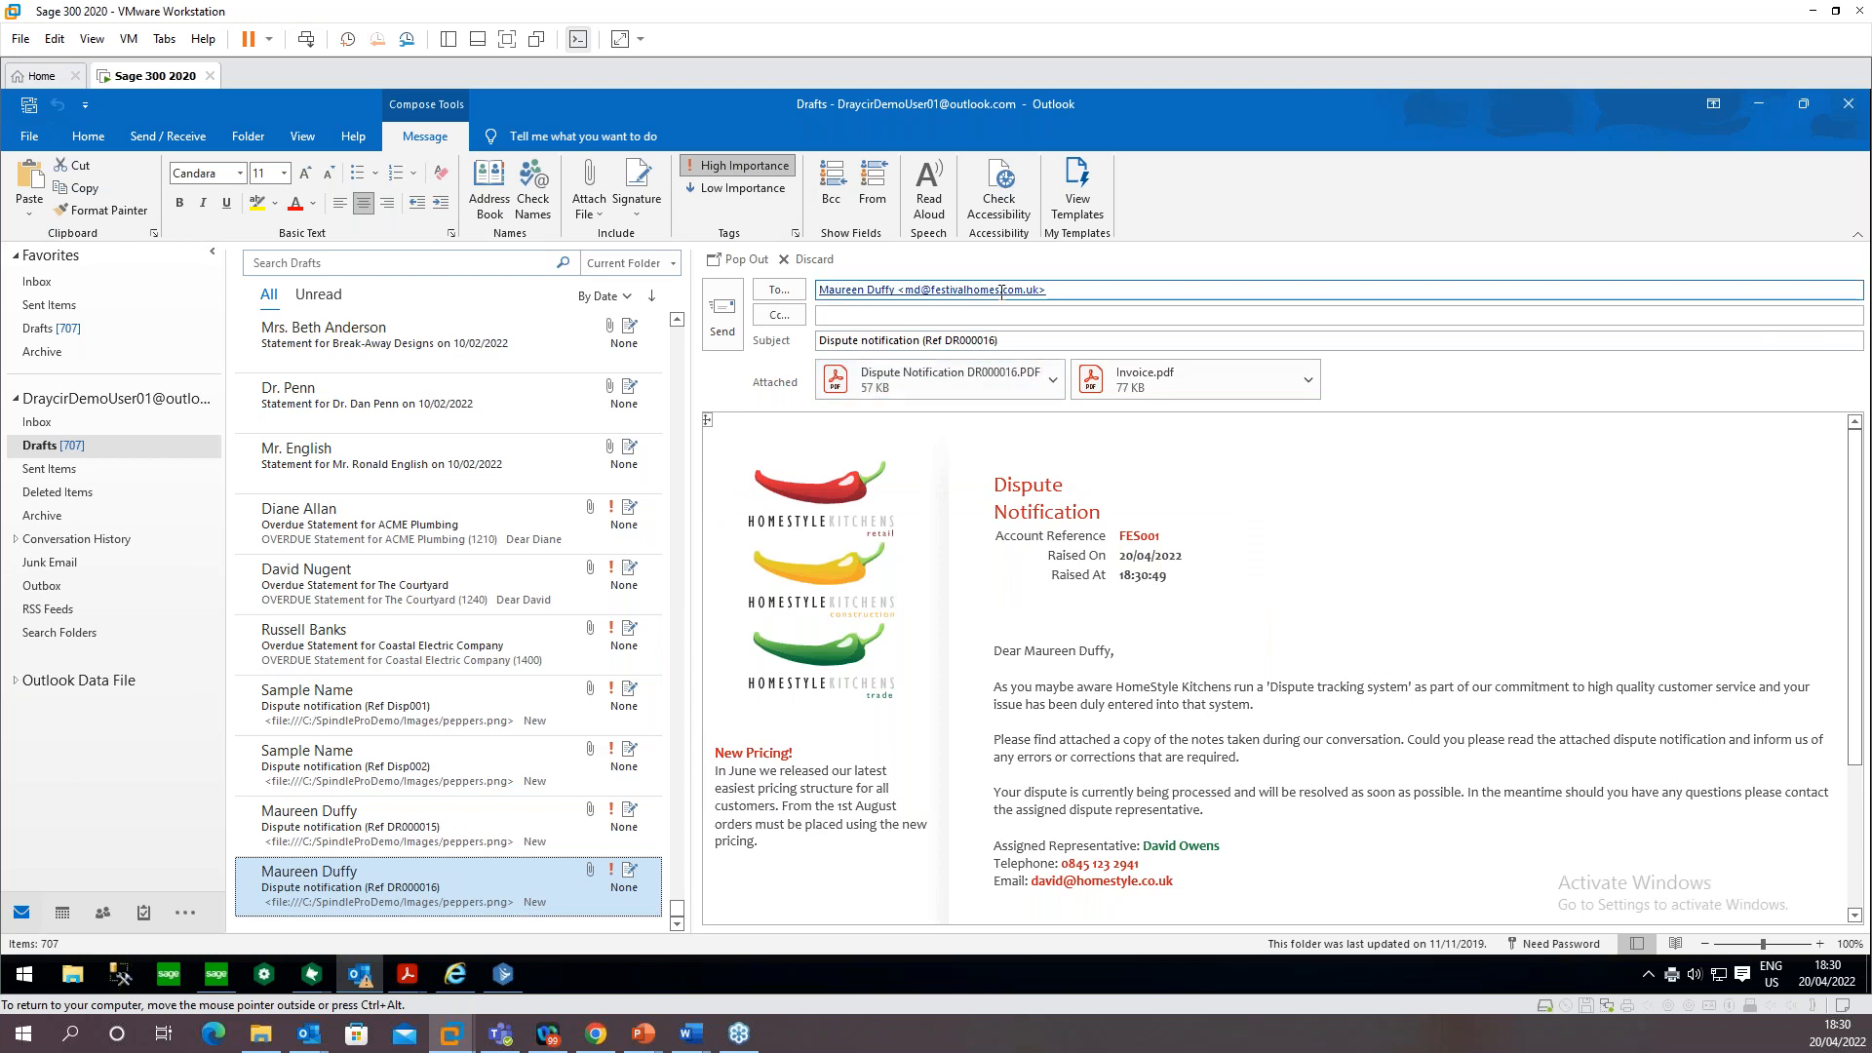
mouse_move(974, 294)
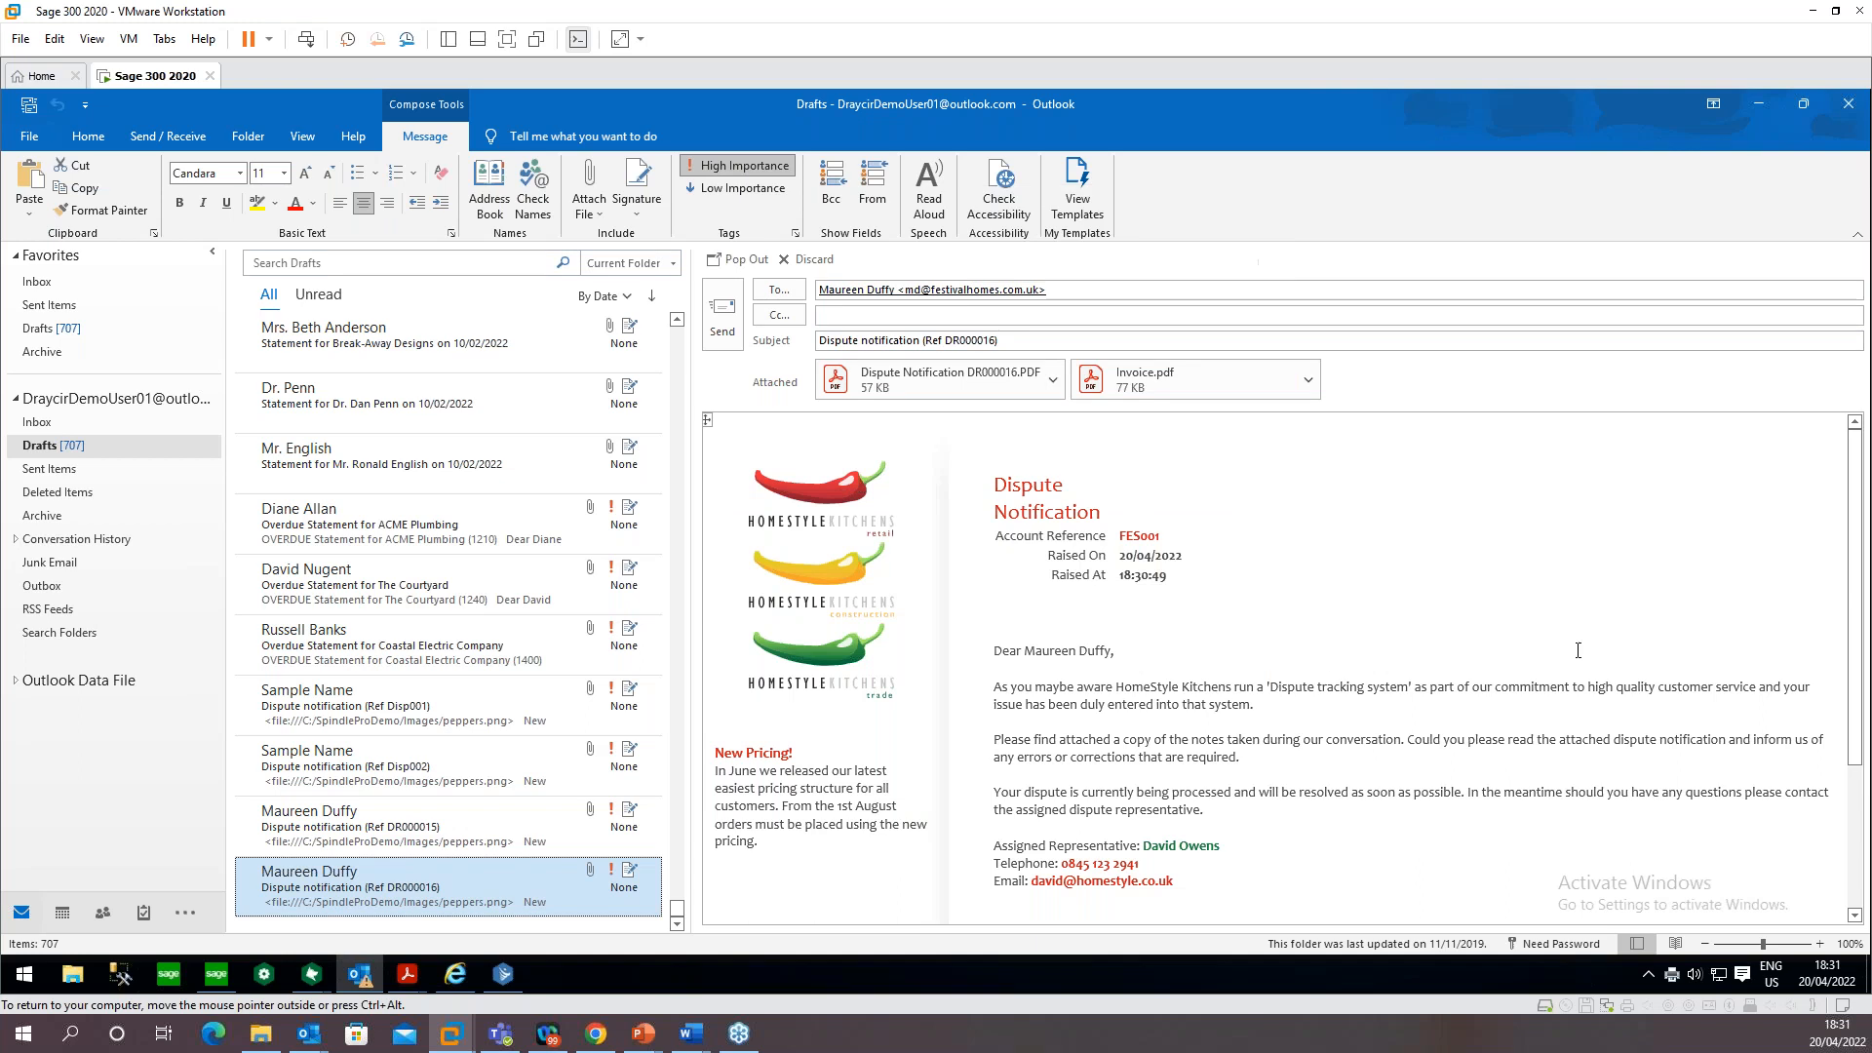
left_click_drag(1855, 459, 1854, 454)
View the draft's attached Dispute Notification PDF and return to the email
left_click(945, 385)
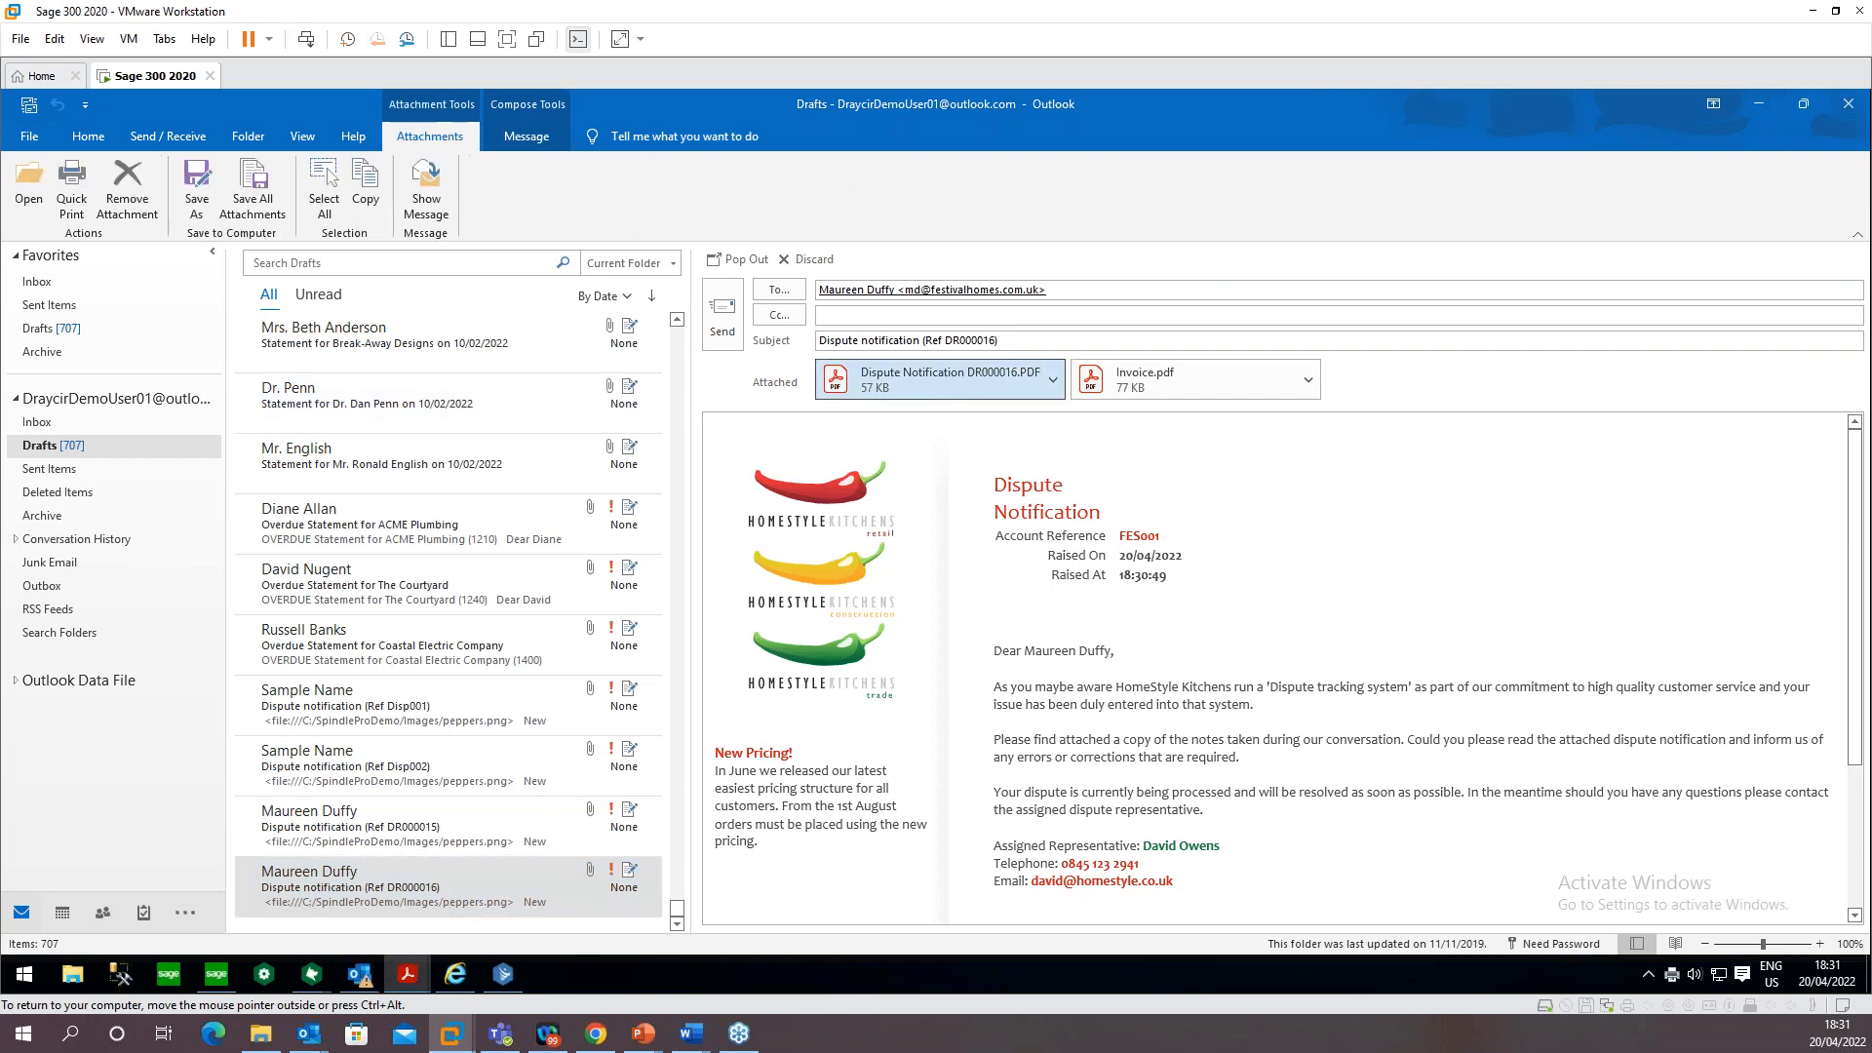
scroll(1027, 736, "down", 2)
scroll(1043, 722, "down", 5)
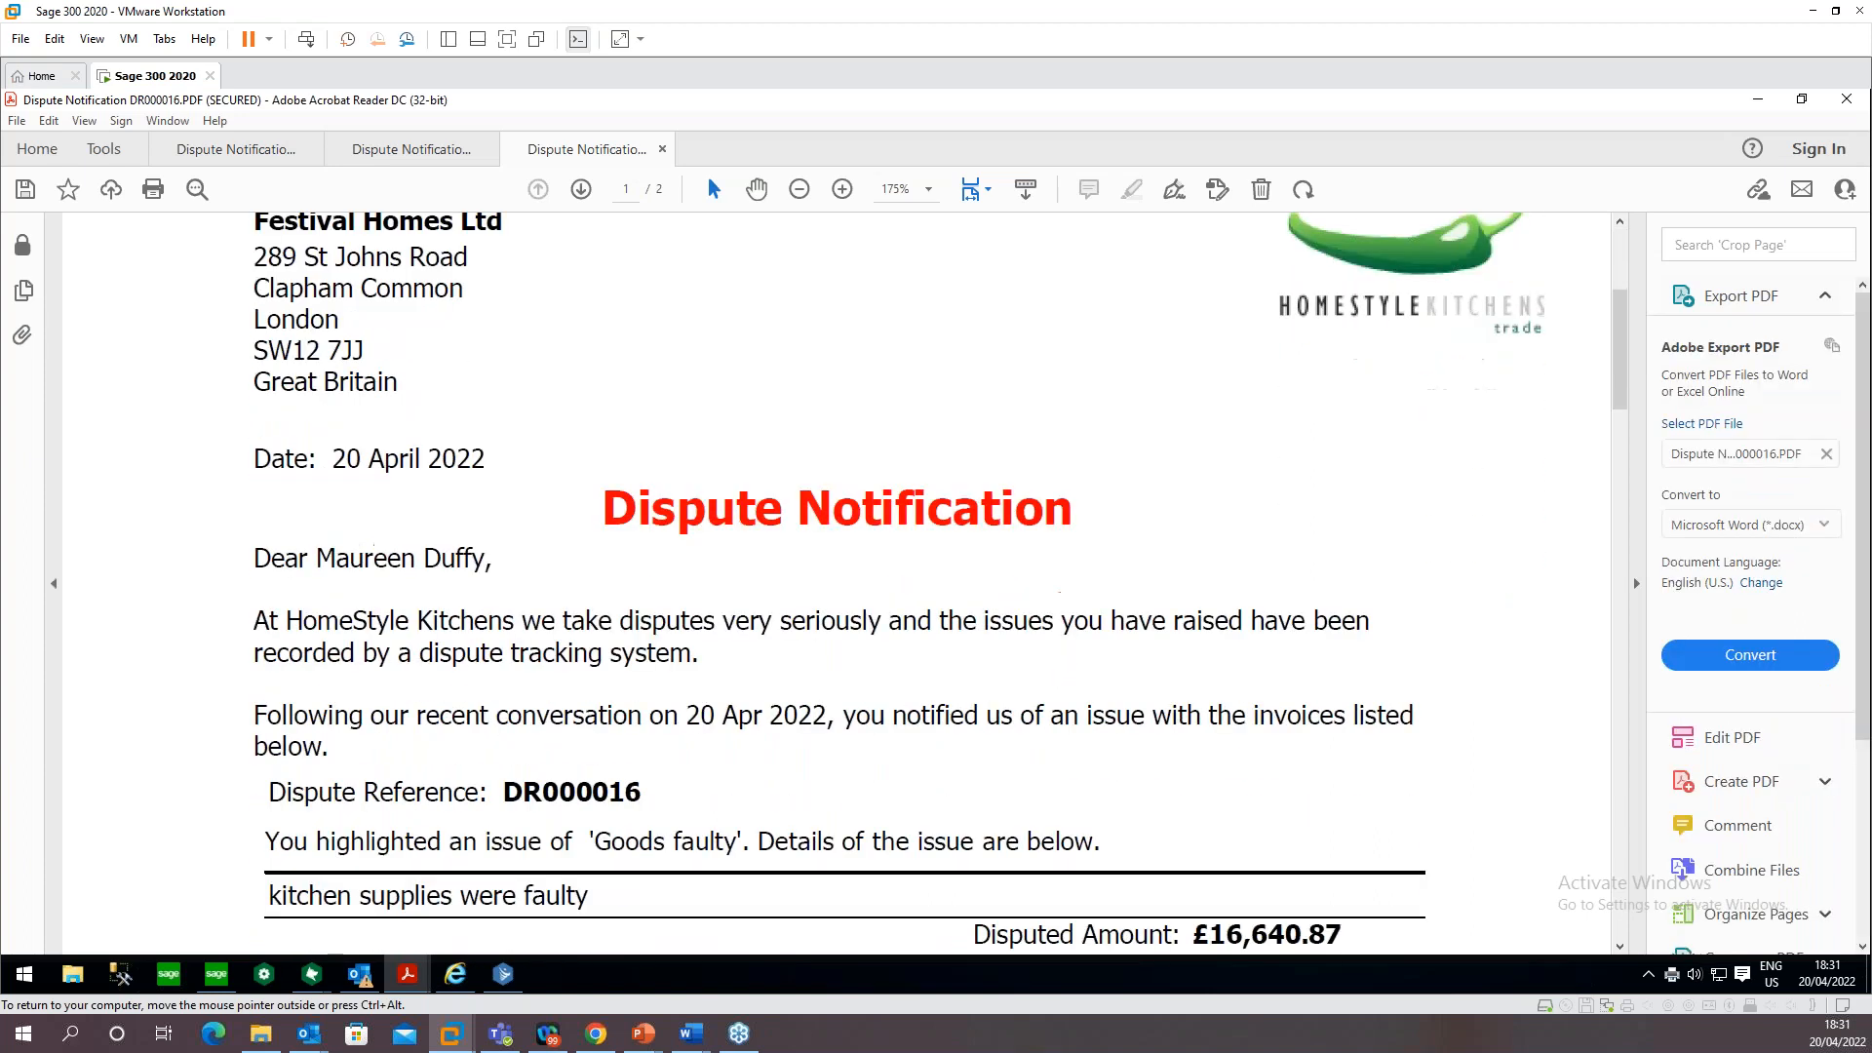
left_click(1768, 104)
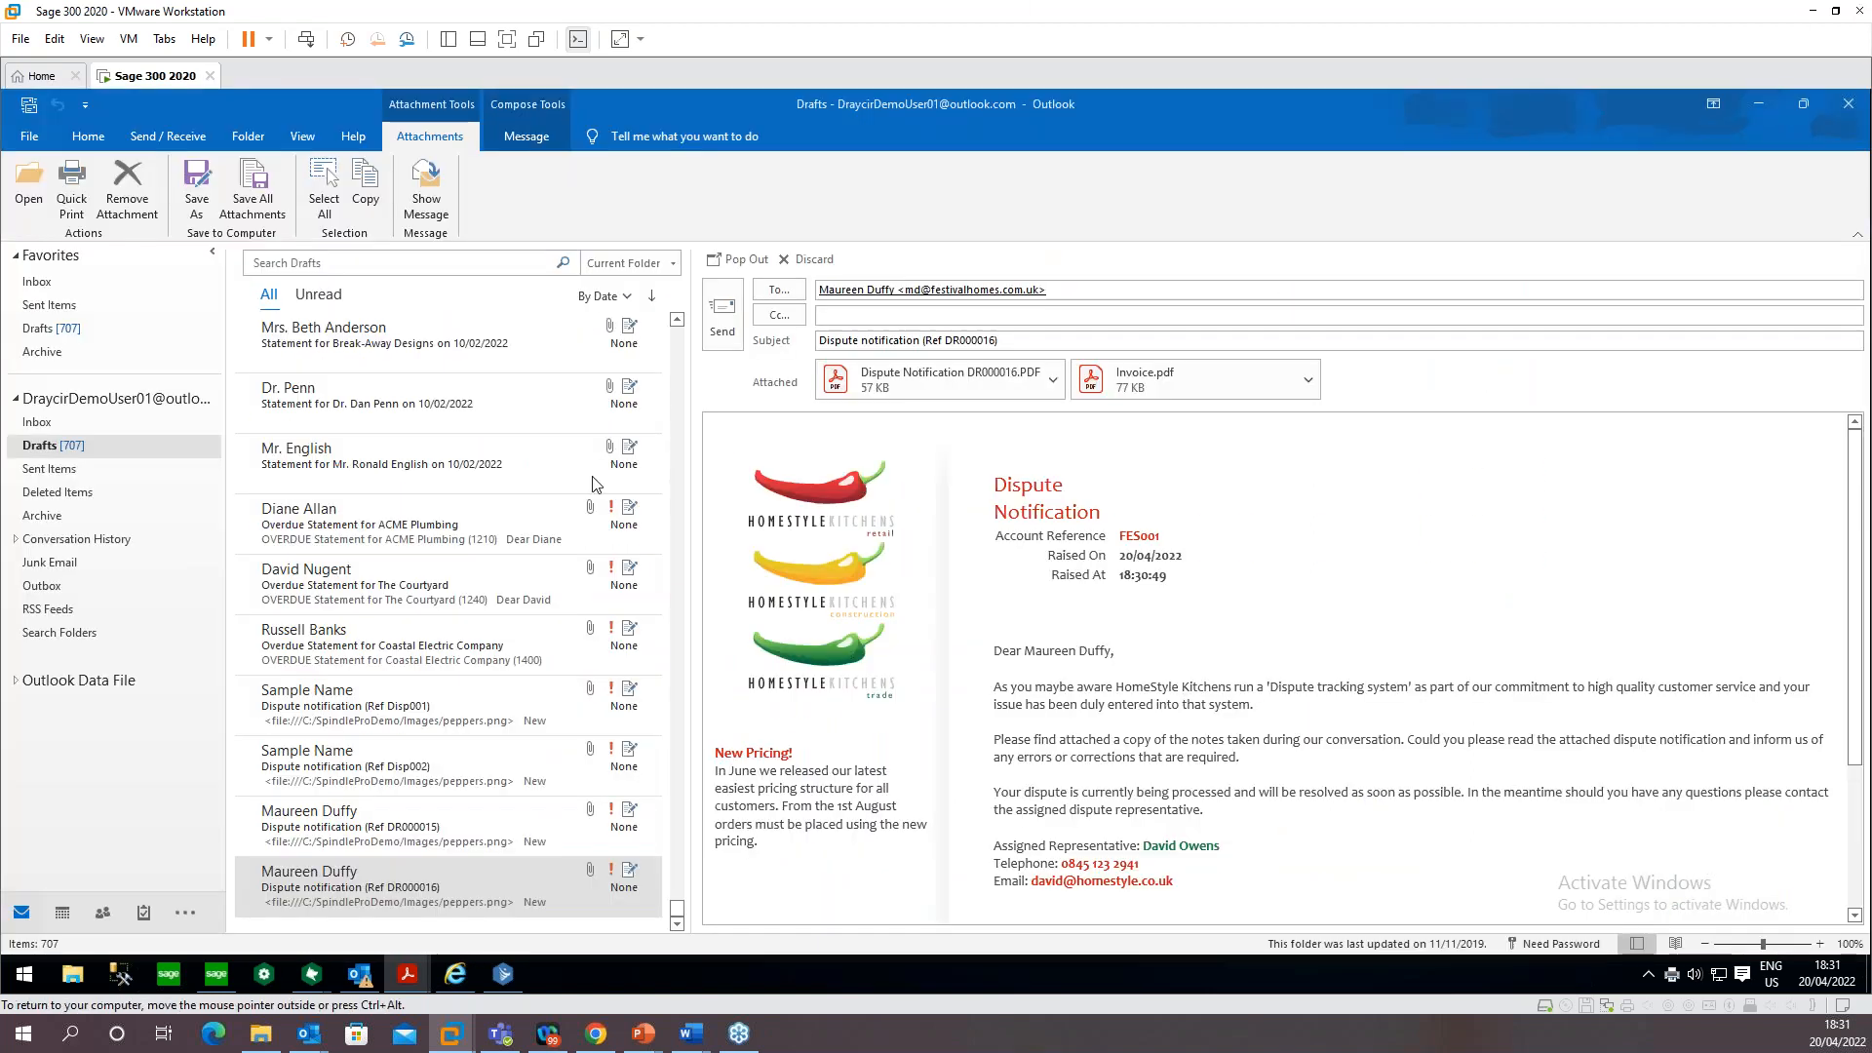
View the draft's attached Invoice.pdf down to its VAT analysis and Pay Now link, and return to the email
double_click(1145, 379)
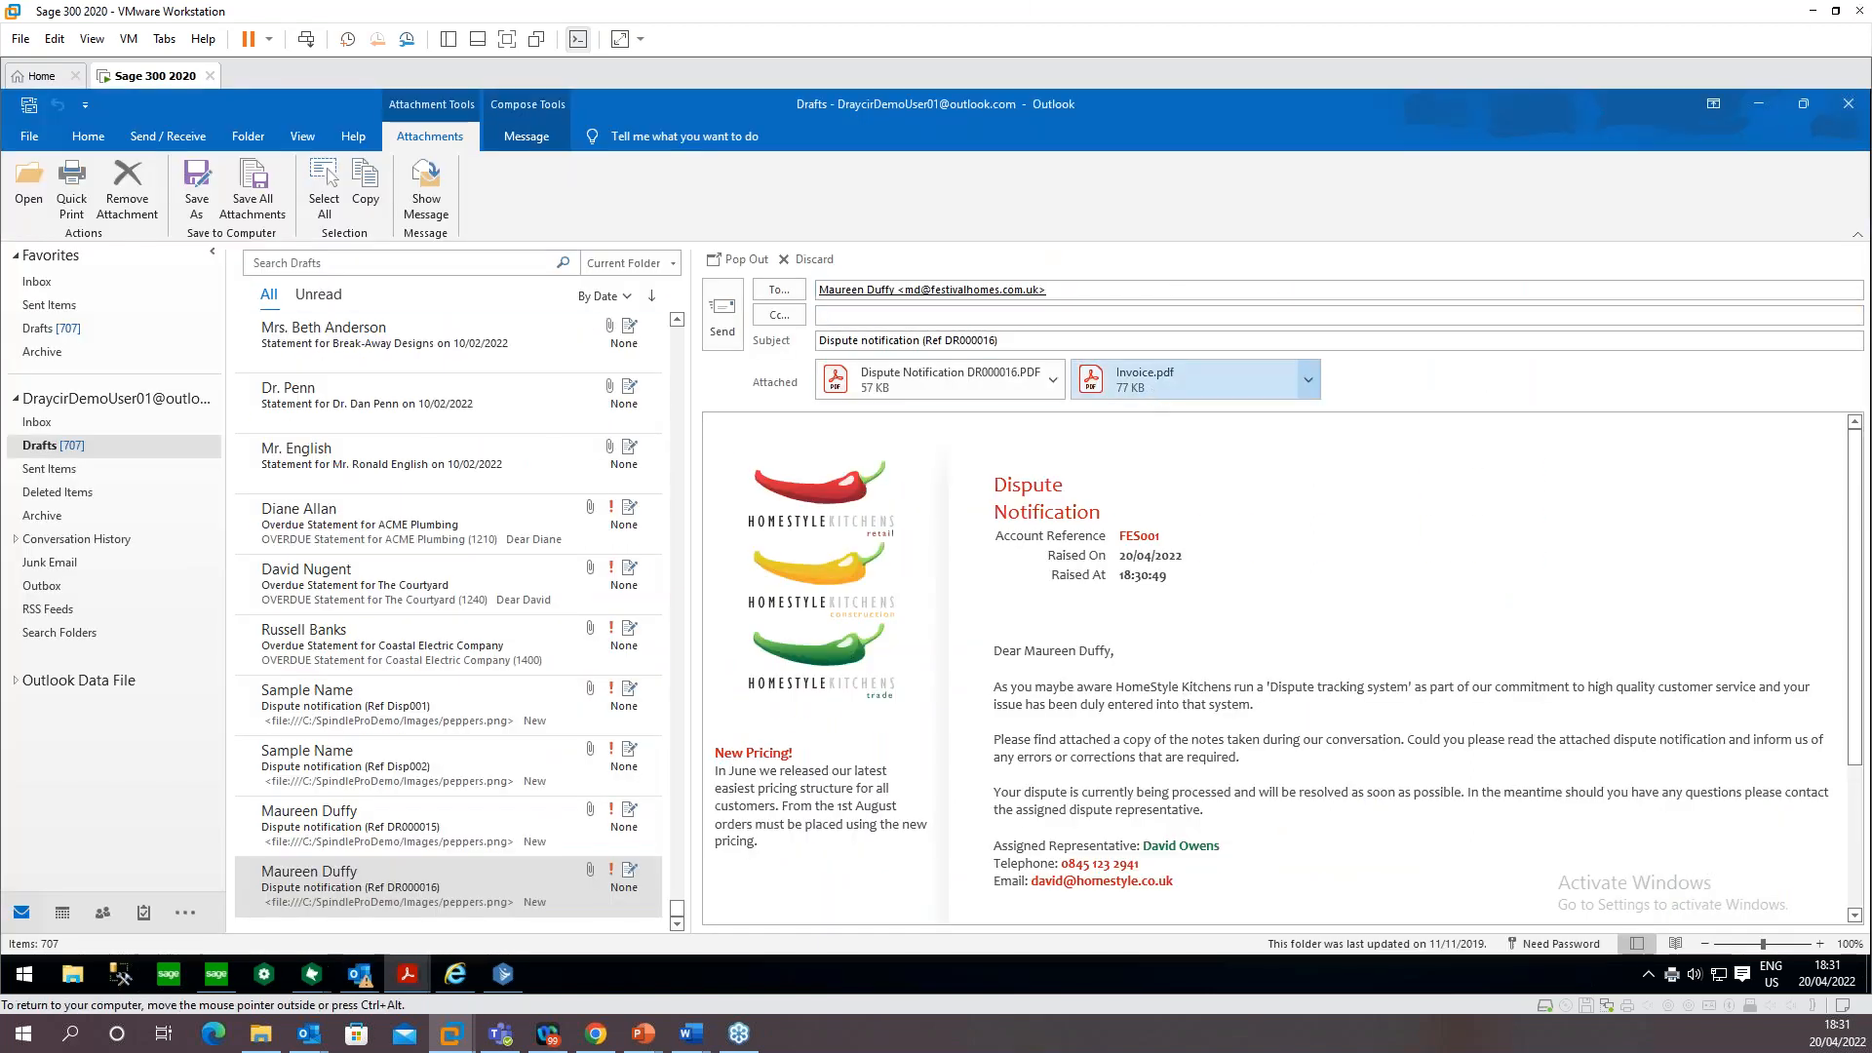
scroll(824, 506, "down", 1)
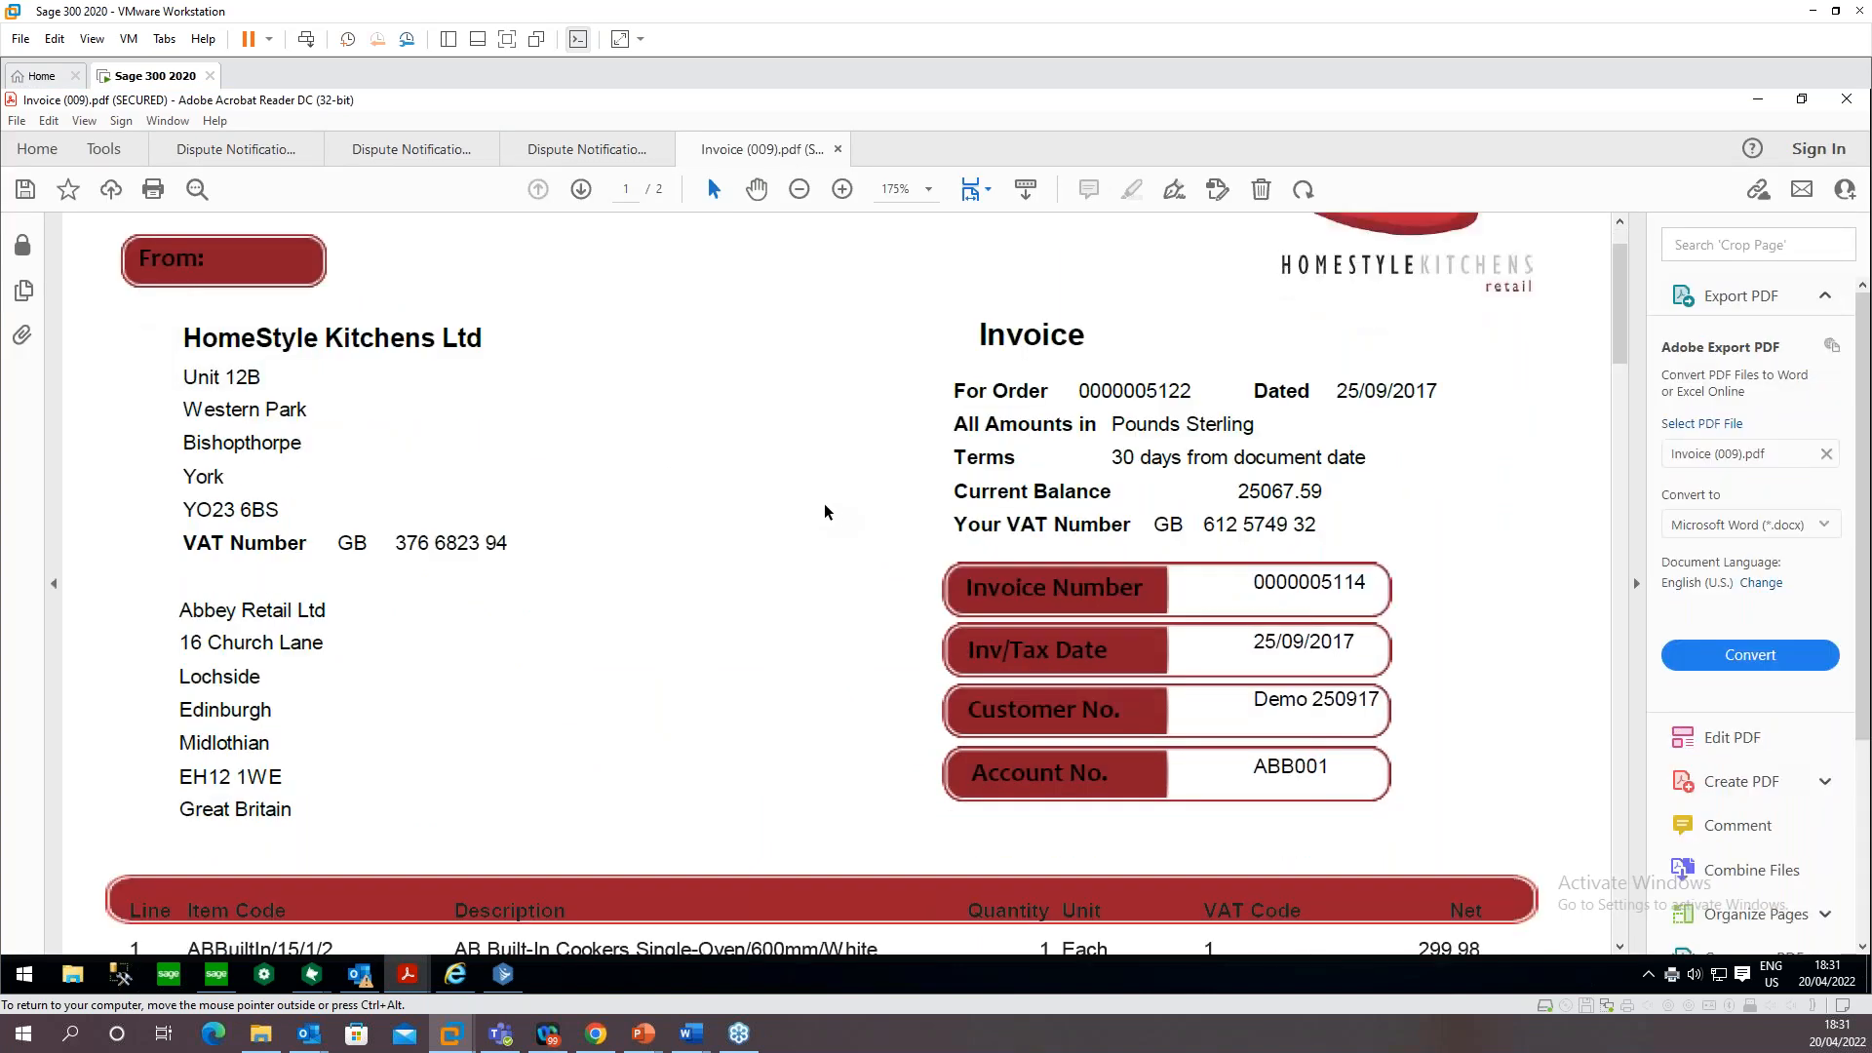
scroll(822, 503, "down", 5)
scroll(827, 510, "down", 9)
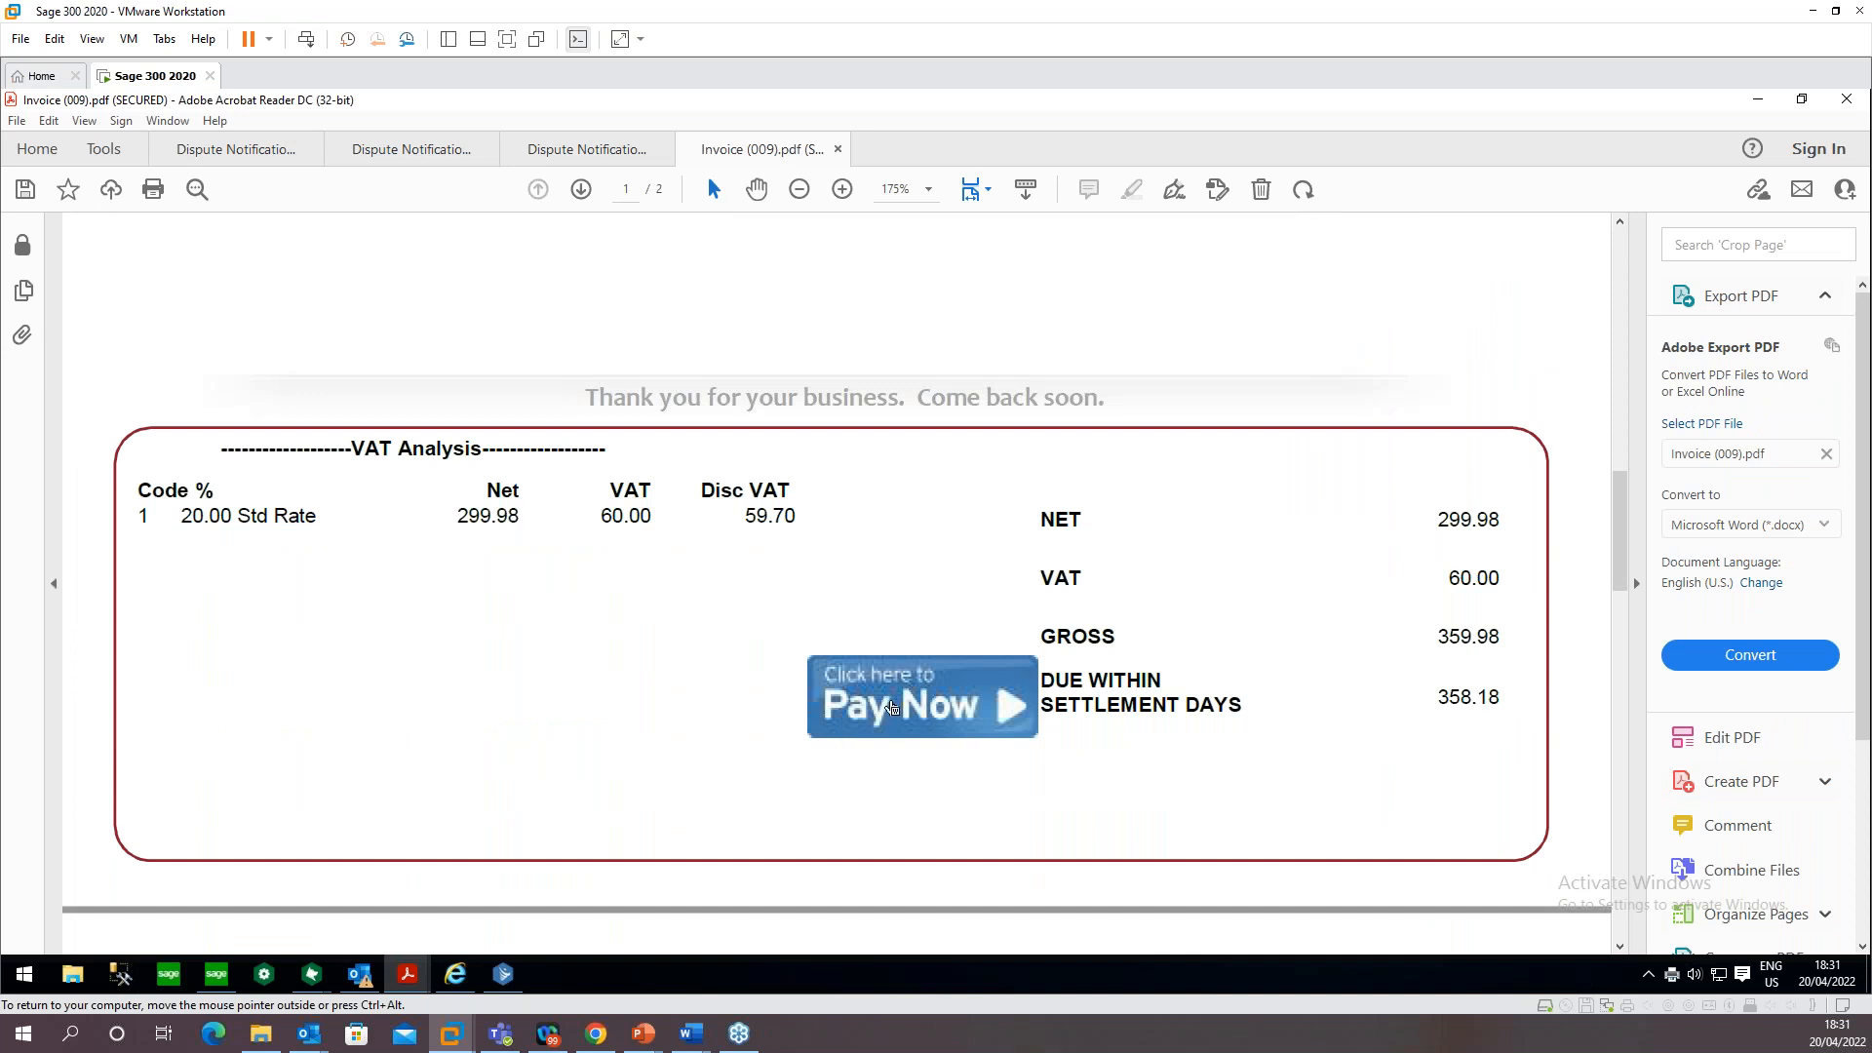
mouse_move(927, 702)
scroll(927, 603, "down", 1)
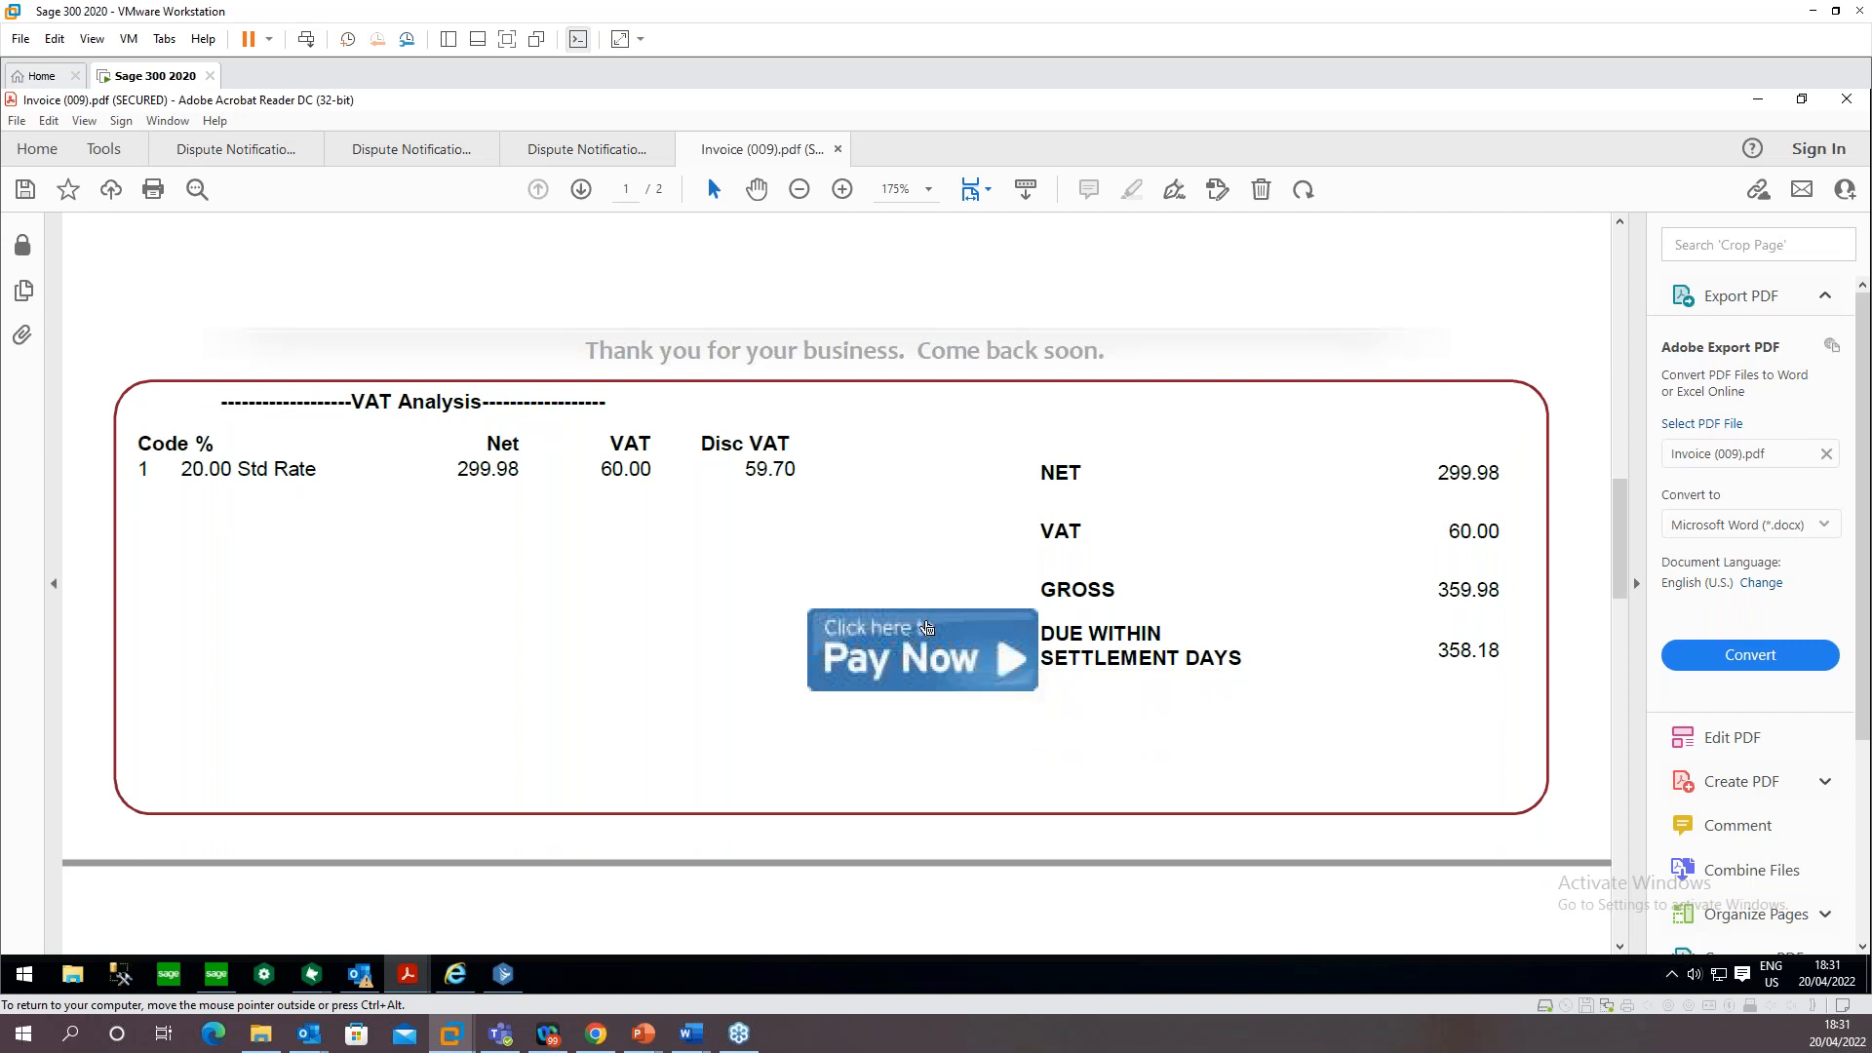
mouse_move(927, 629)
left_click(1763, 102)
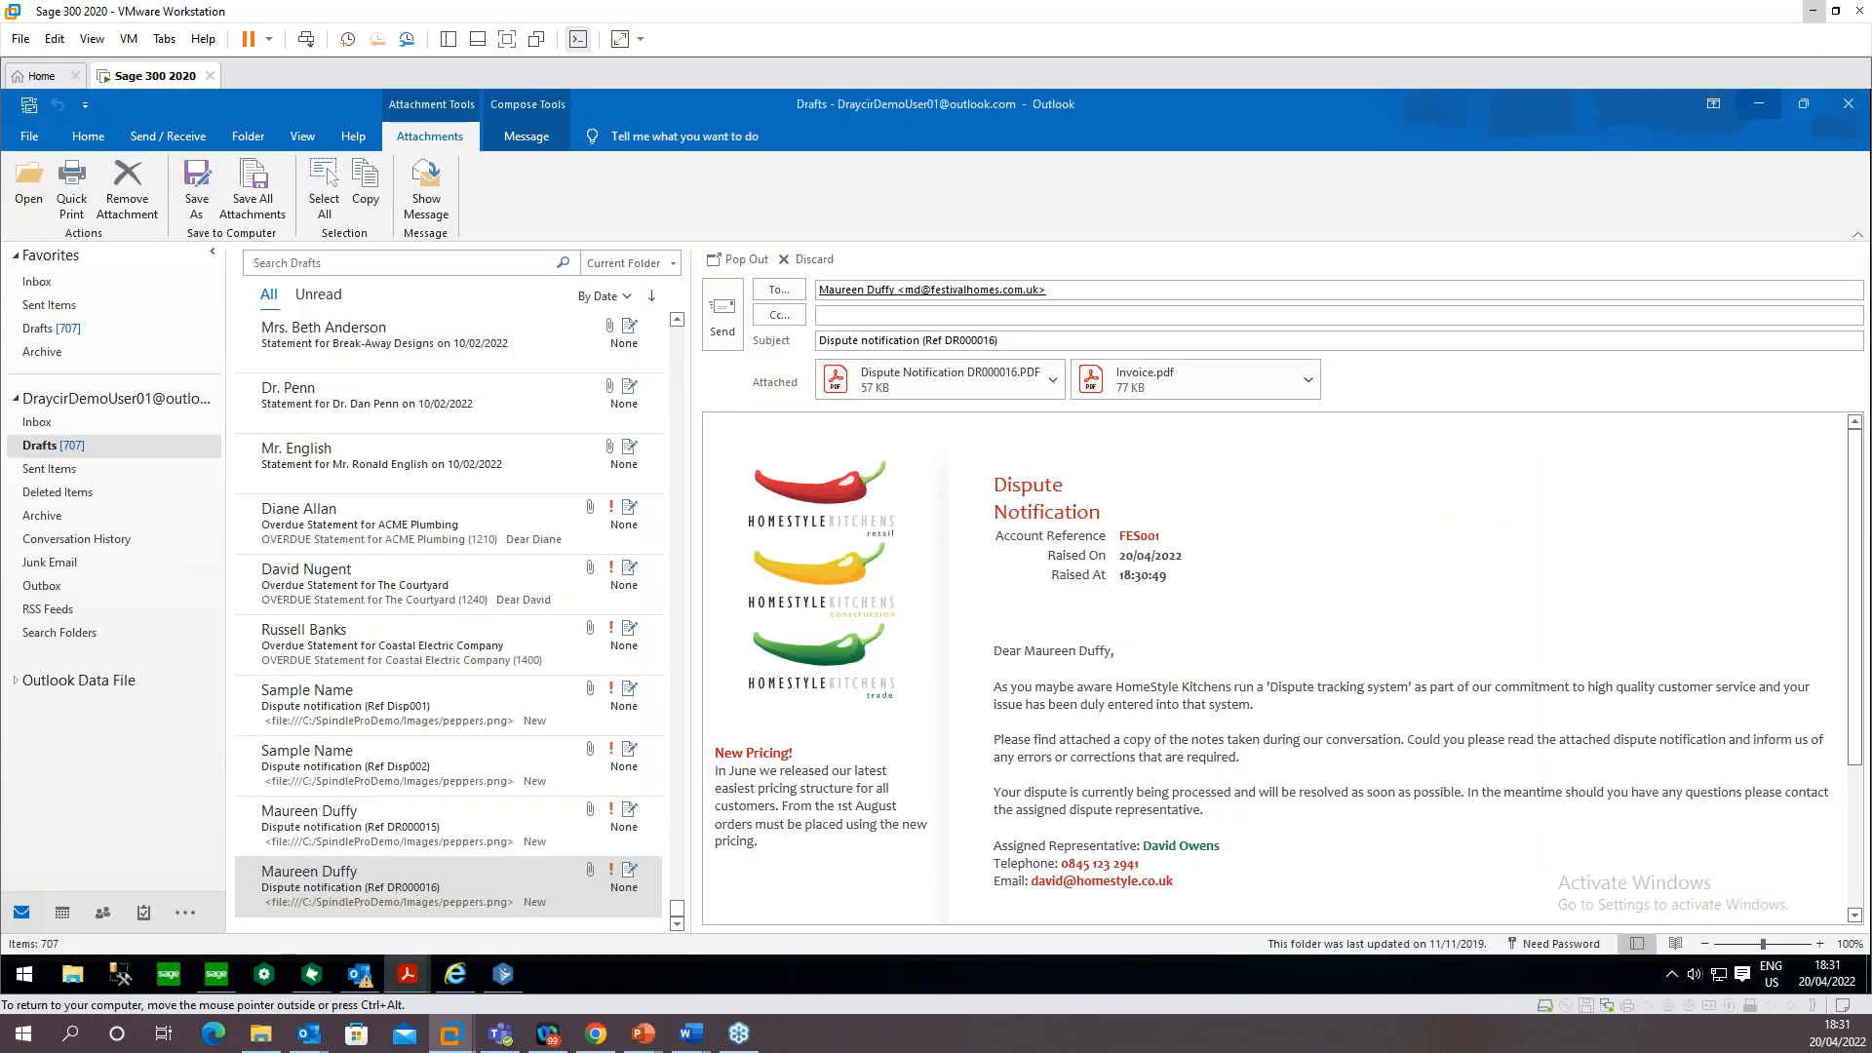
Switch back to Credit Hound and close the dispute letter previews
left_click(1769, 102)
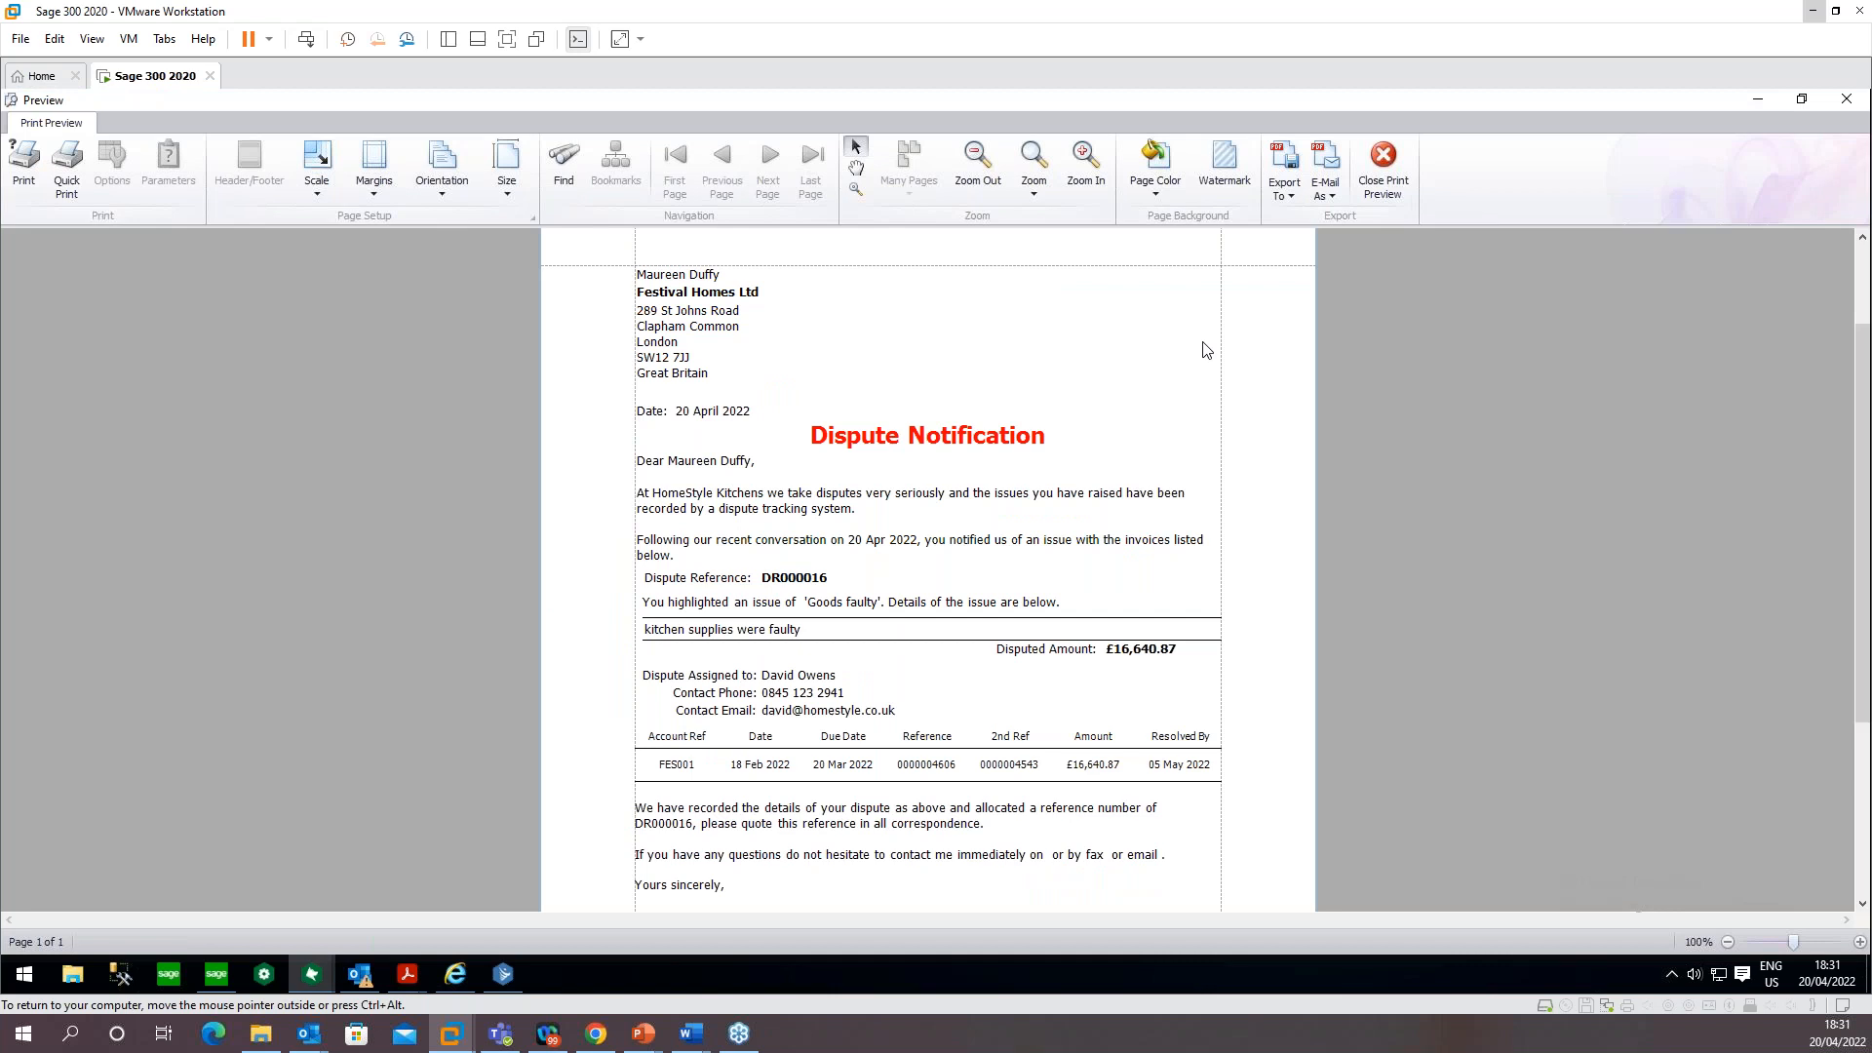
left_click(1382, 165)
left_click(1389, 163)
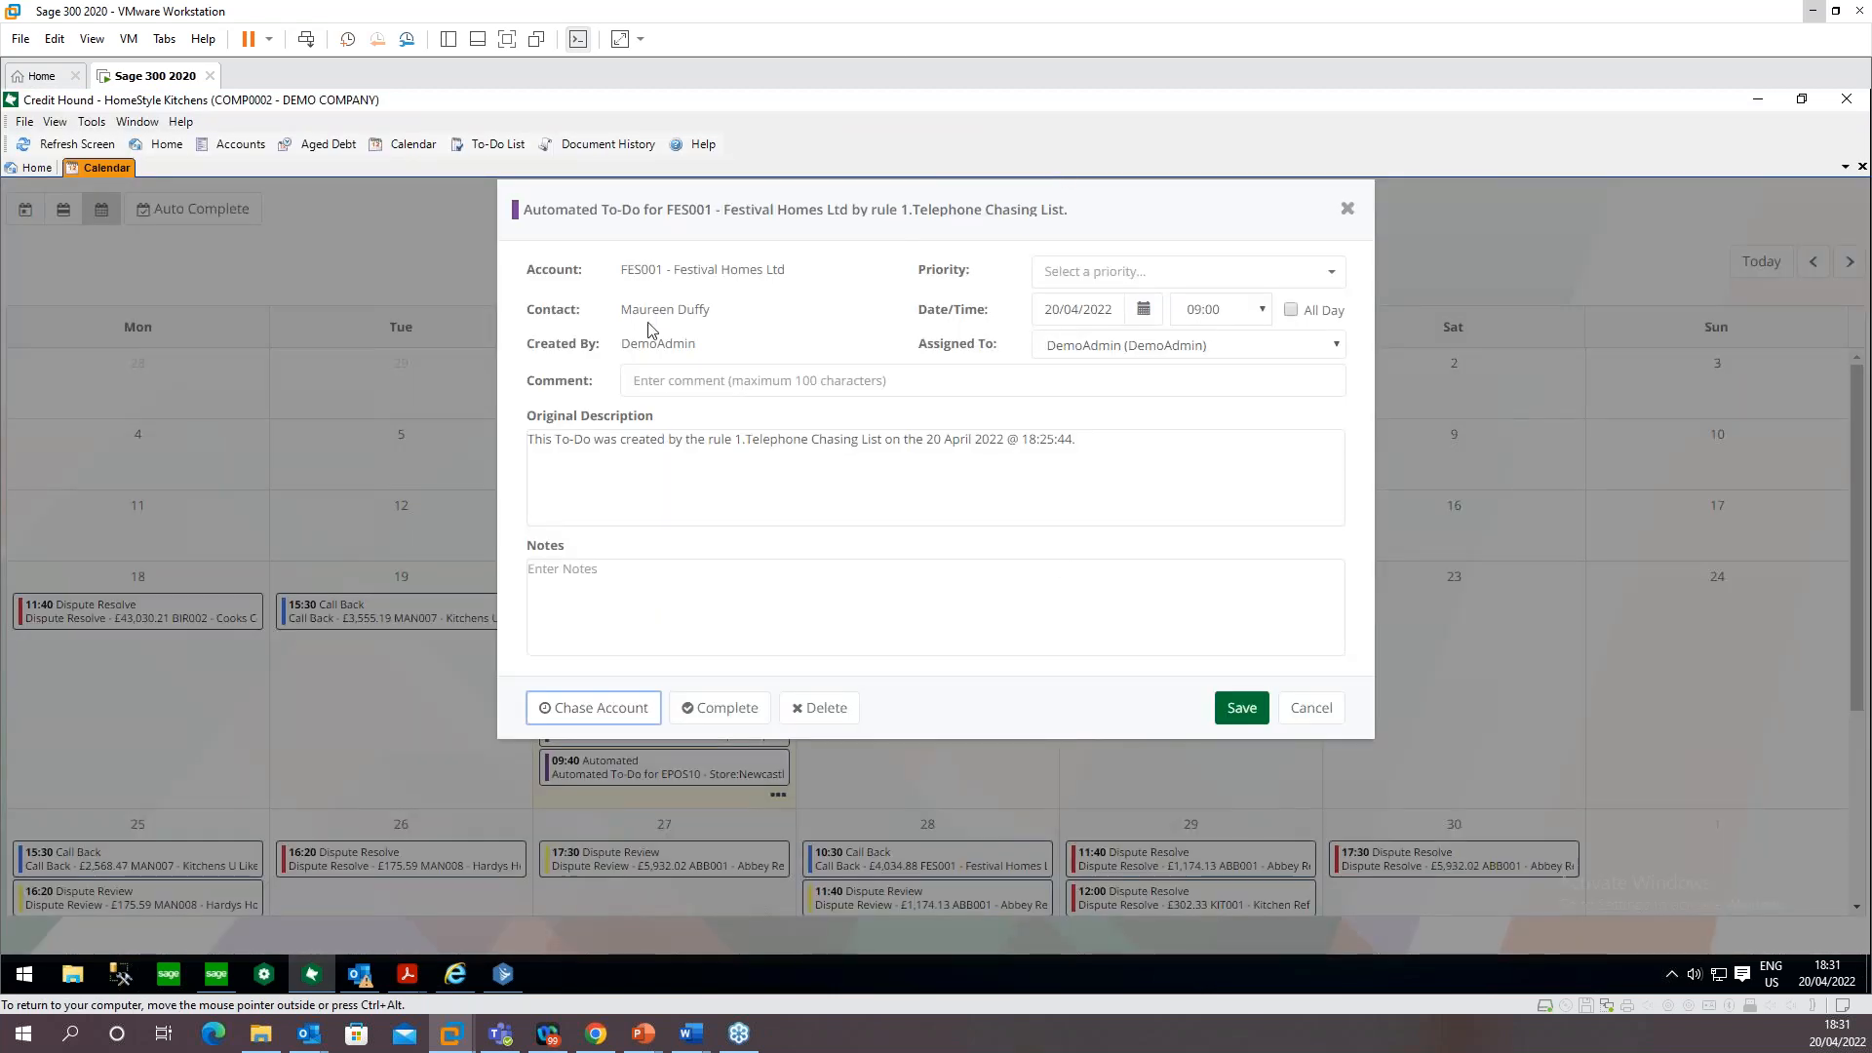
Mark Festival Homes Ltd's automated 09:00 to-do on 20 April as complete
left_click(744, 715)
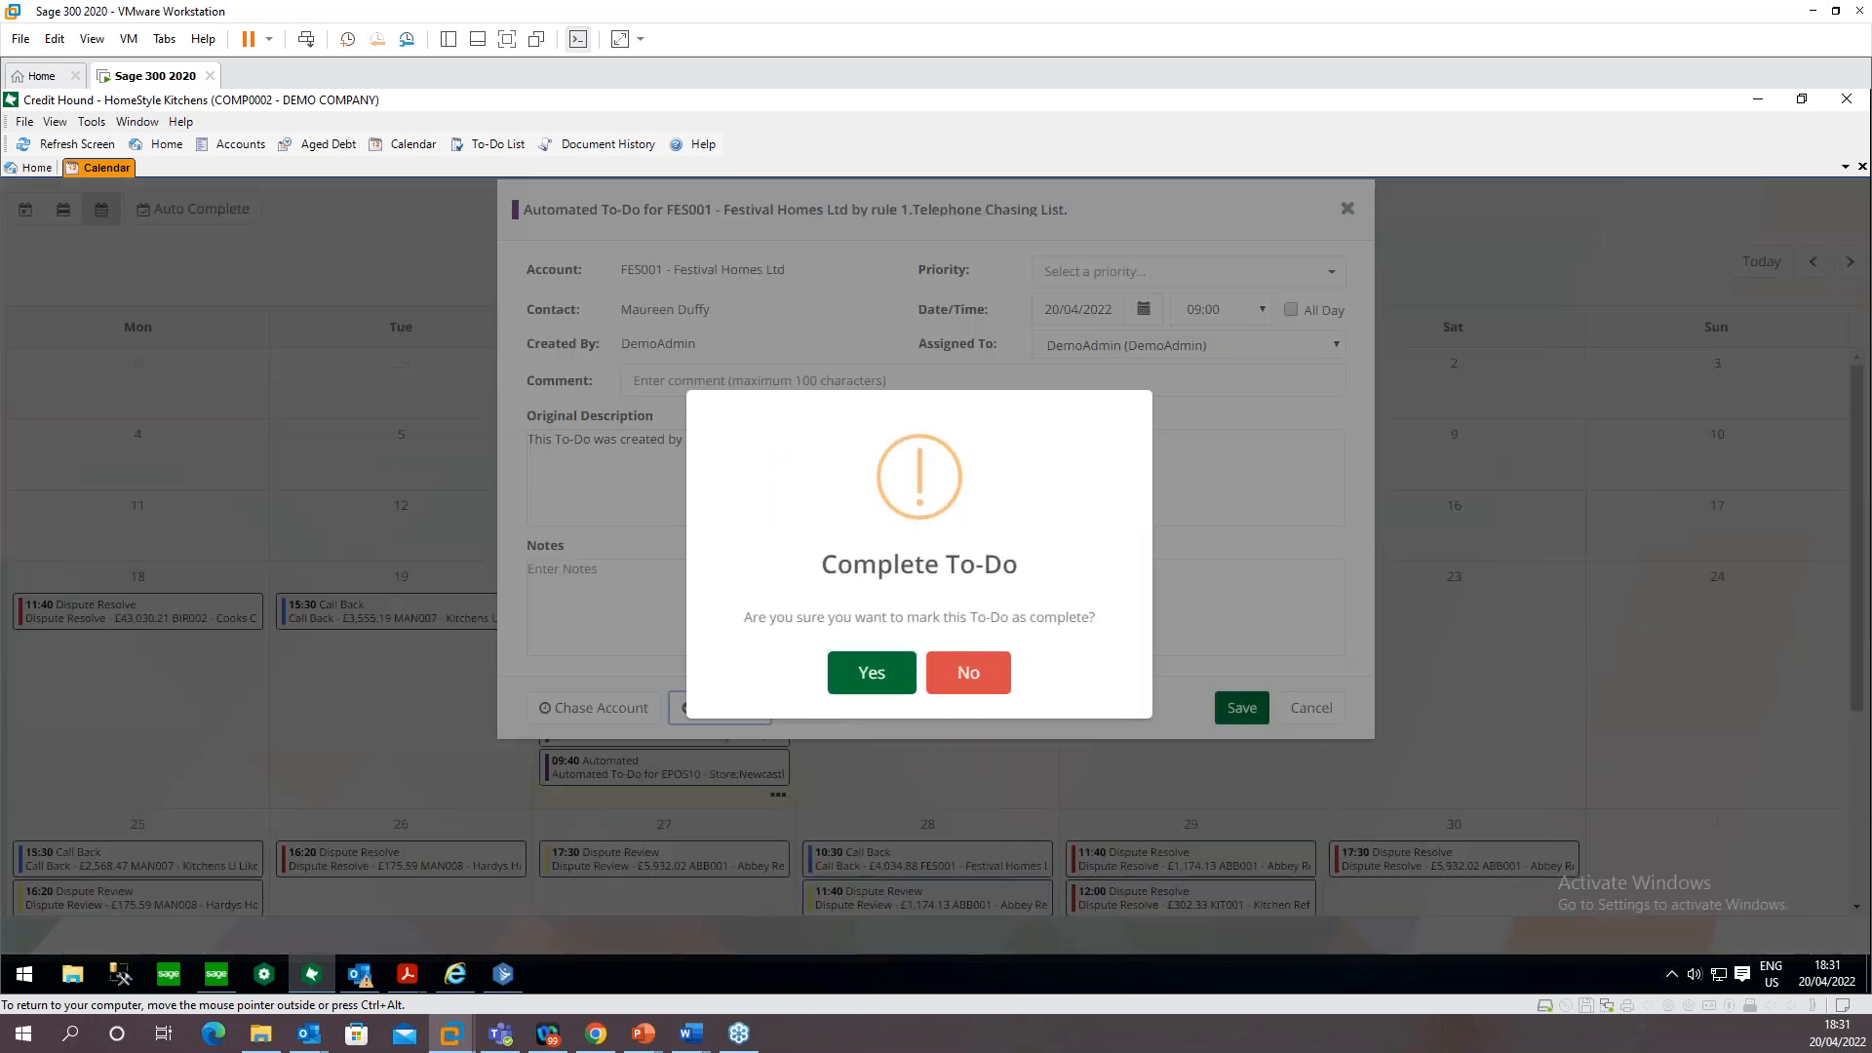
left_click(872, 672)
left_click(1311, 758)
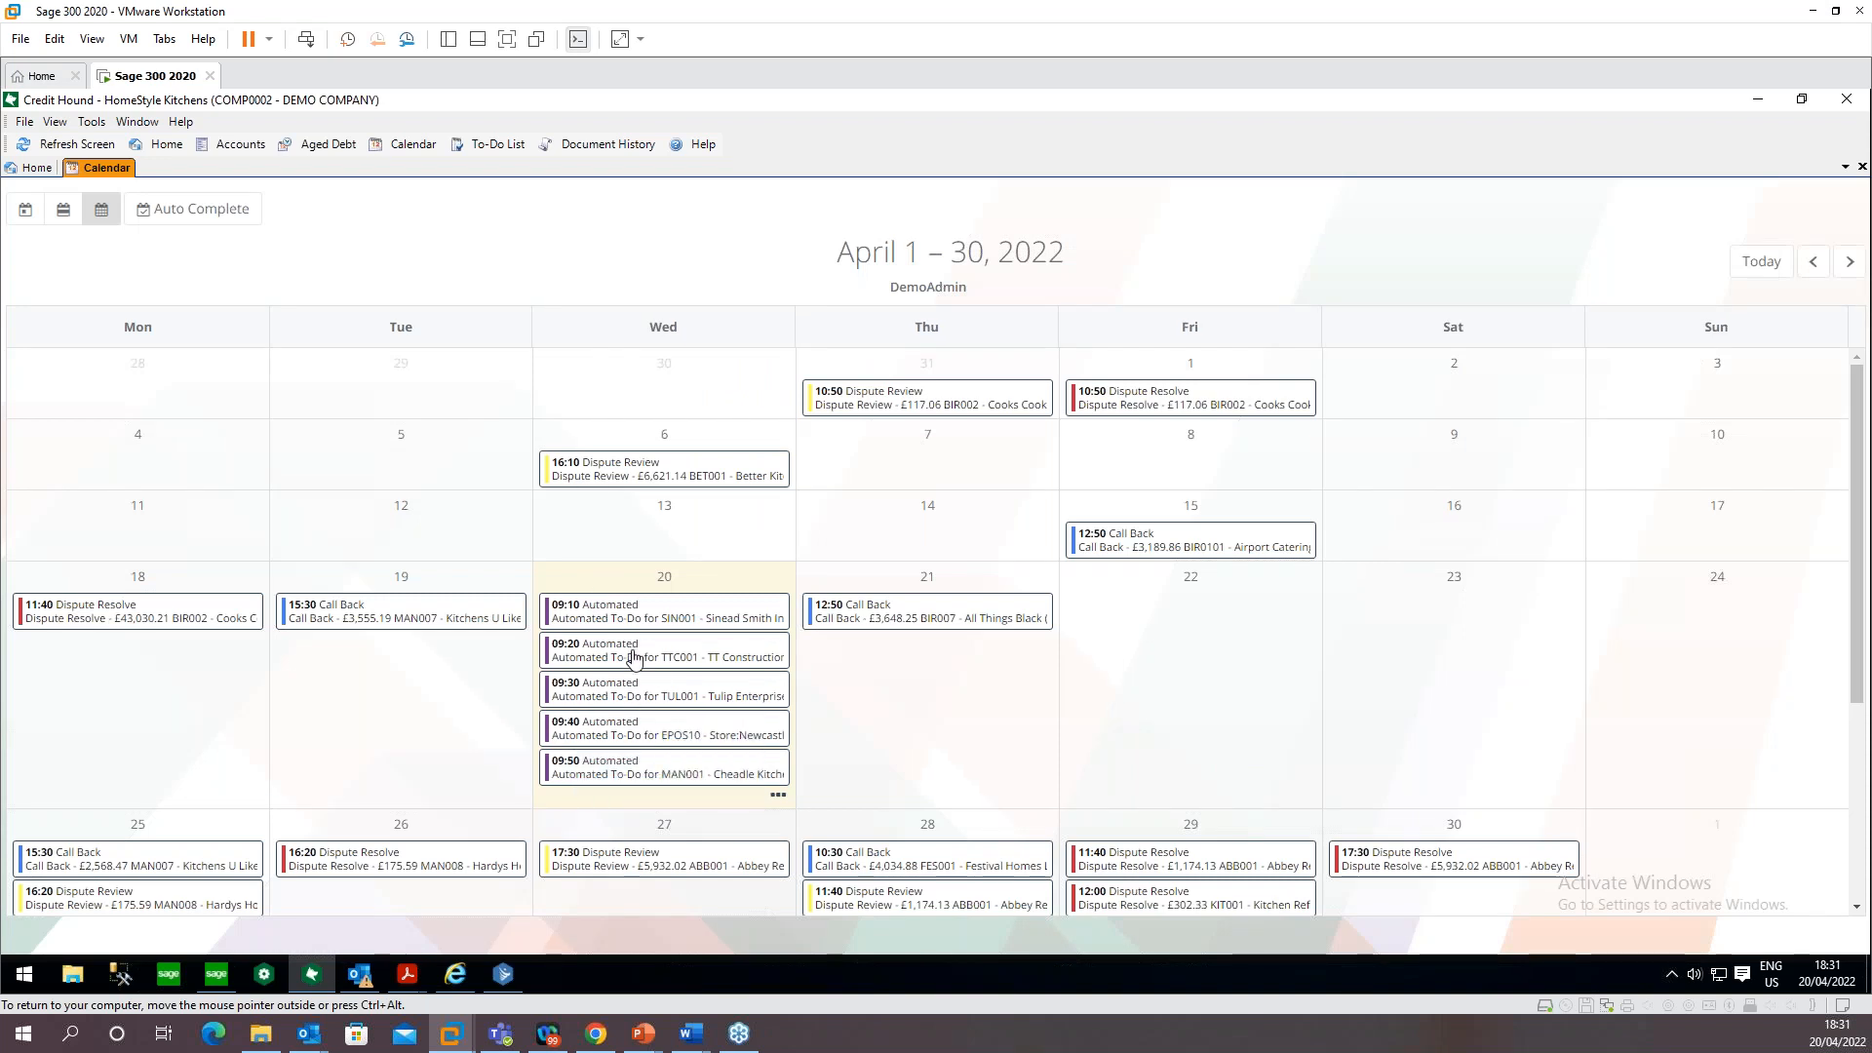
Browse the available reports and run the User Activity report for all users with this week as the activity period
mouse_move(632, 656)
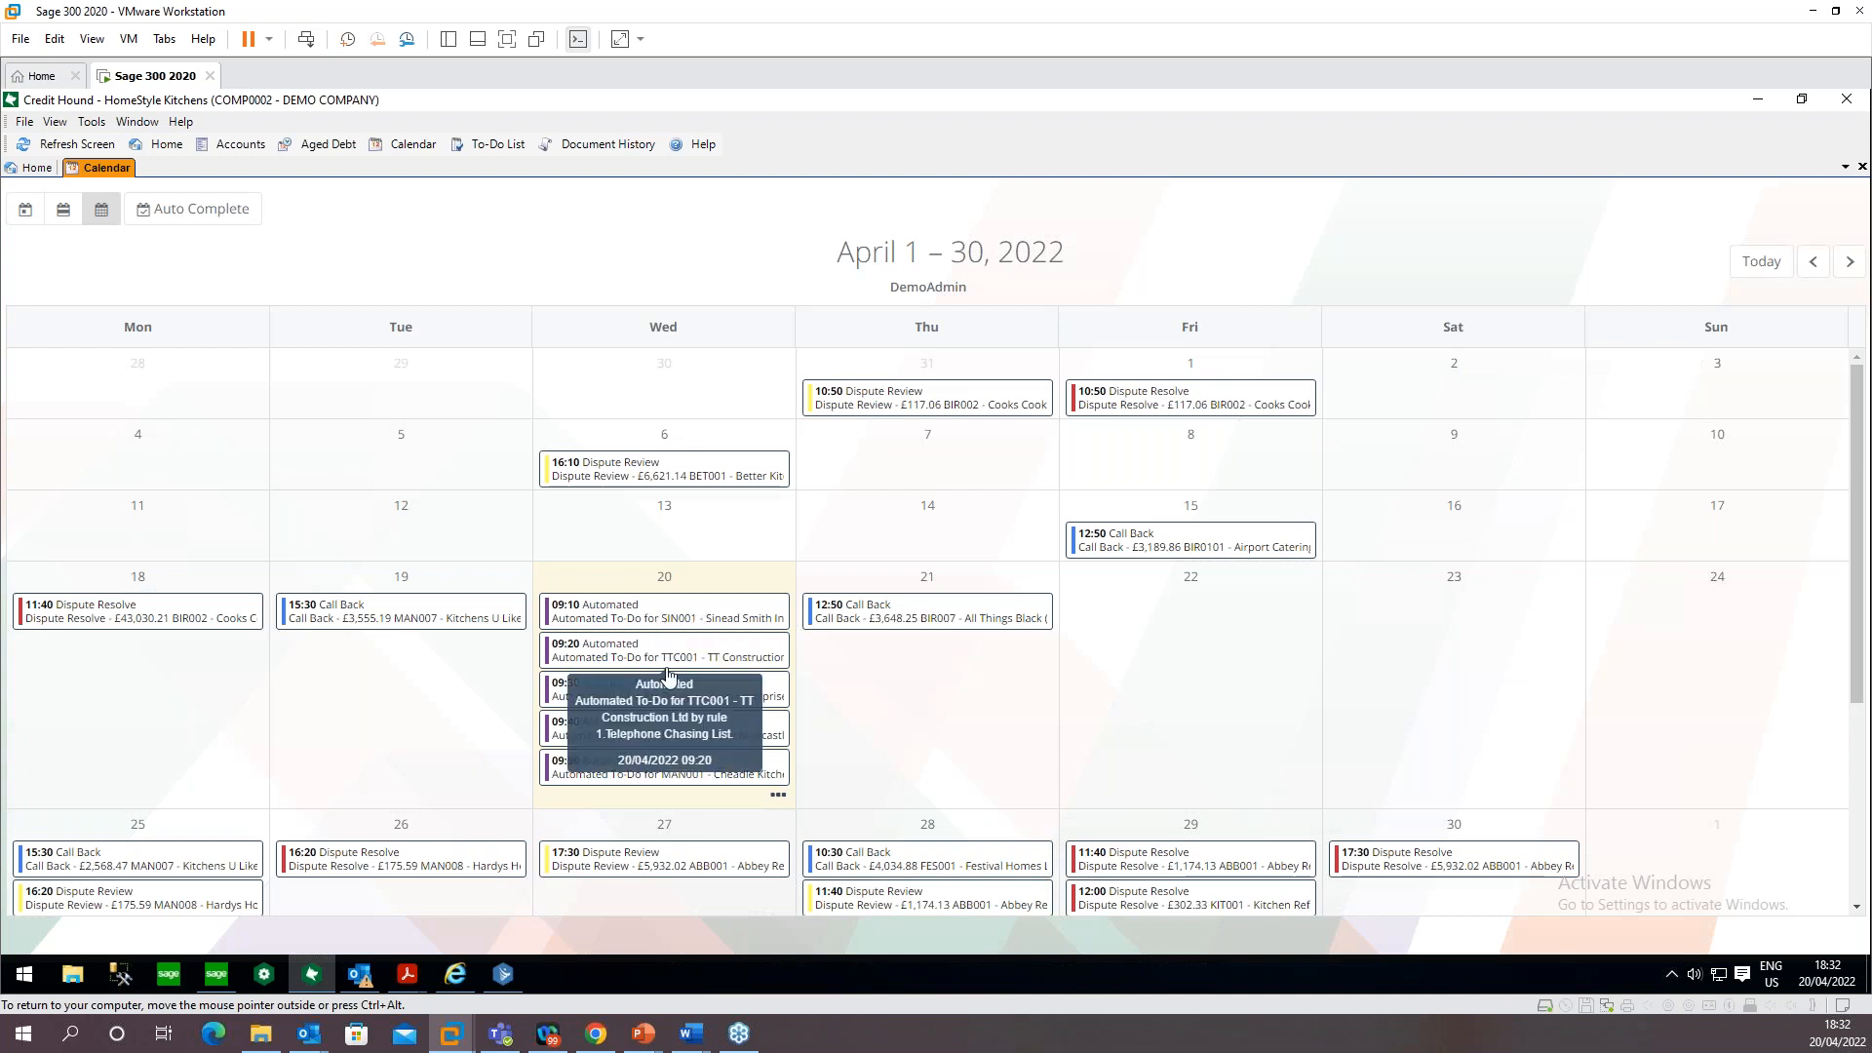
left_click(105, 124)
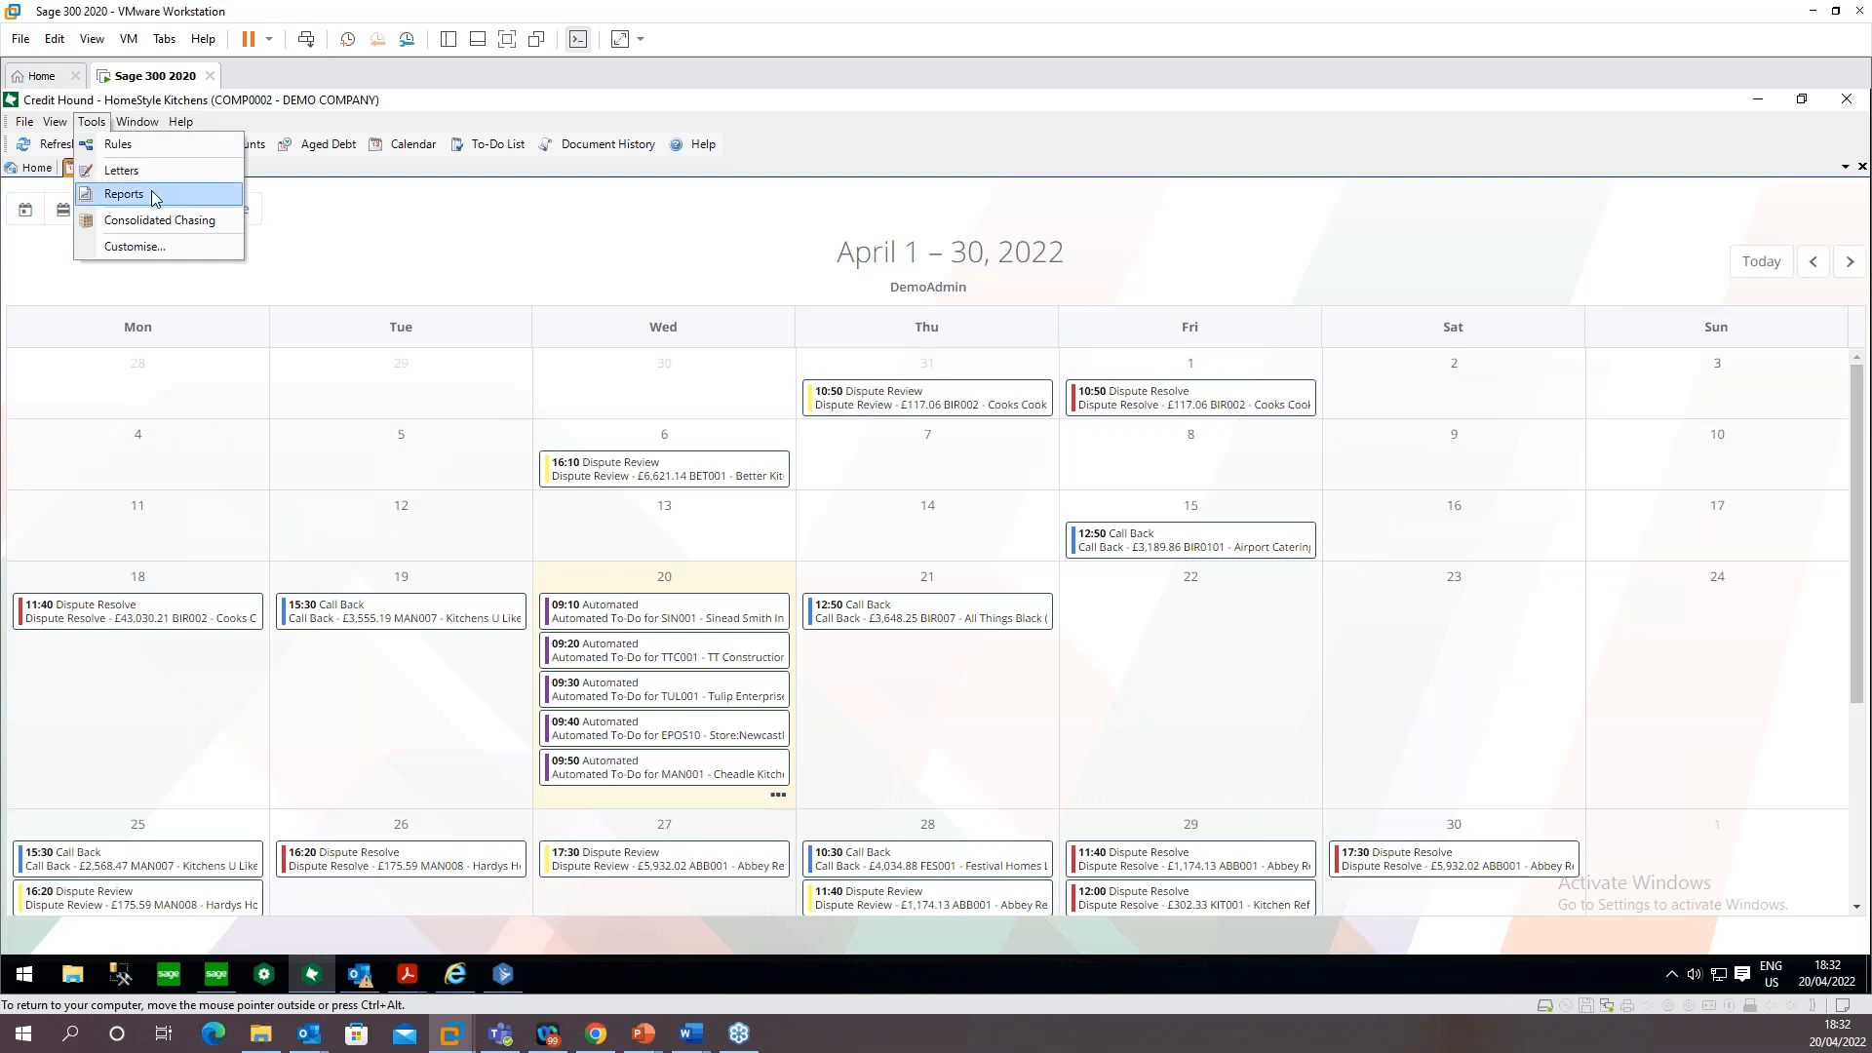
left_click(151, 193)
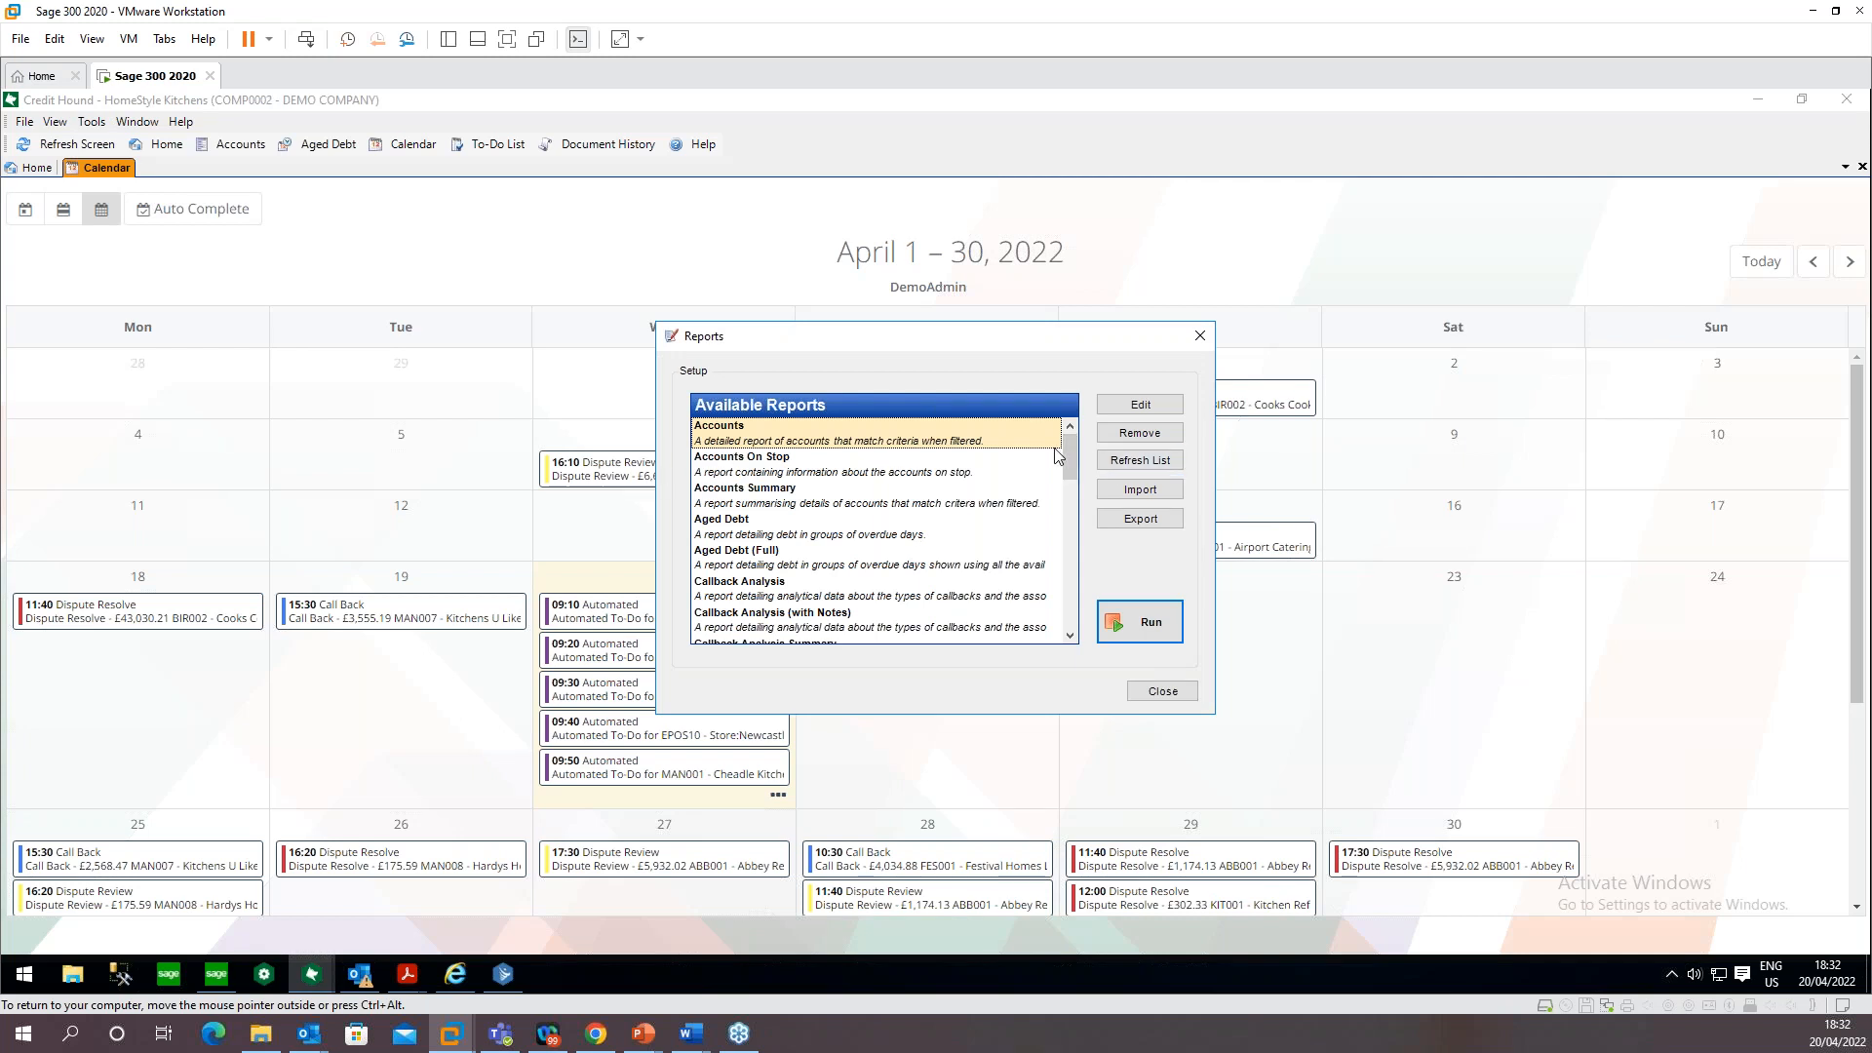
scroll(753, 495, "down", 2)
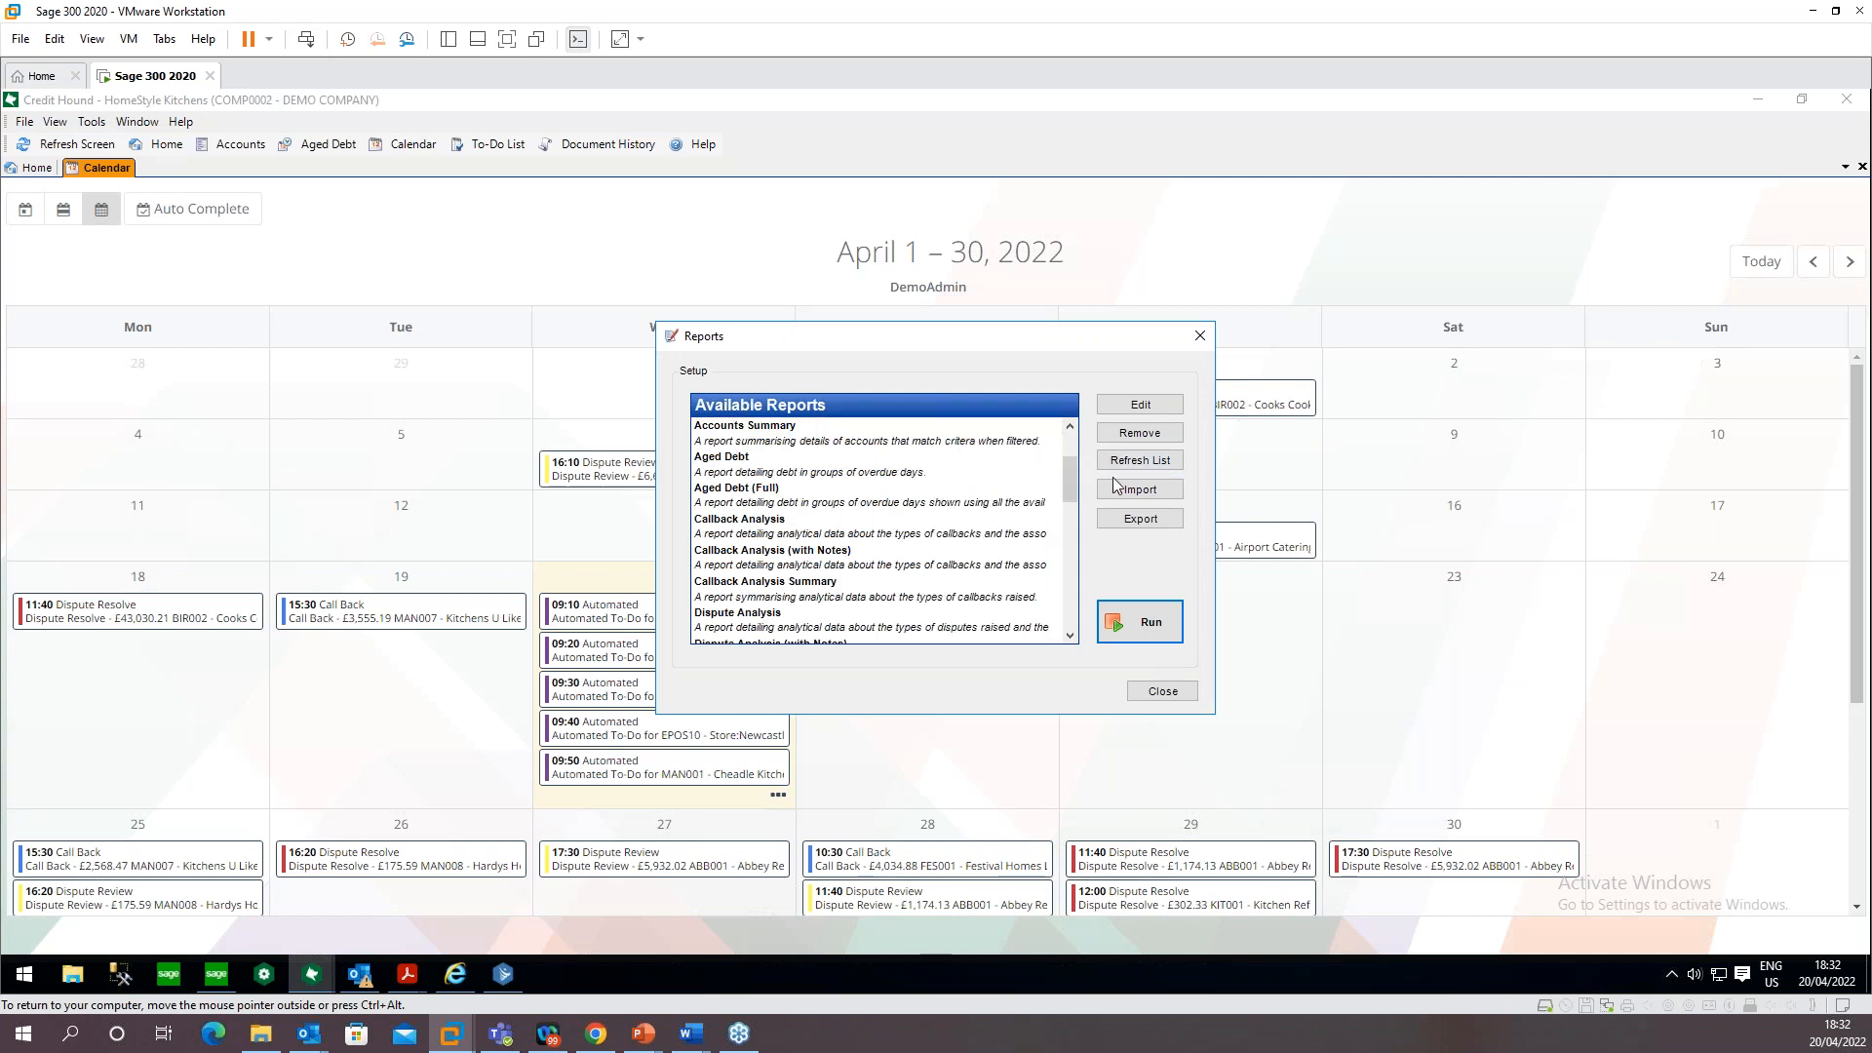
scroll(989, 503, "up", 2)
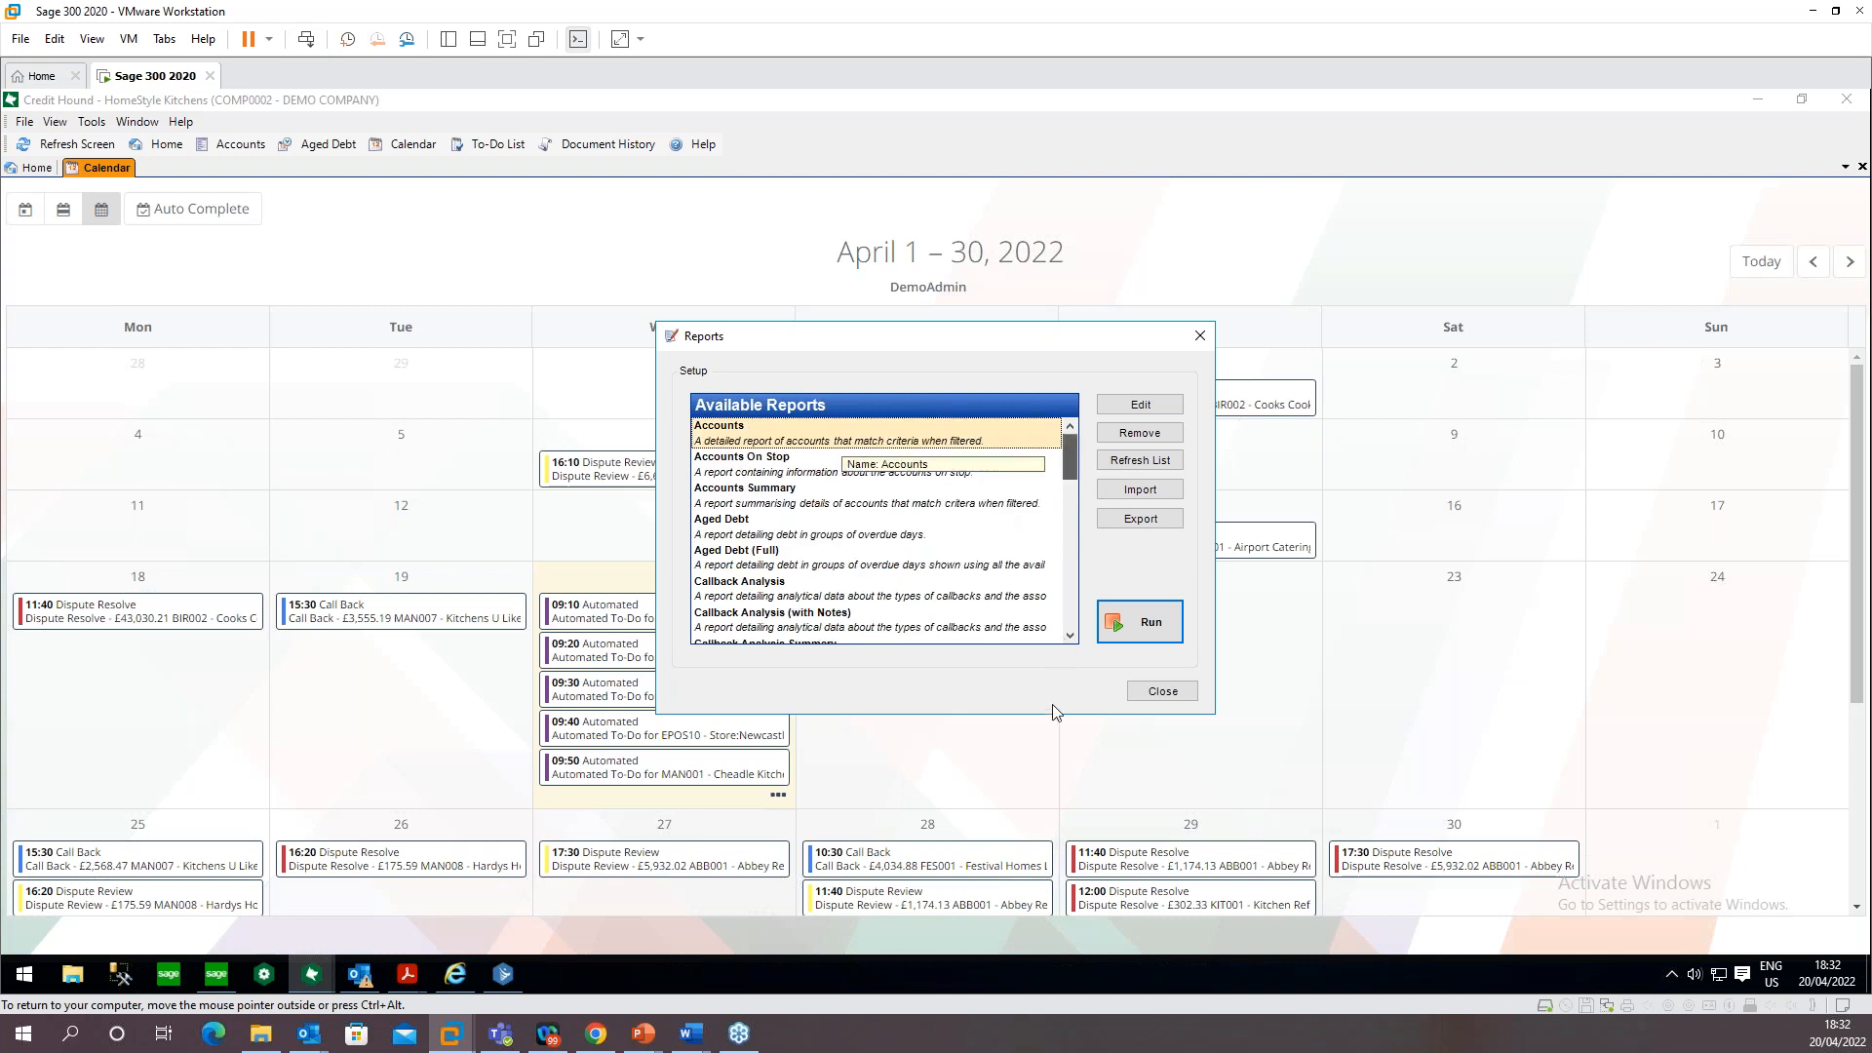
scroll(960, 629, "down", 10)
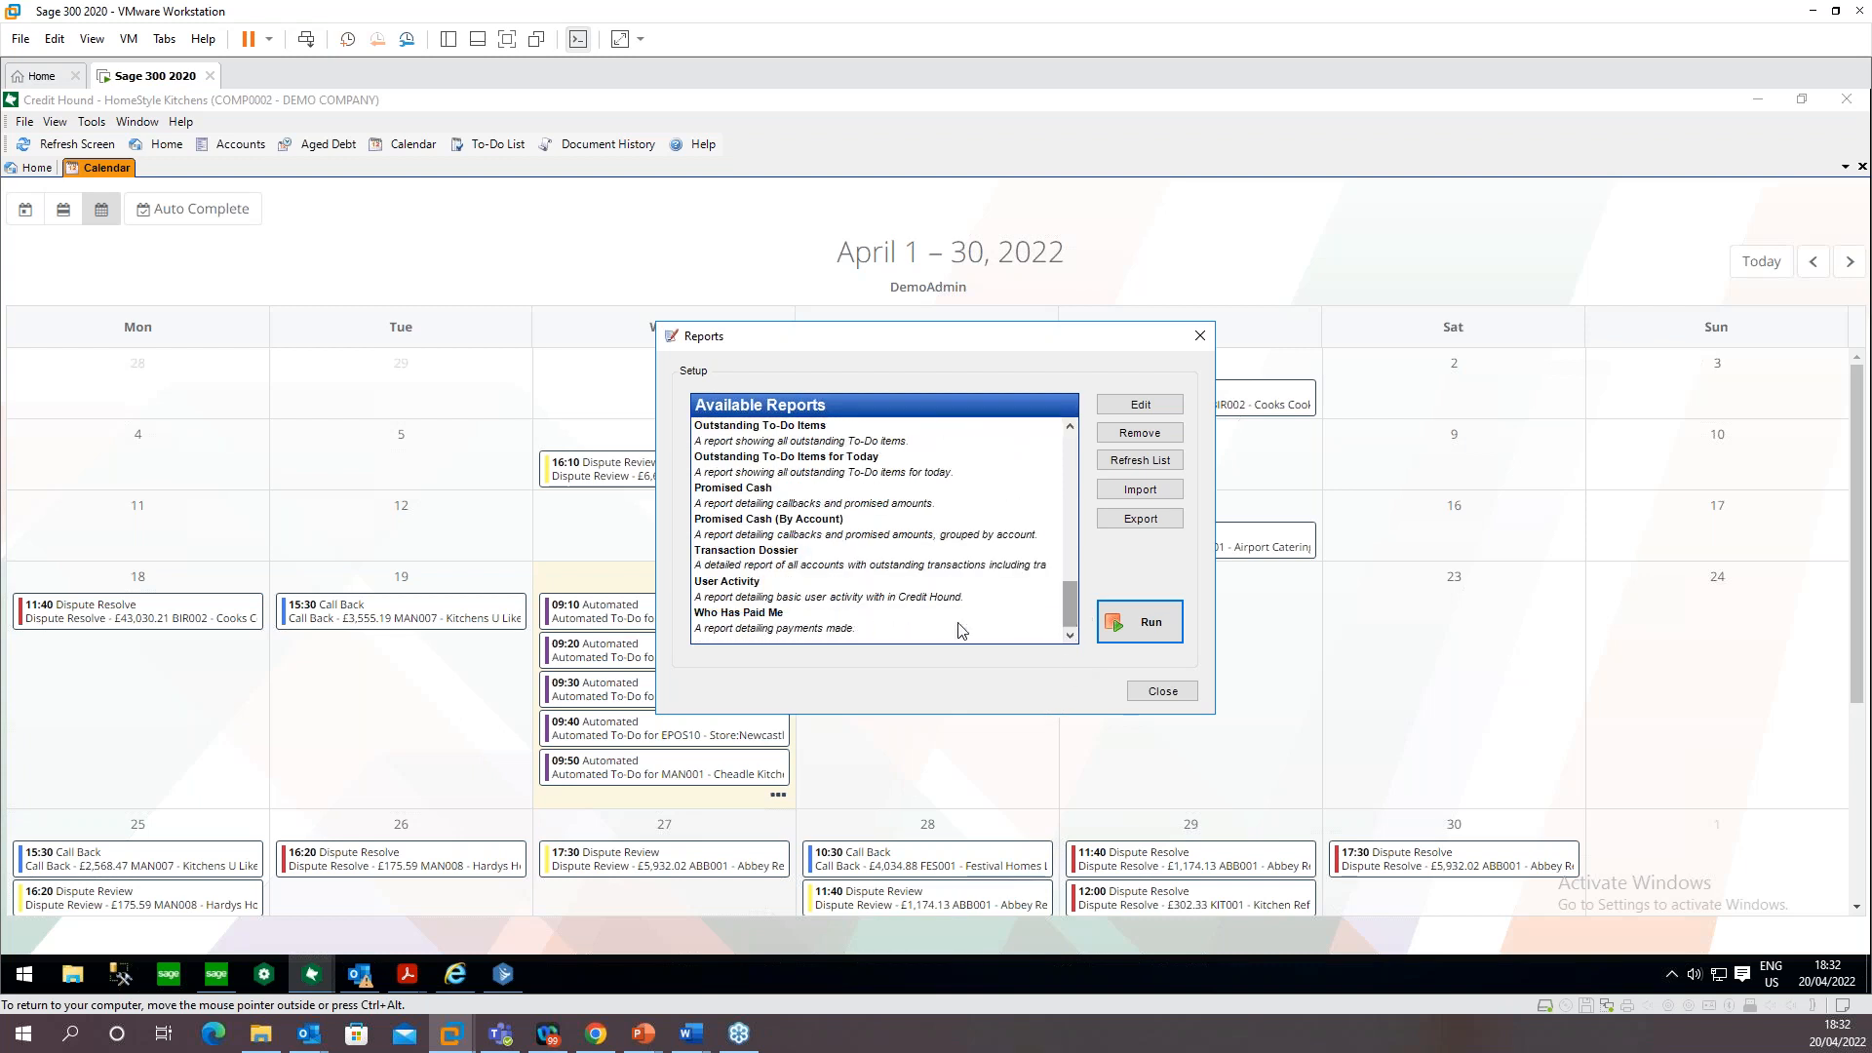
left_click(766, 583)
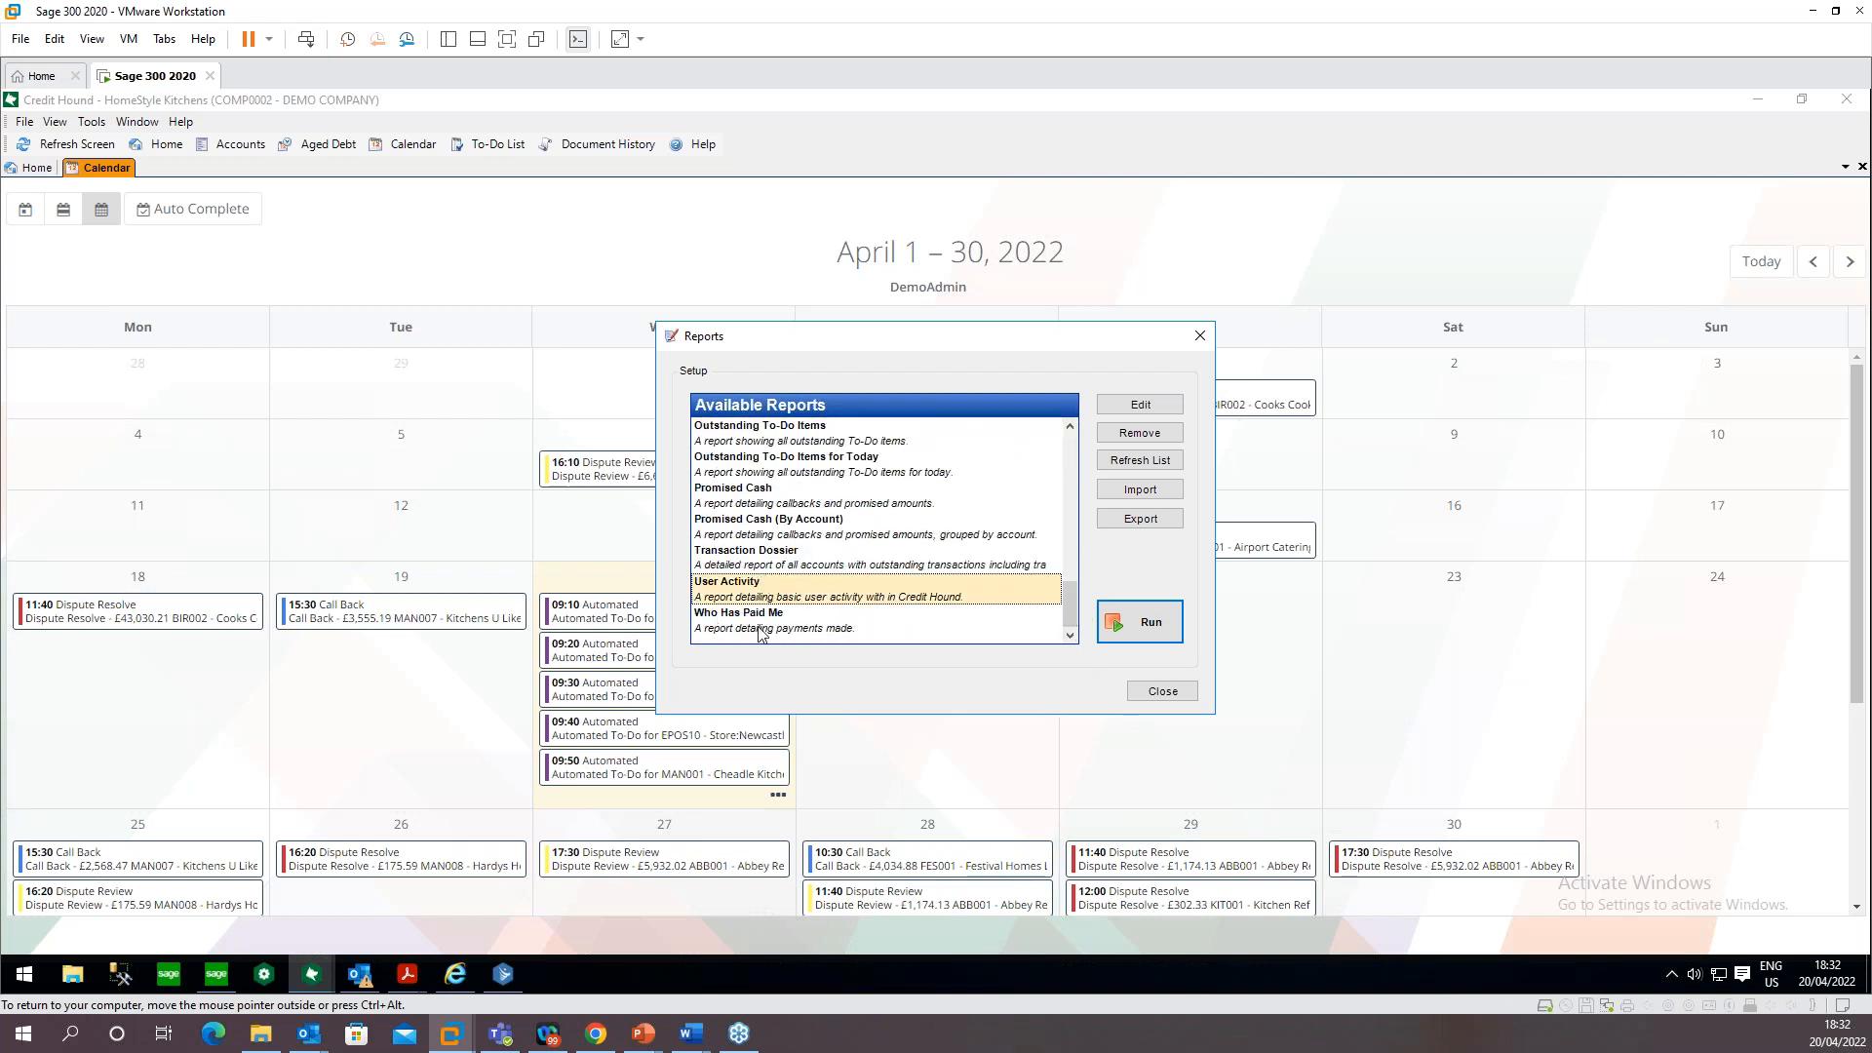
left_click(1113, 622)
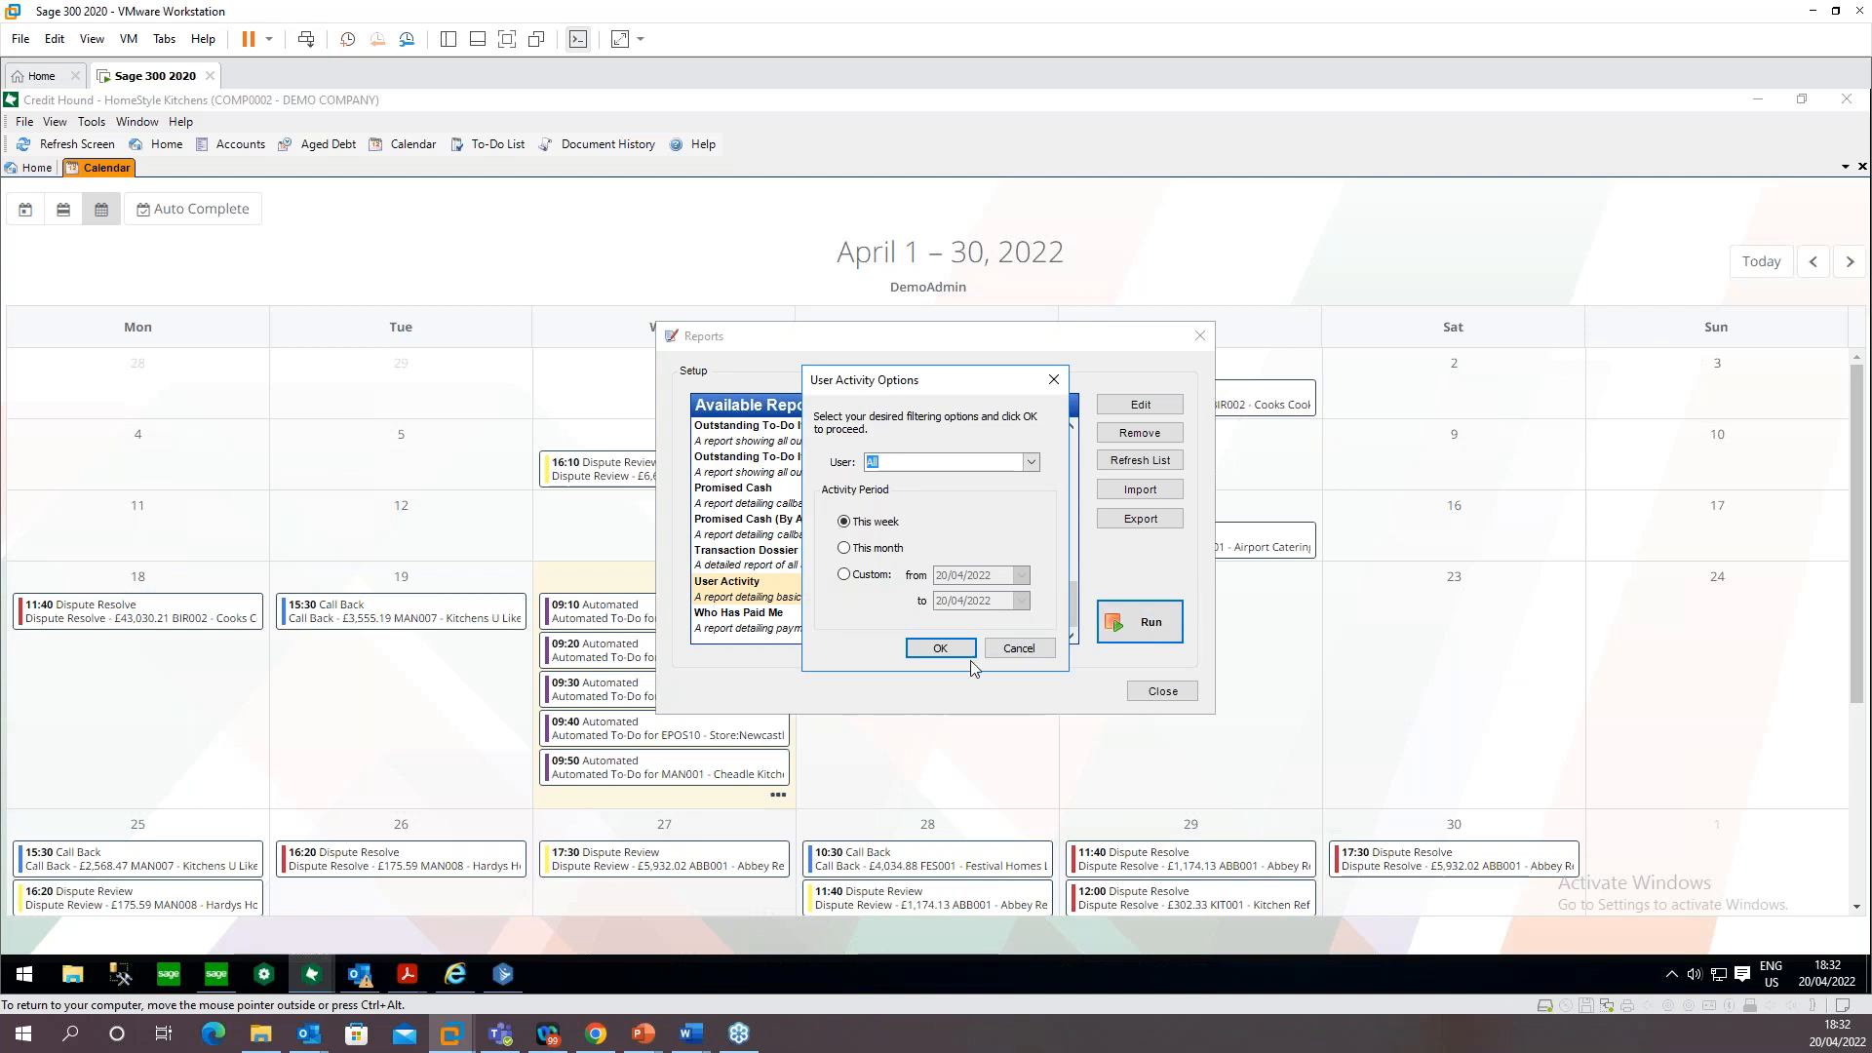
left_click(938, 647)
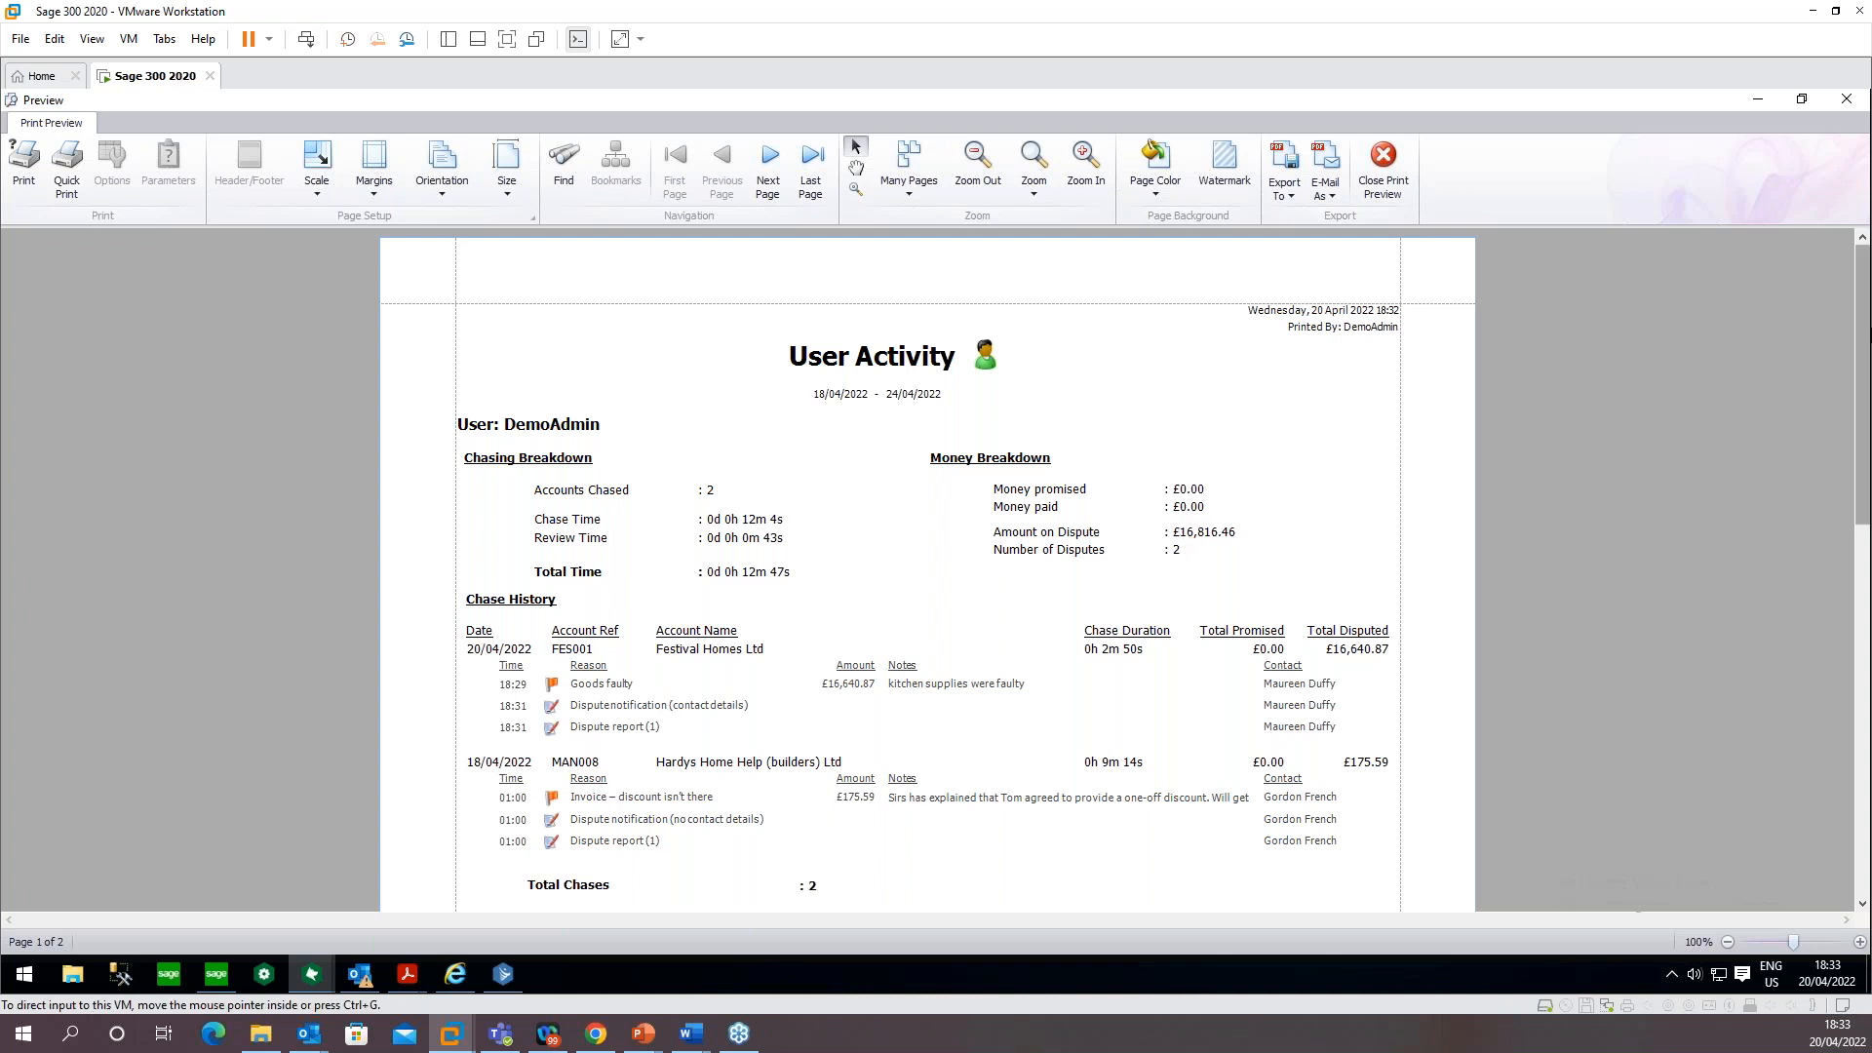
Review the User Activity report's chasing breakdown, money breakdown and chase history, and close the print preview
scroll(970, 605, "down", 3)
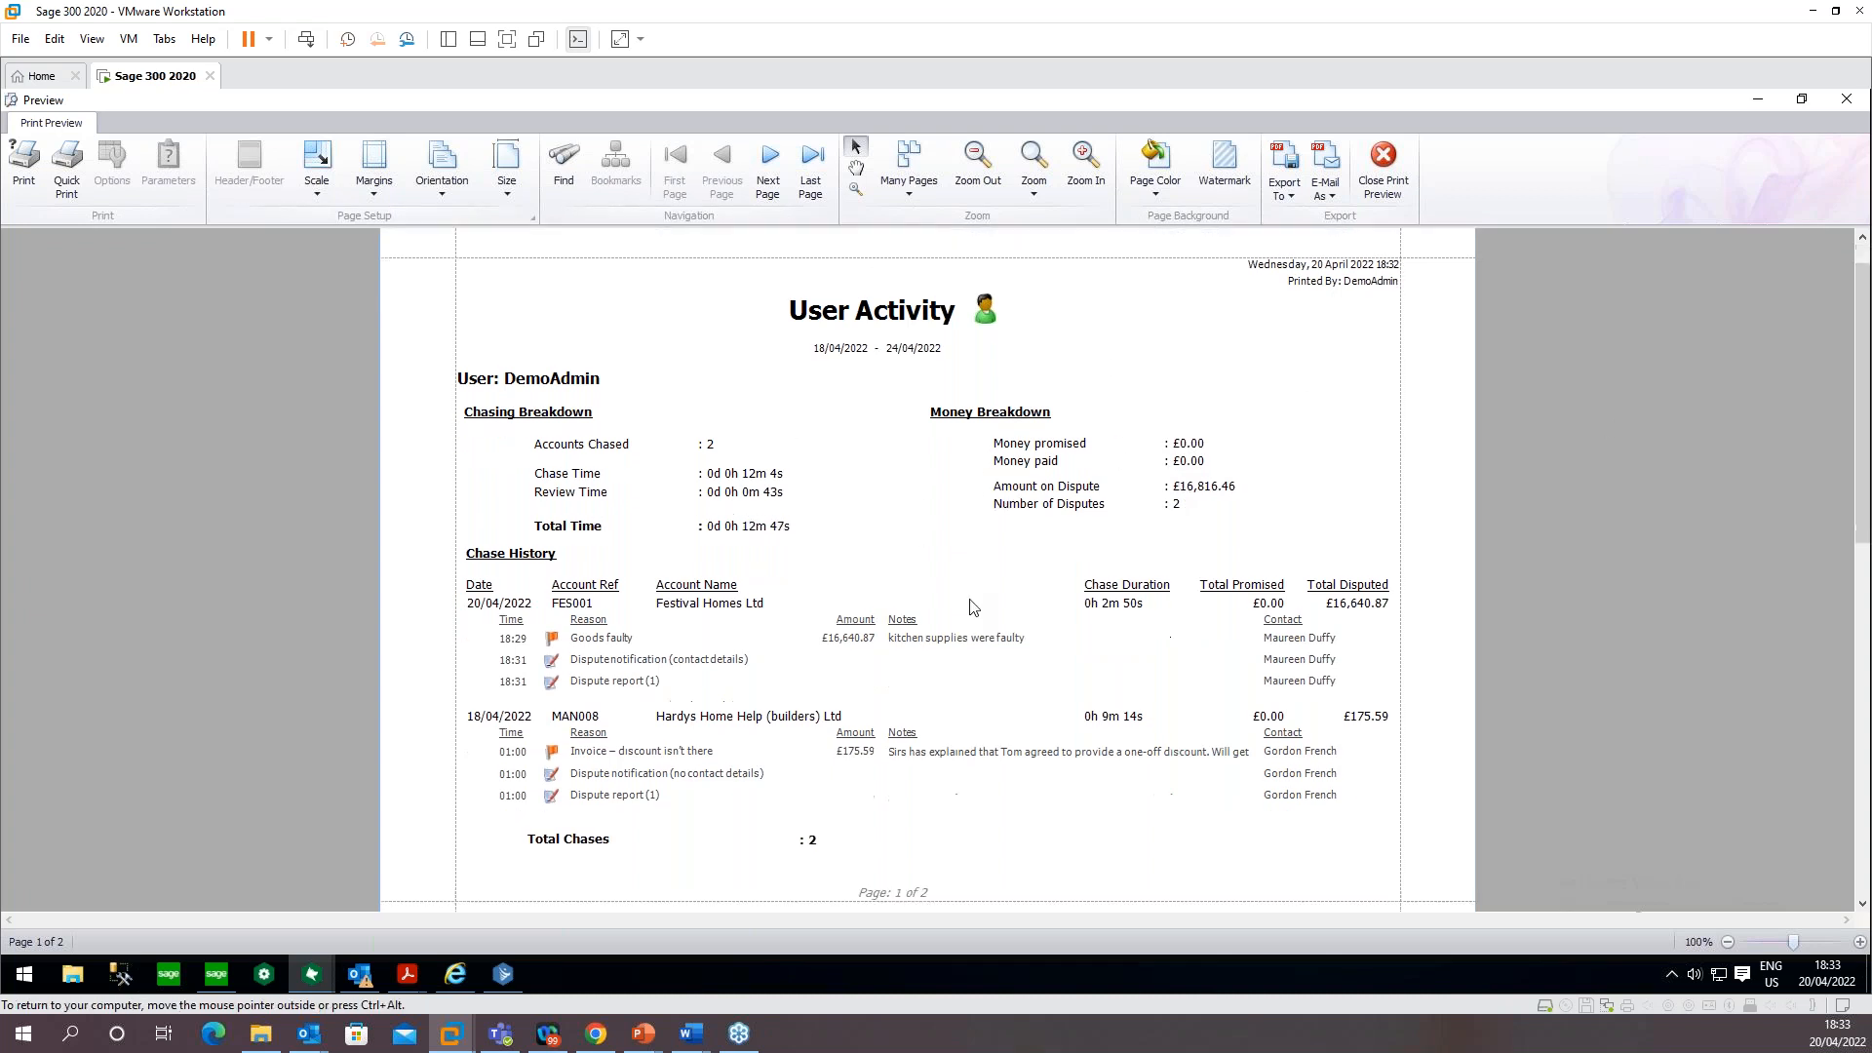
scroll(1213, 631, "down", 2)
scroll(1072, 614, "up", 4)
left_click(1385, 185)
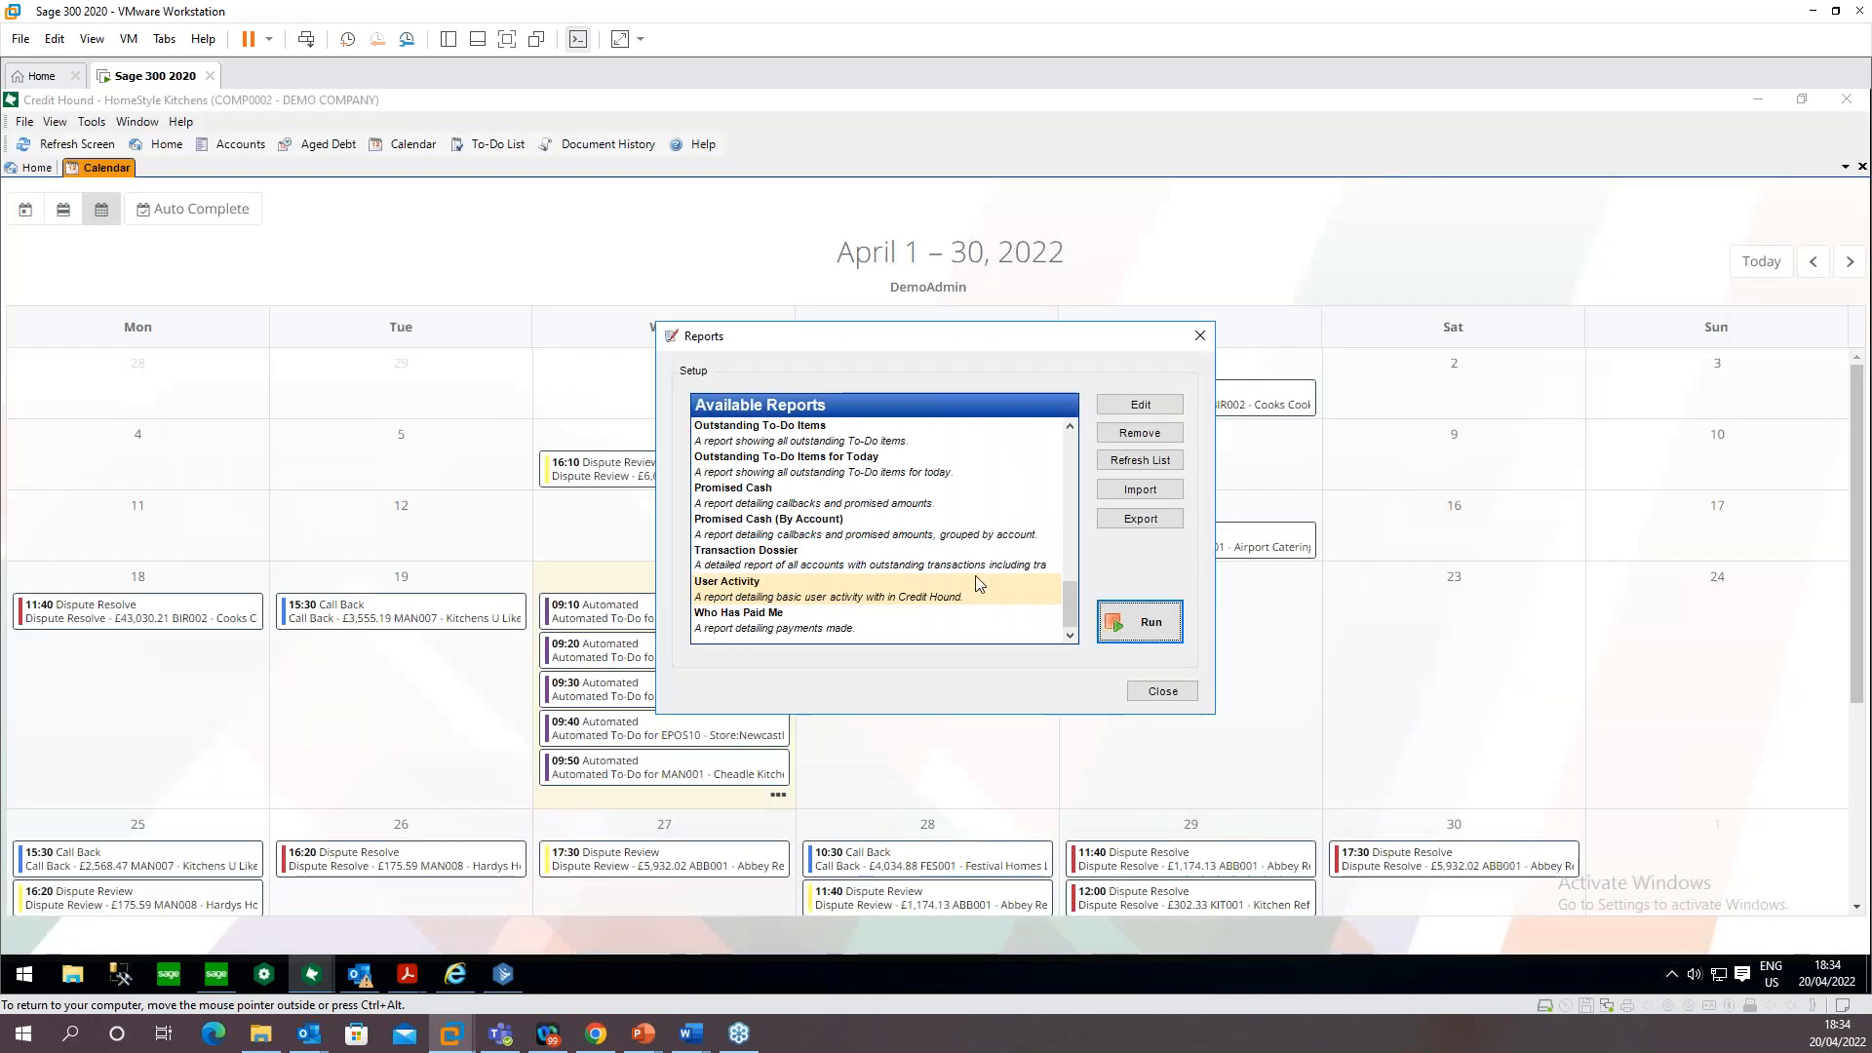
Run the Transaction Dossier report, view the file formats it can be e-mailed as, and close the preview
left_click(903, 568)
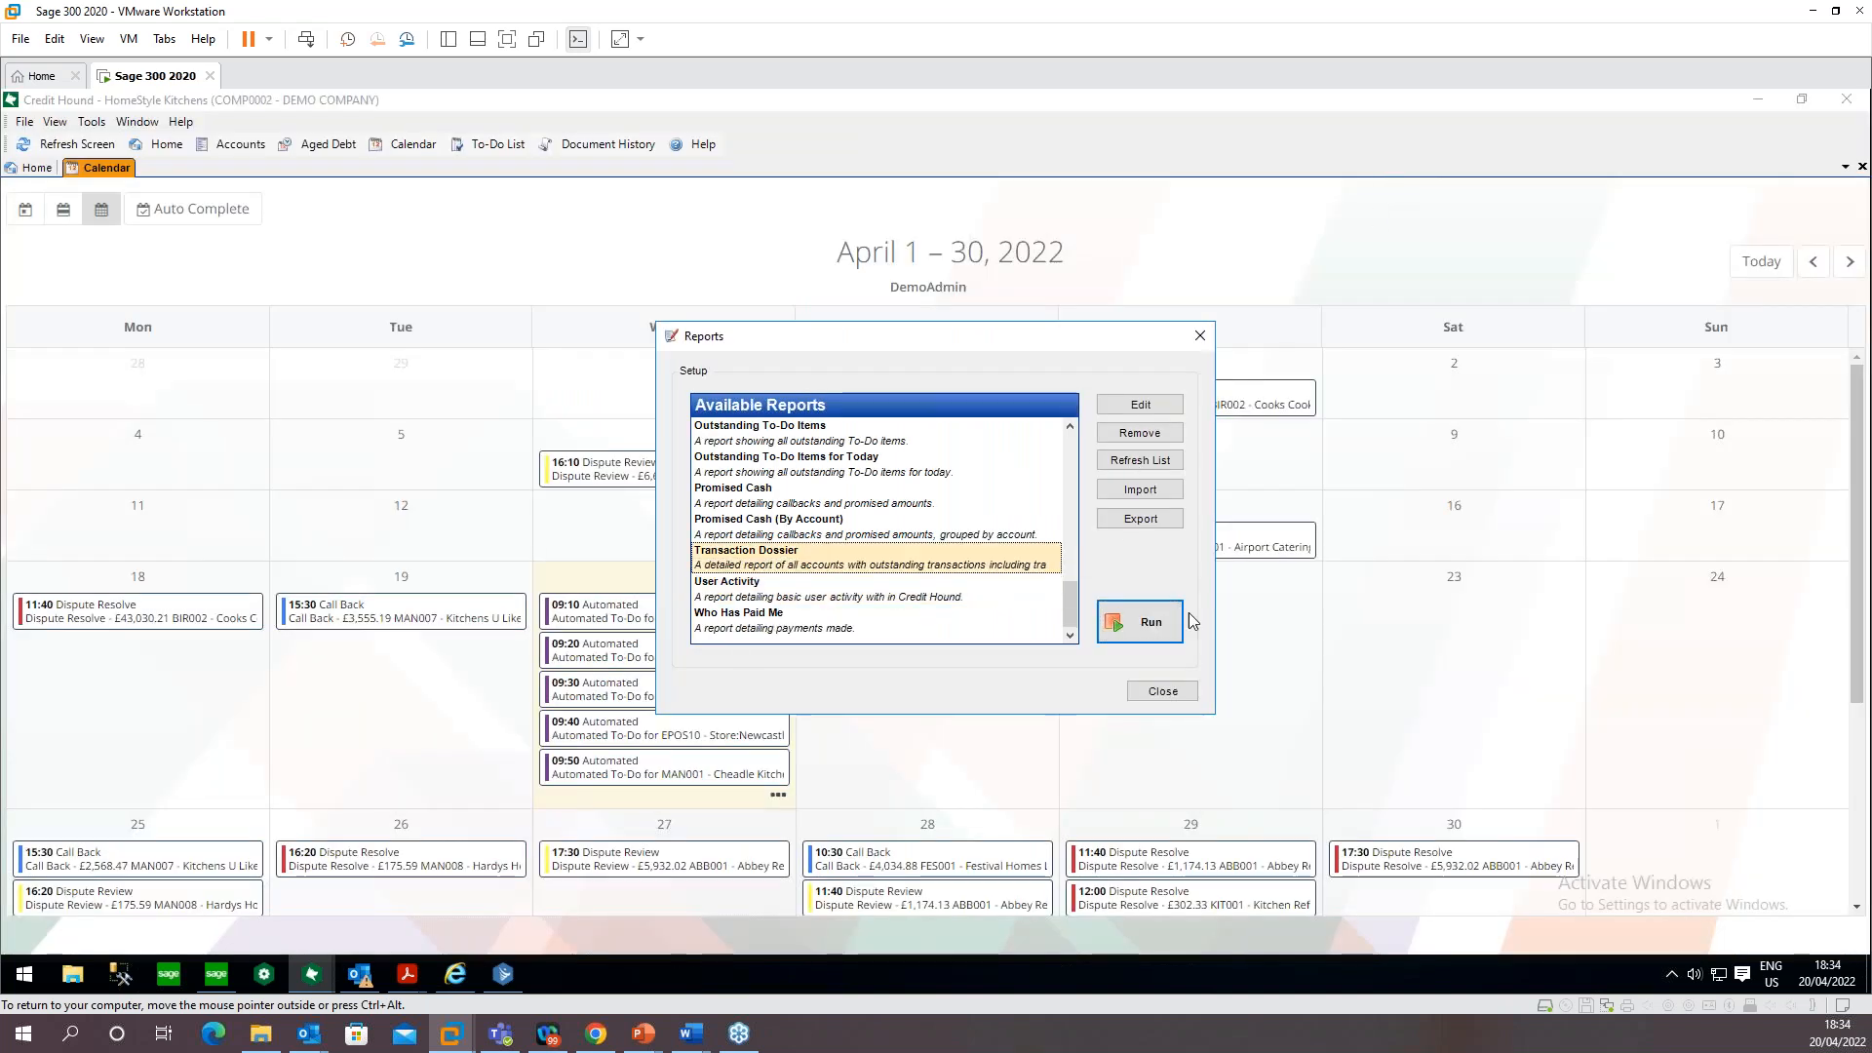
left_click(1136, 622)
left_click(1050, 717)
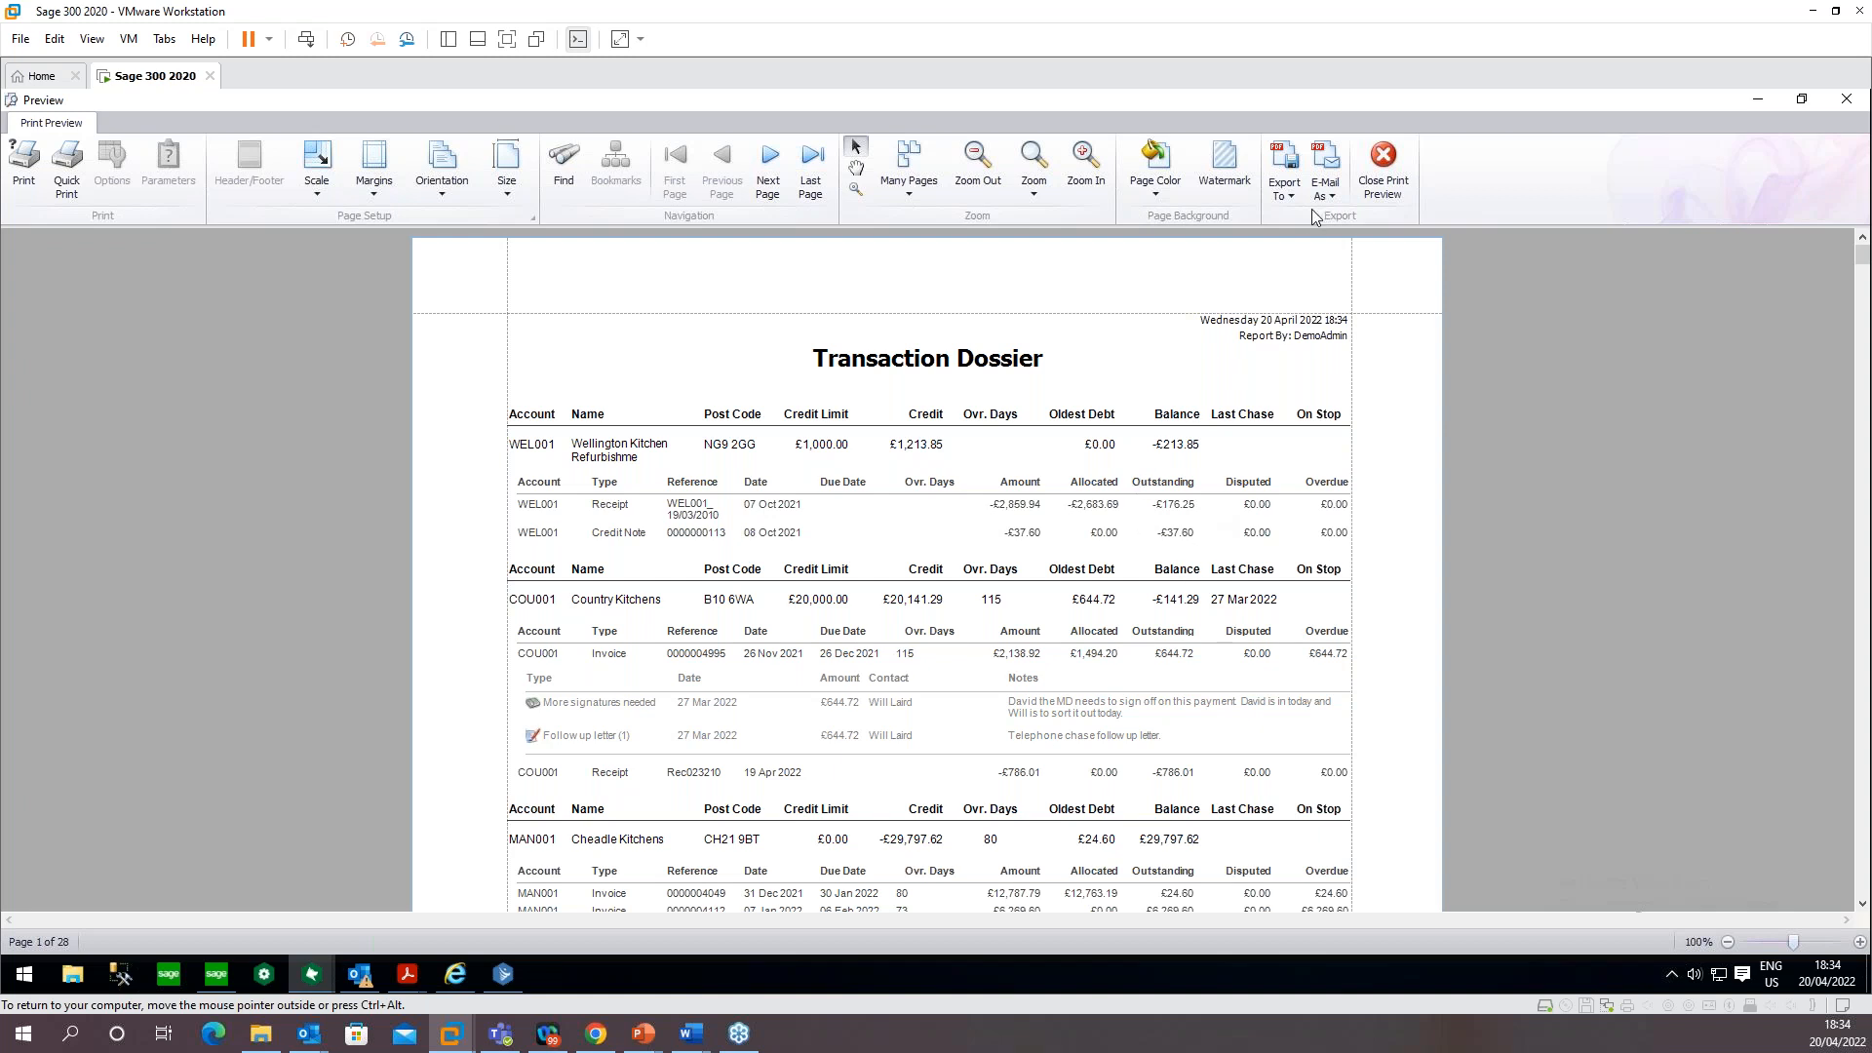
left_click(1325, 187)
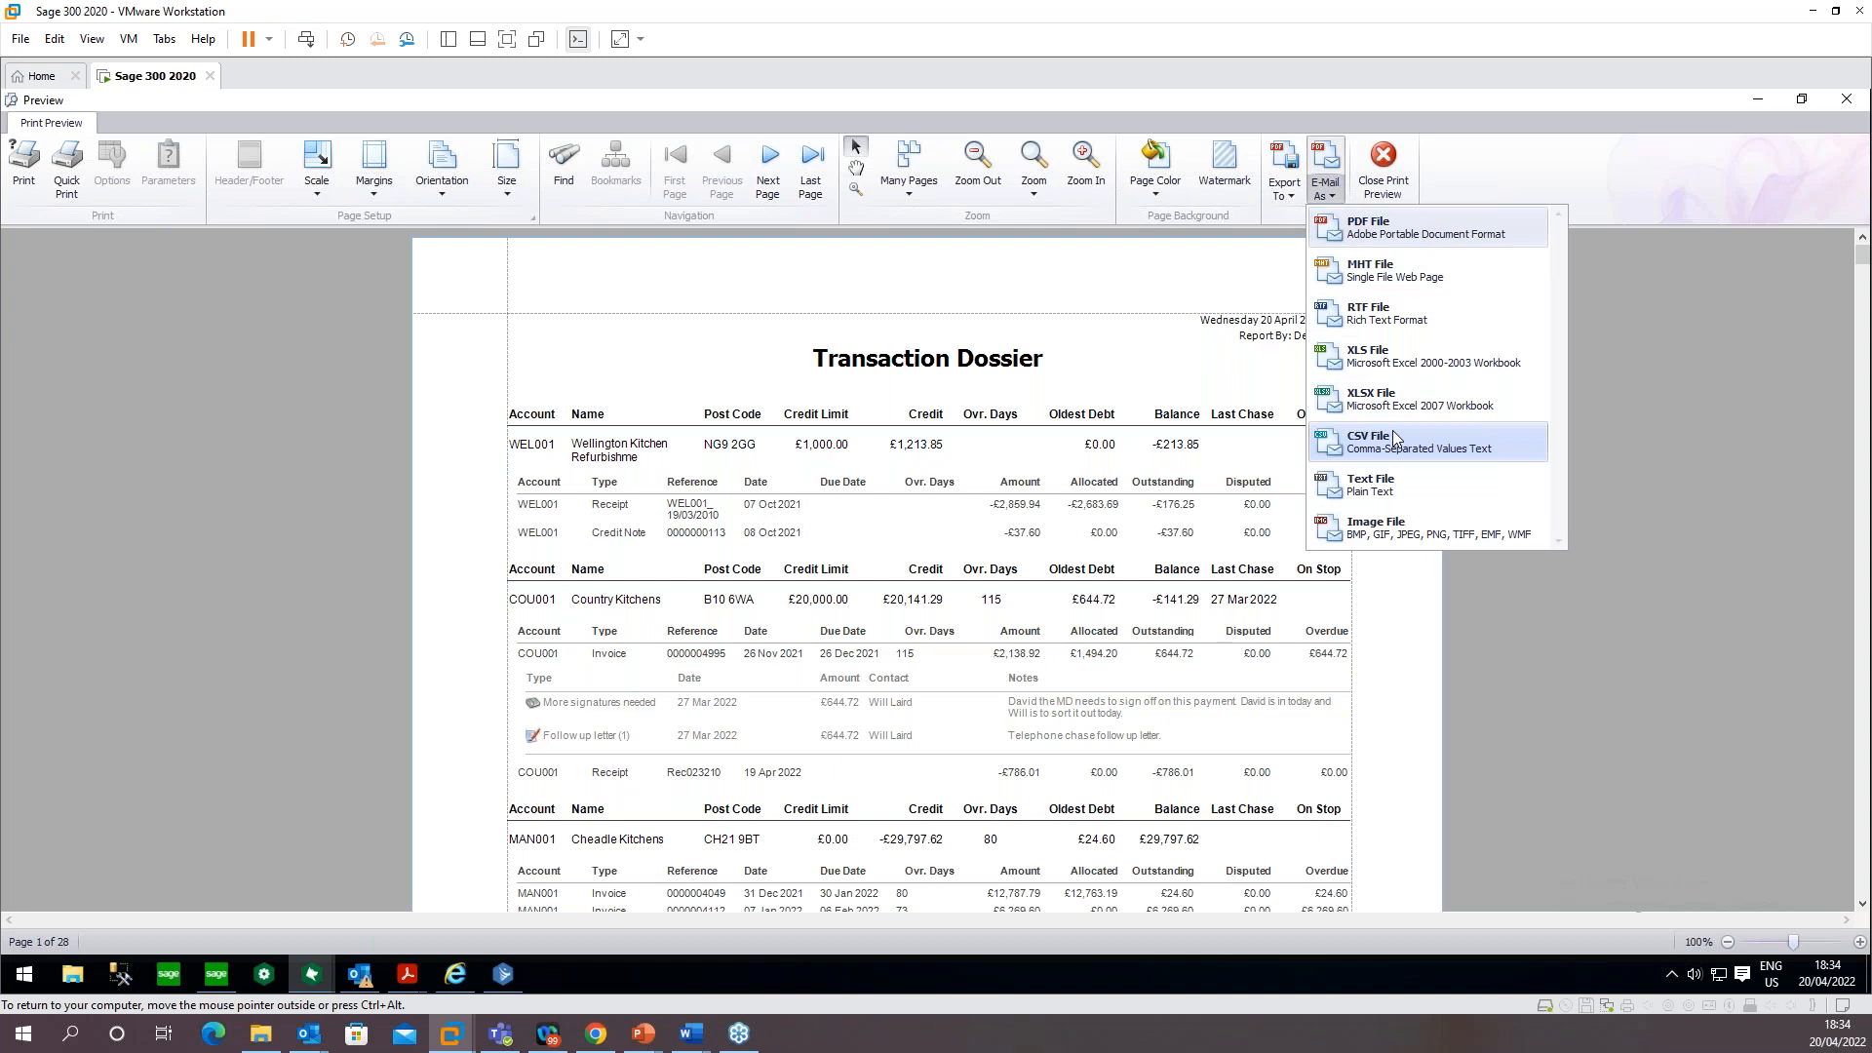
left_click(970, 395)
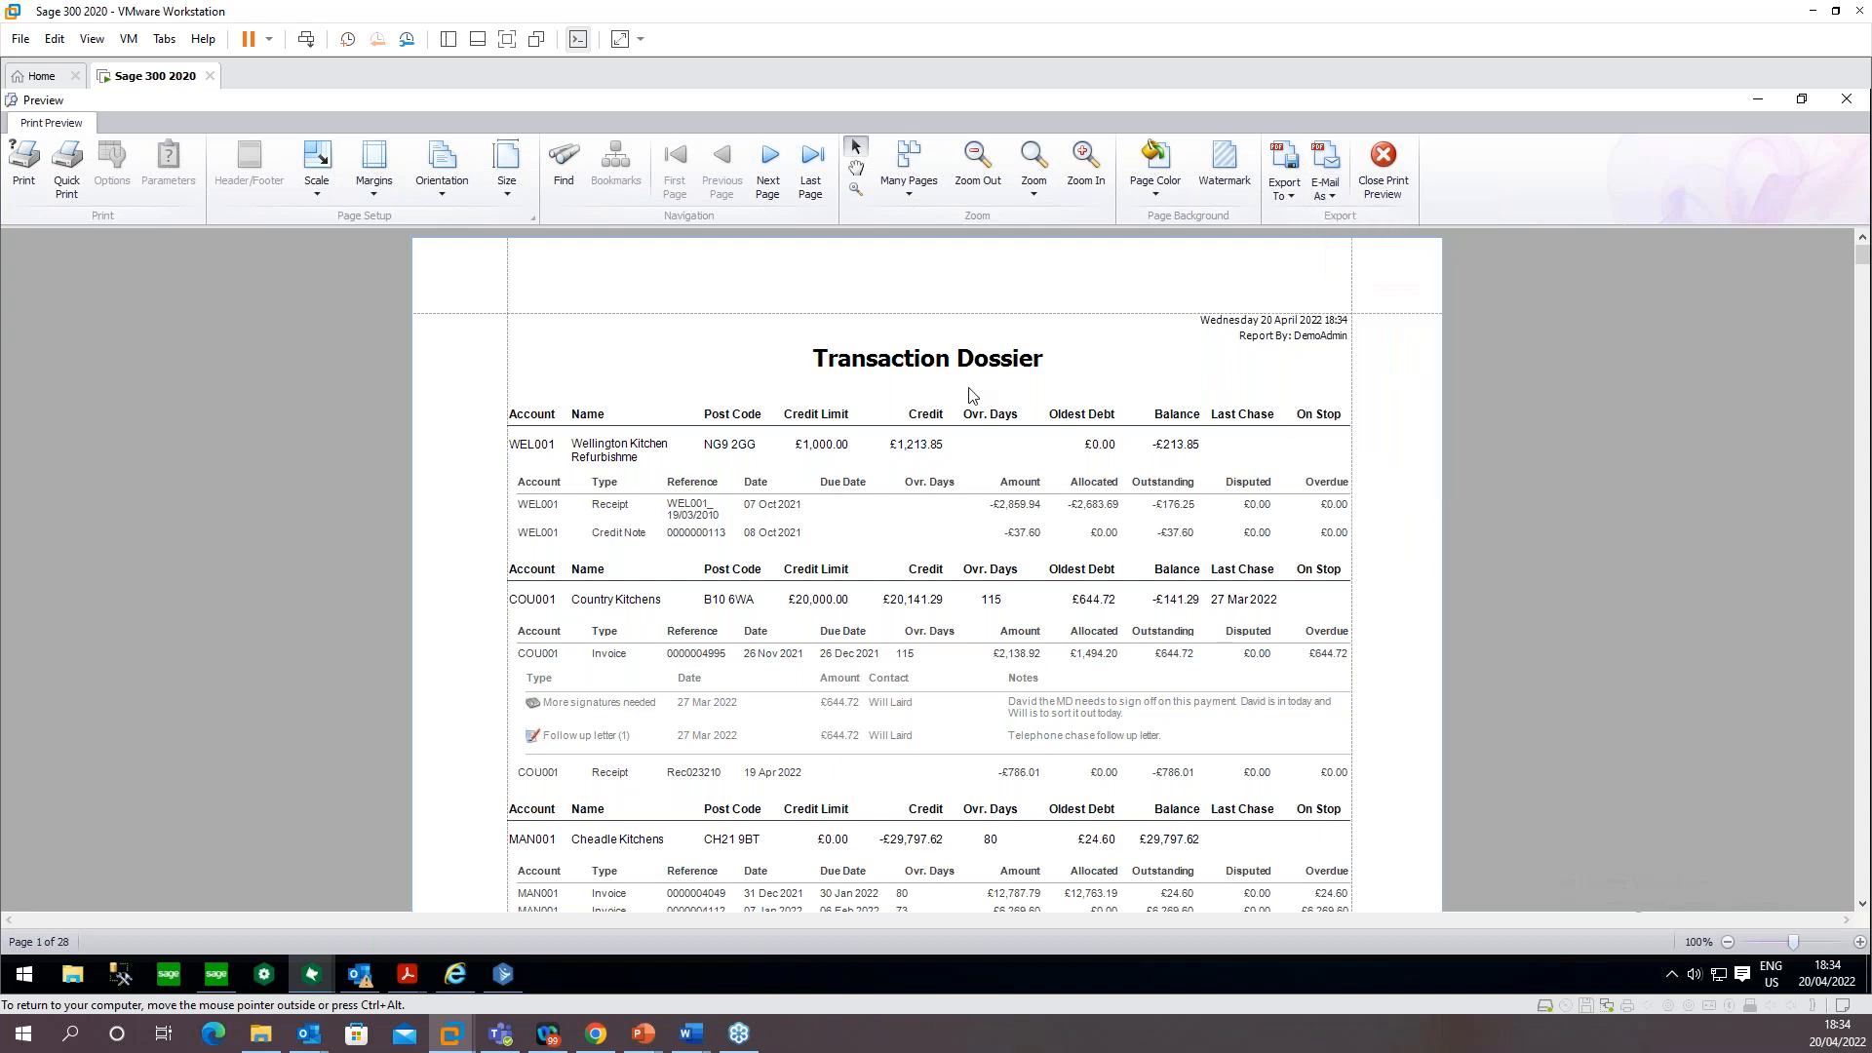
left_click(1394, 171)
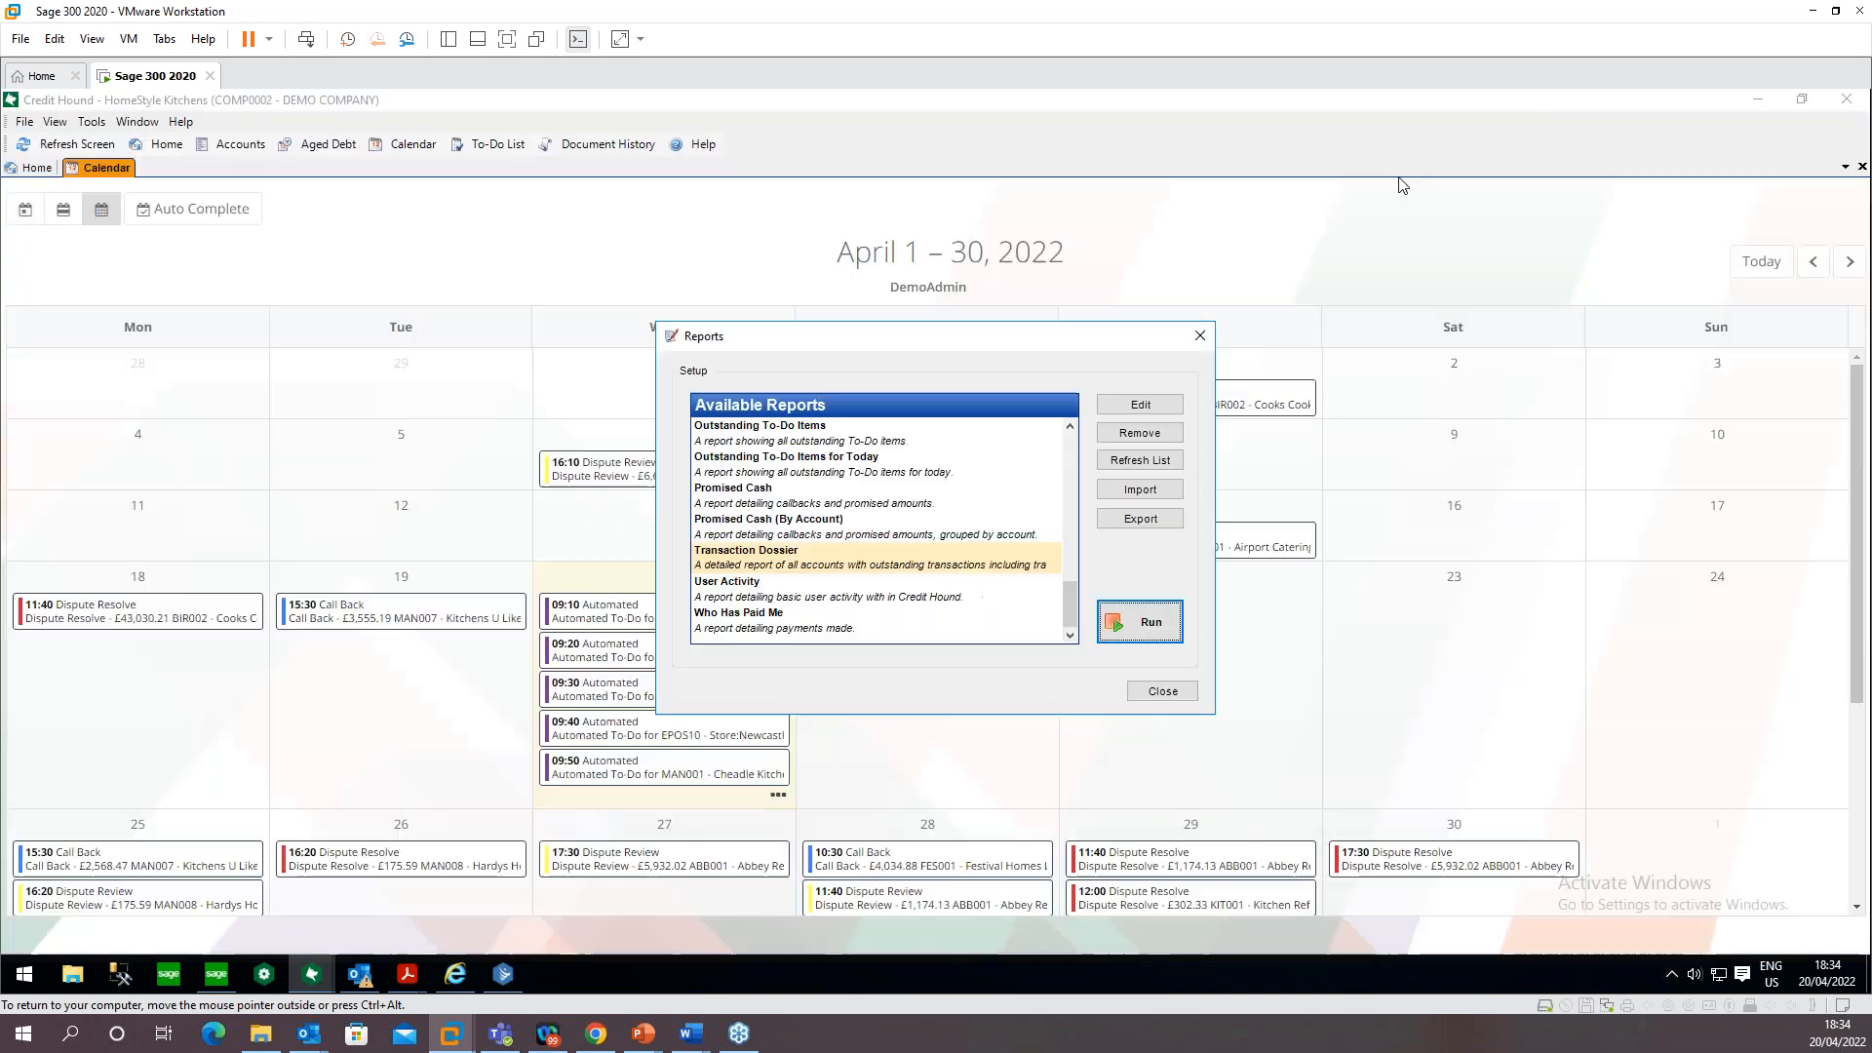
Run the Promised Cash report, view the cash promised this week and next week, and close the preview
left_click(775, 493)
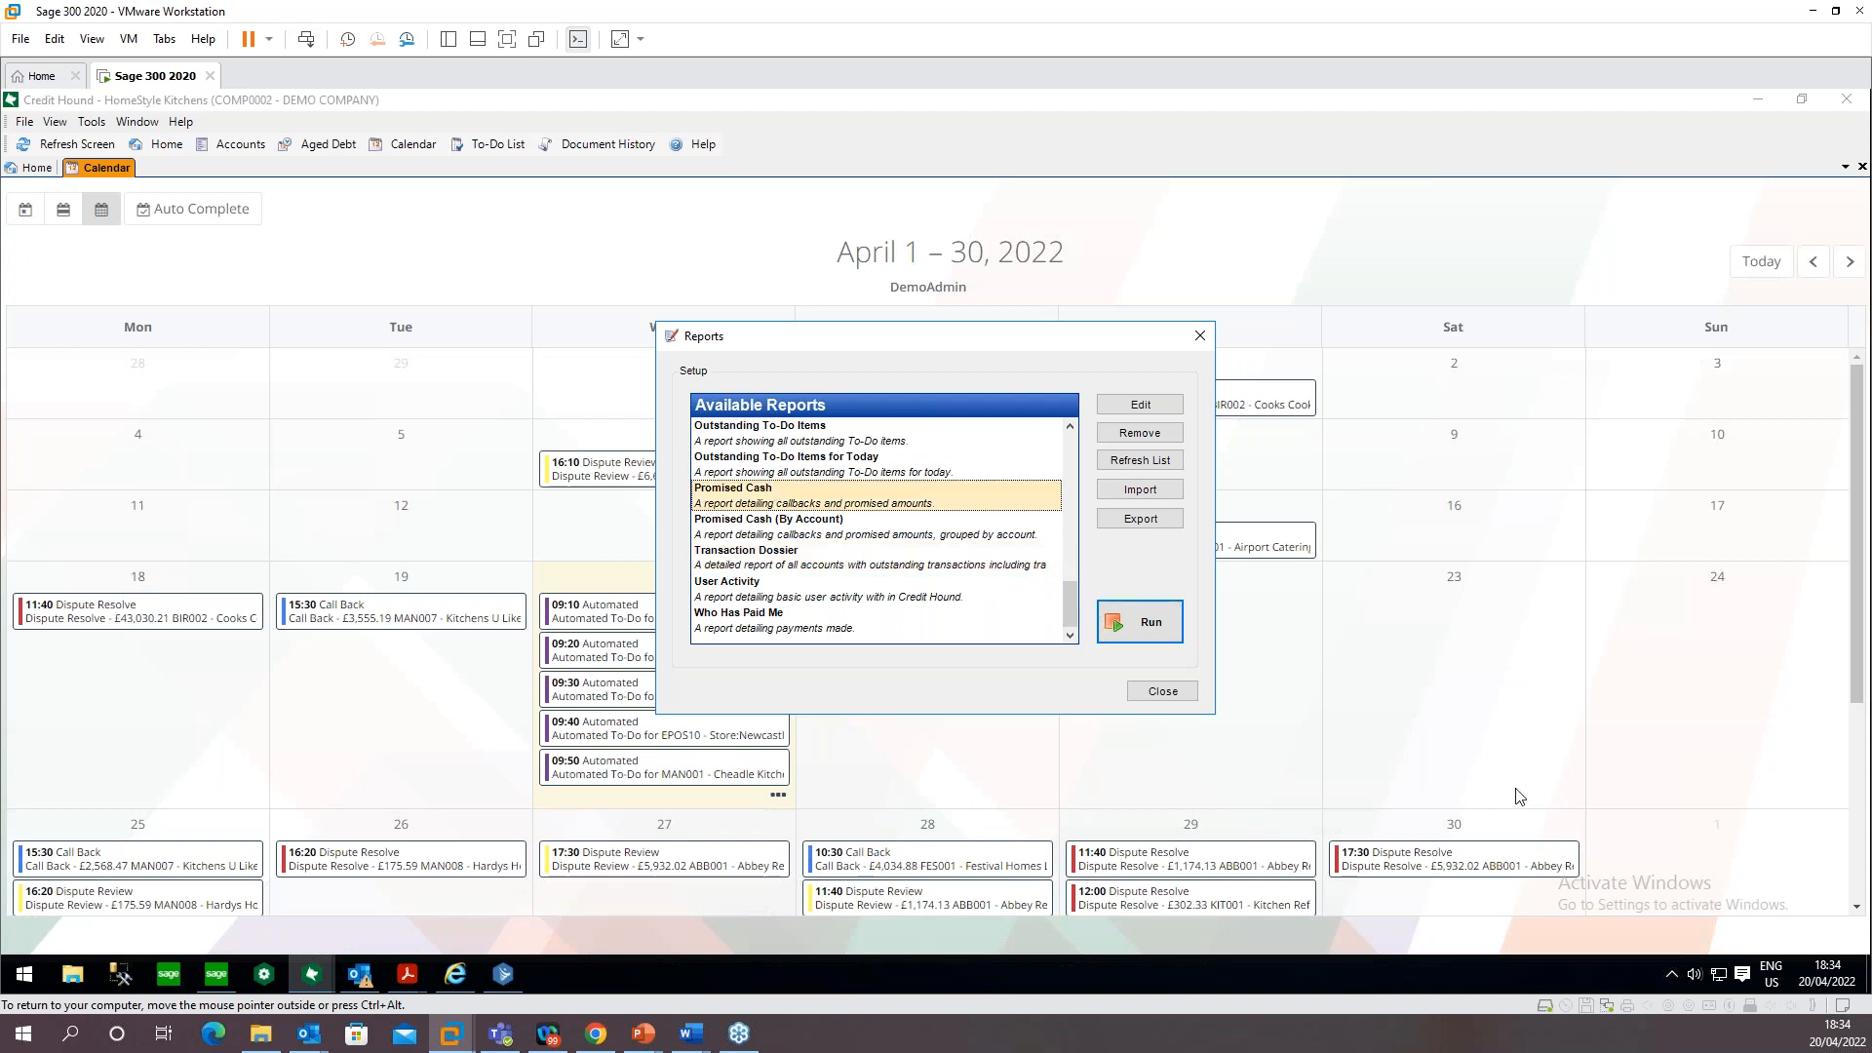
left_click(1160, 630)
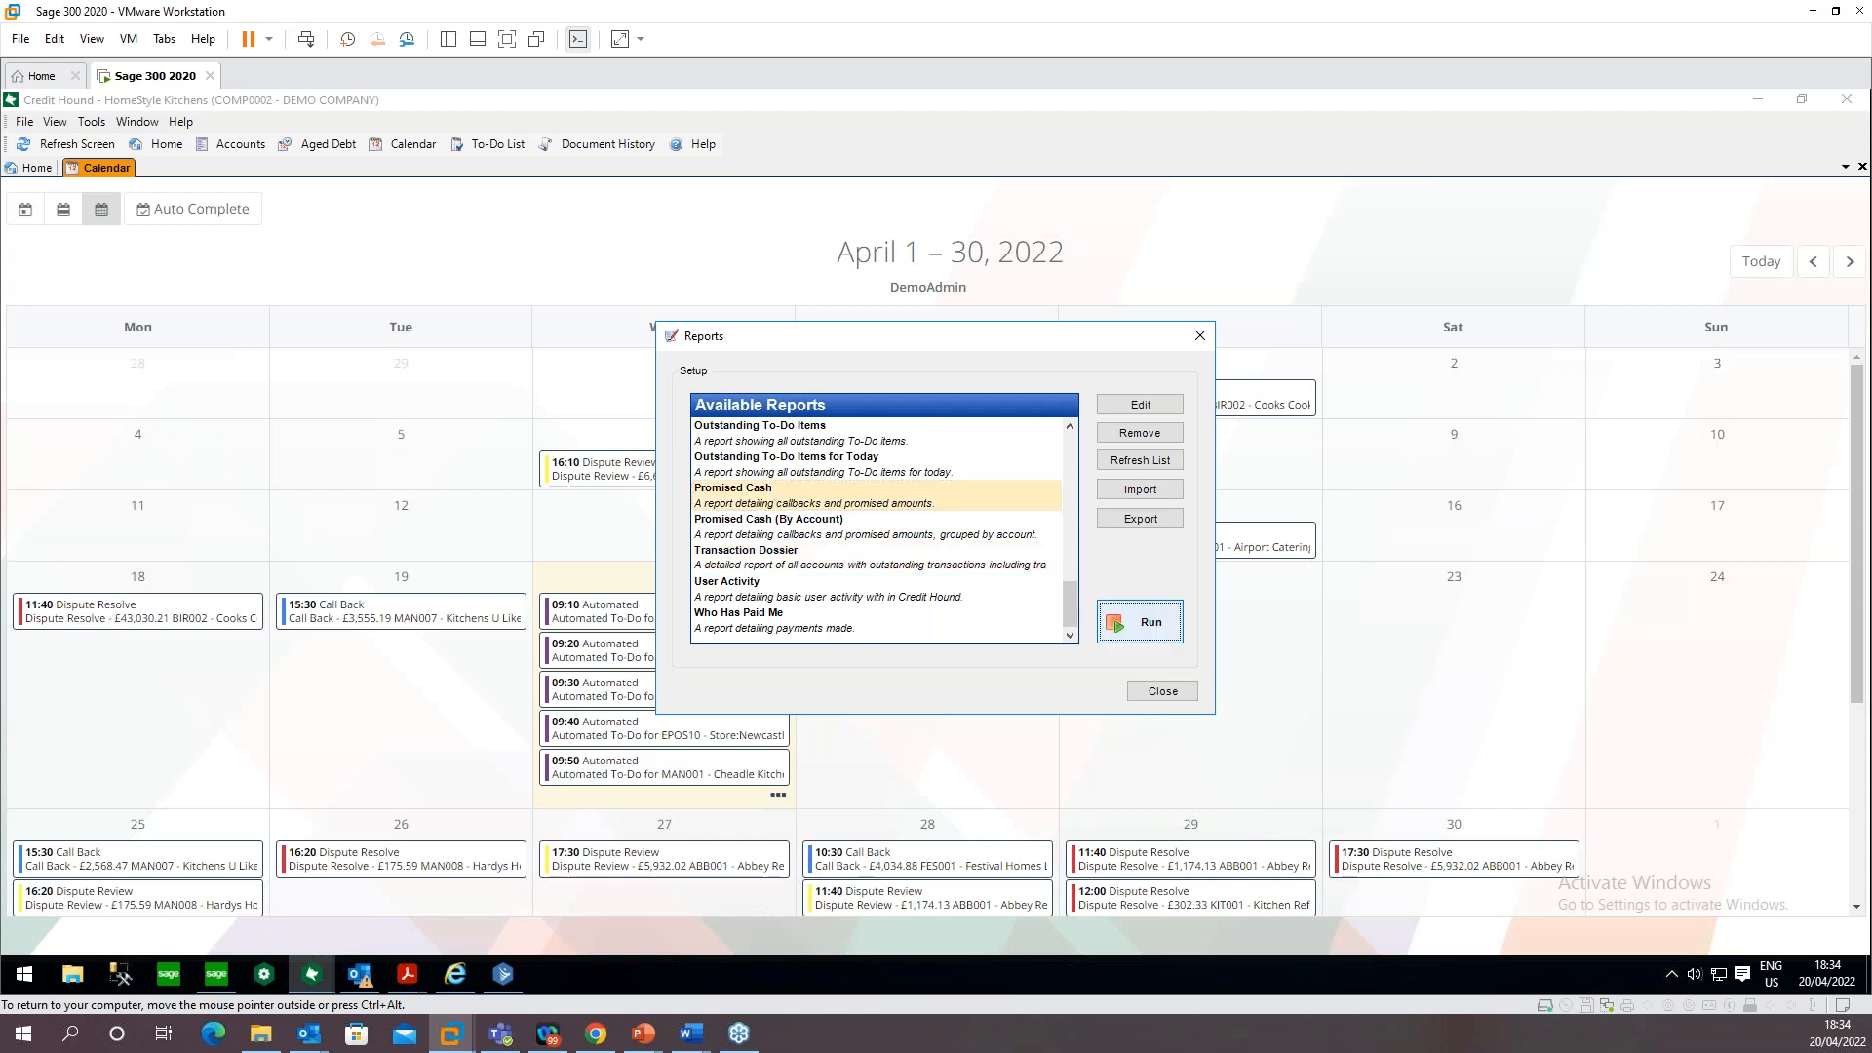
left_click(1061, 702)
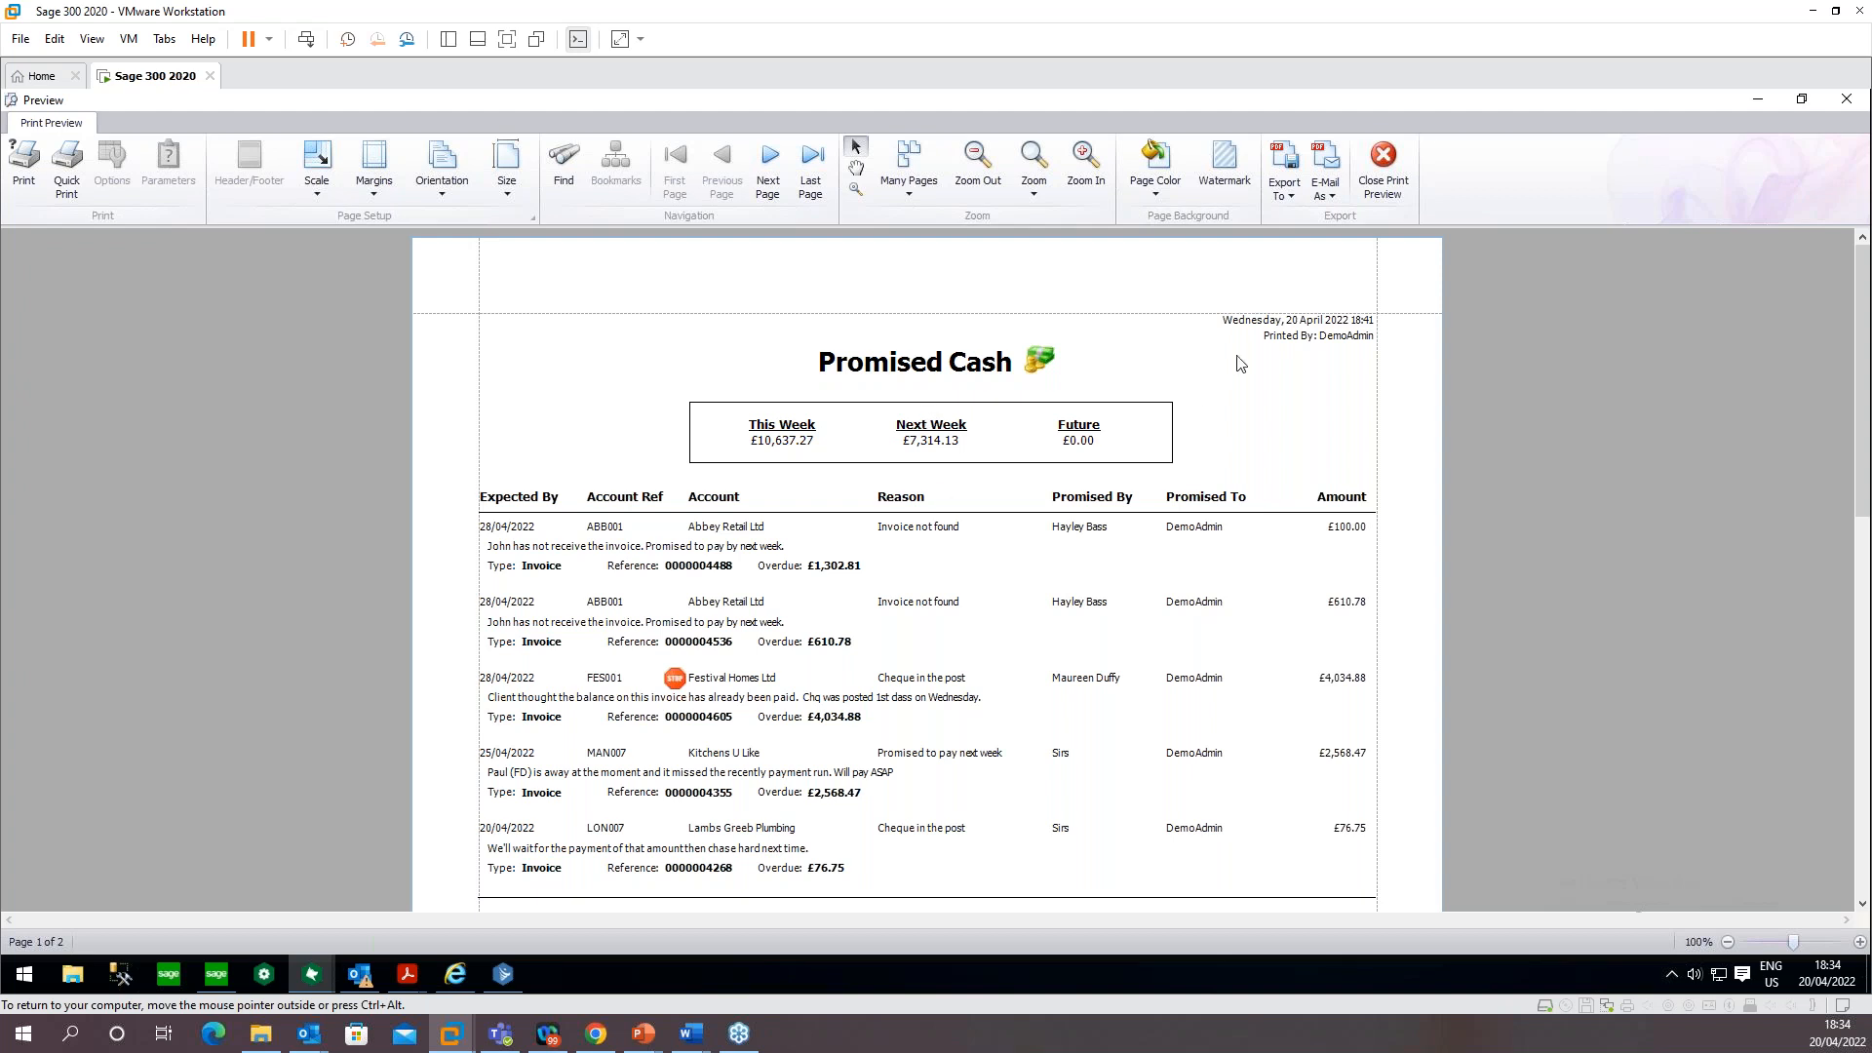
left_click(1382, 160)
Run the Dispute Analysis report with no filtering options enabled
left_click_drag(1068, 587, 1071, 485)
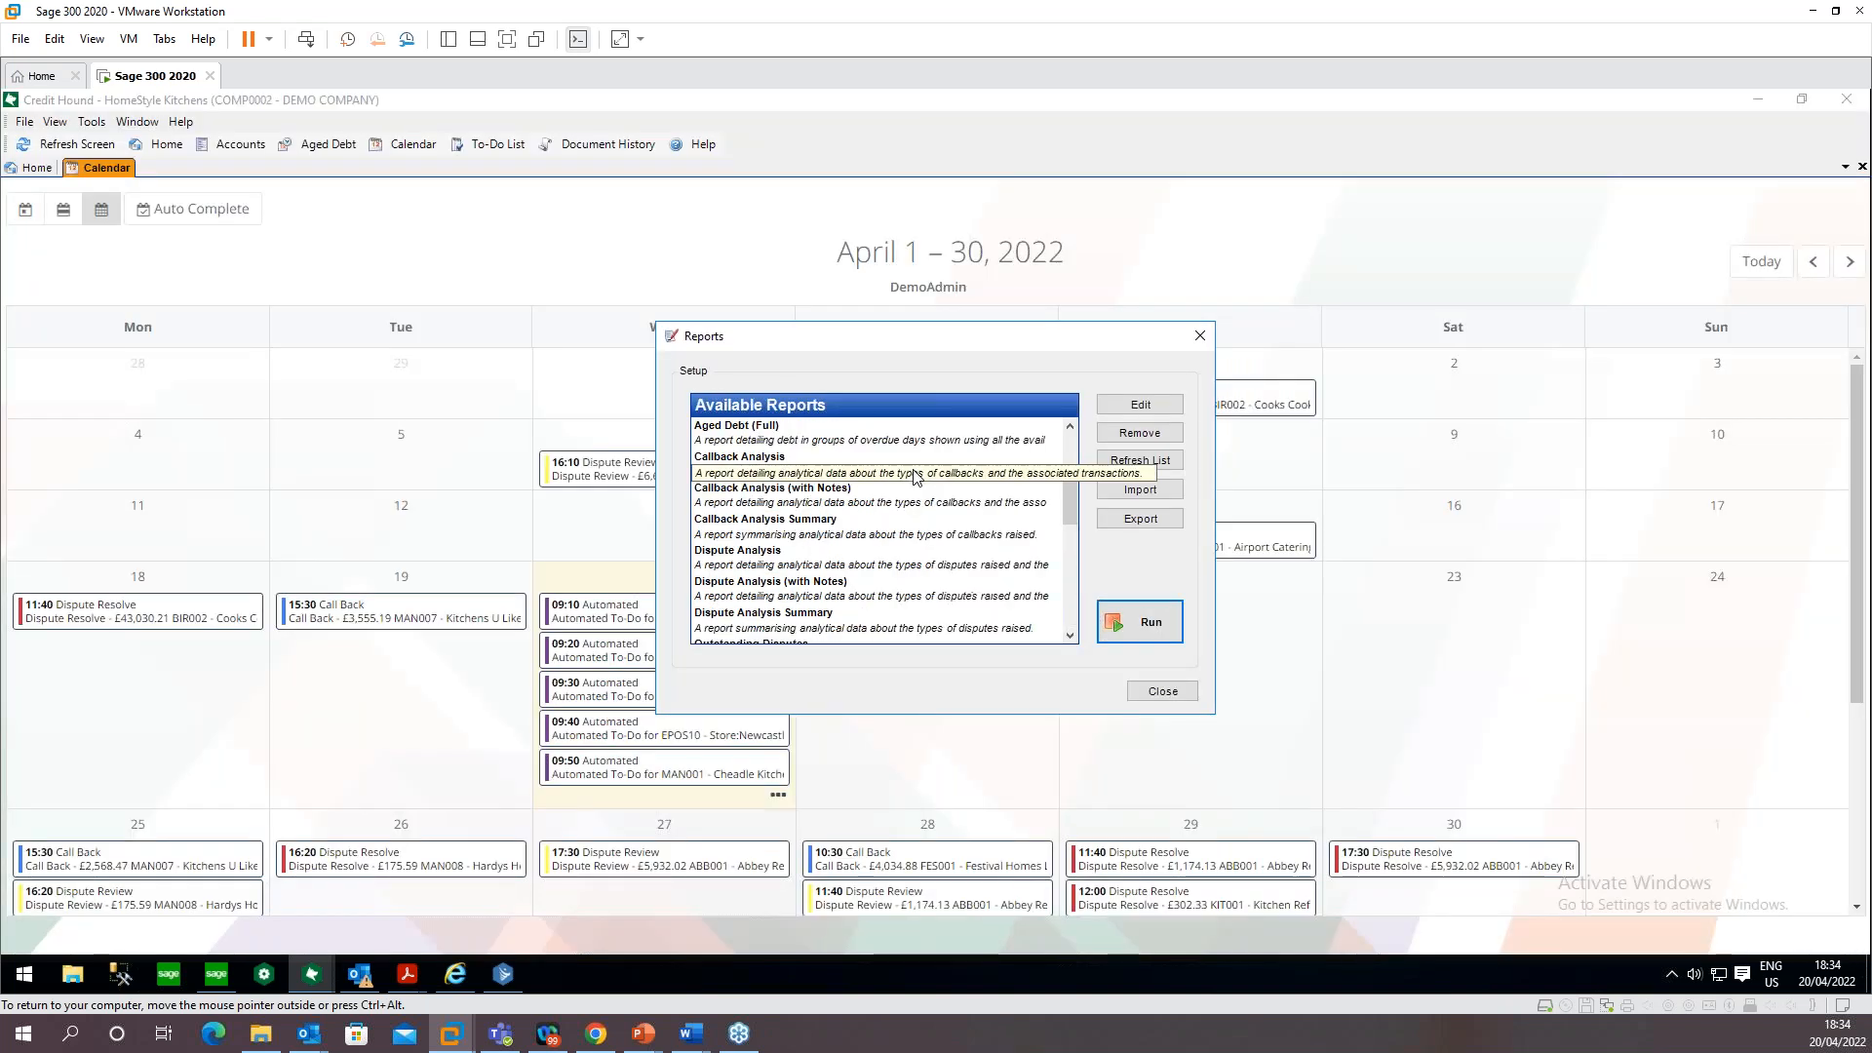
left_click(819, 558)
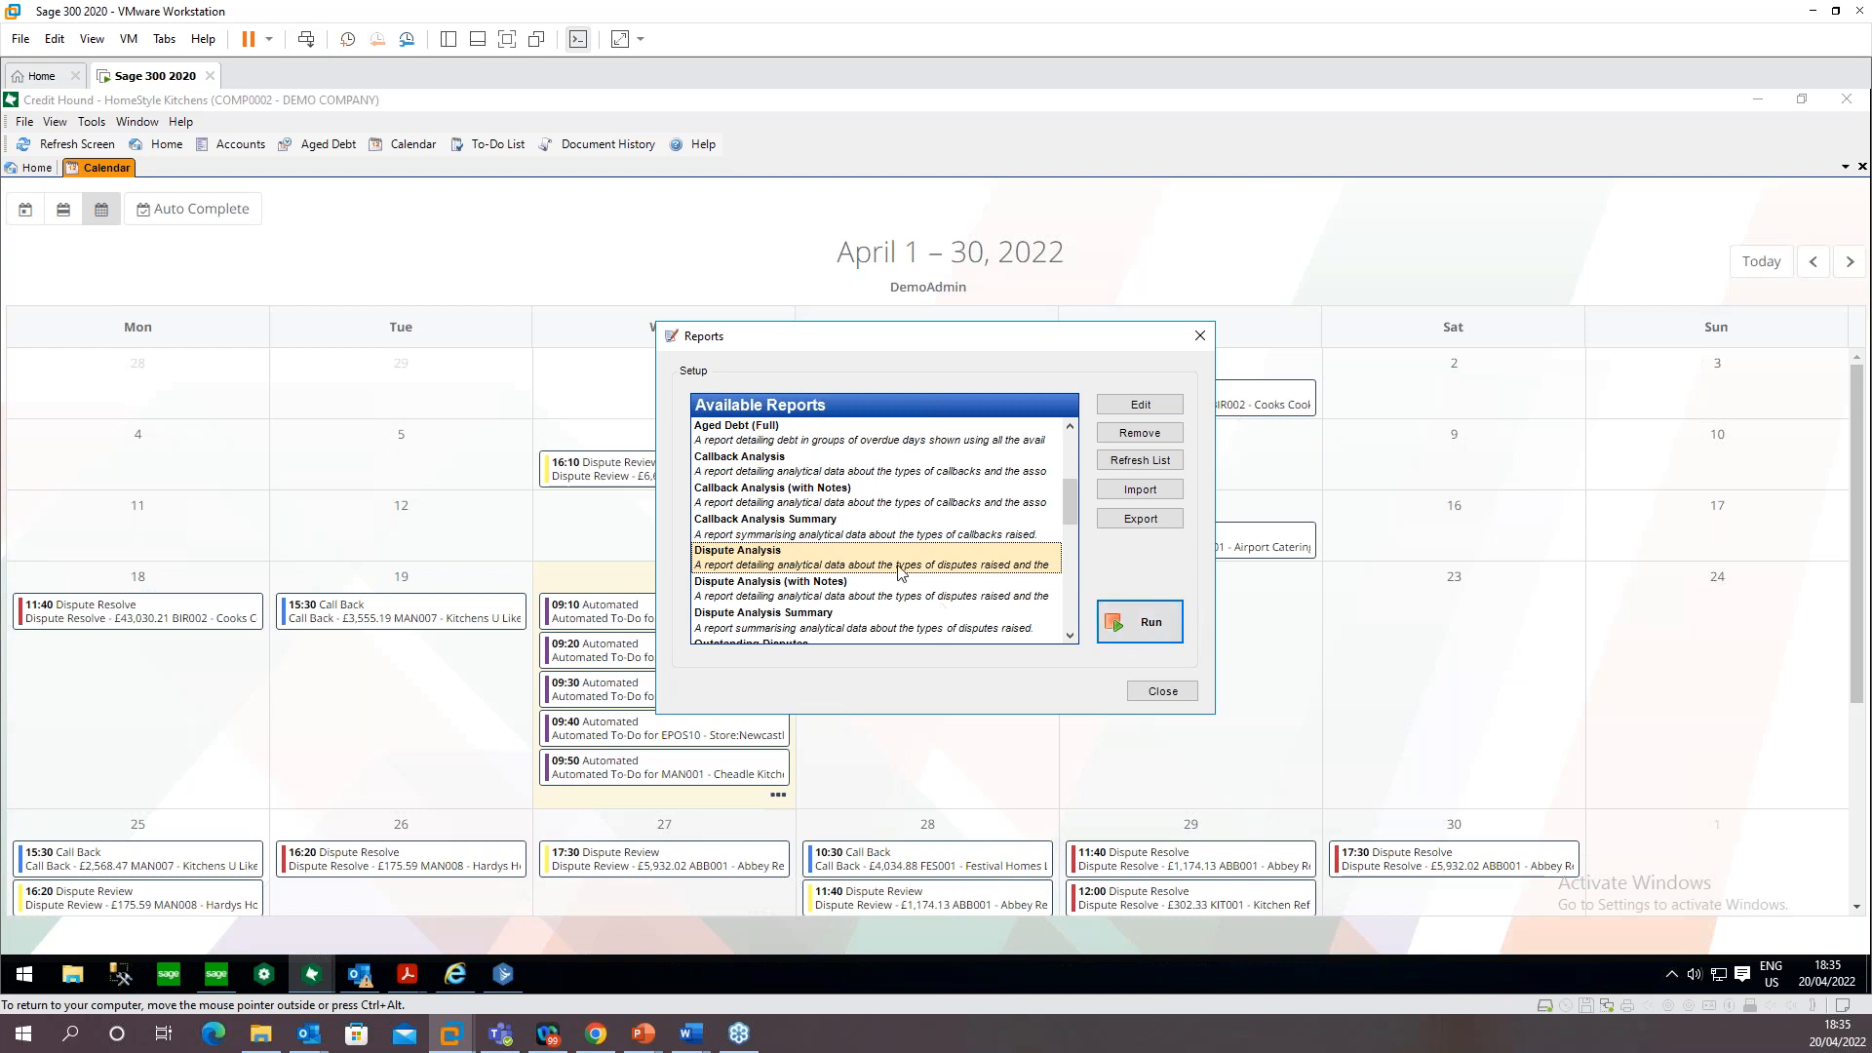
left_click(1148, 636)
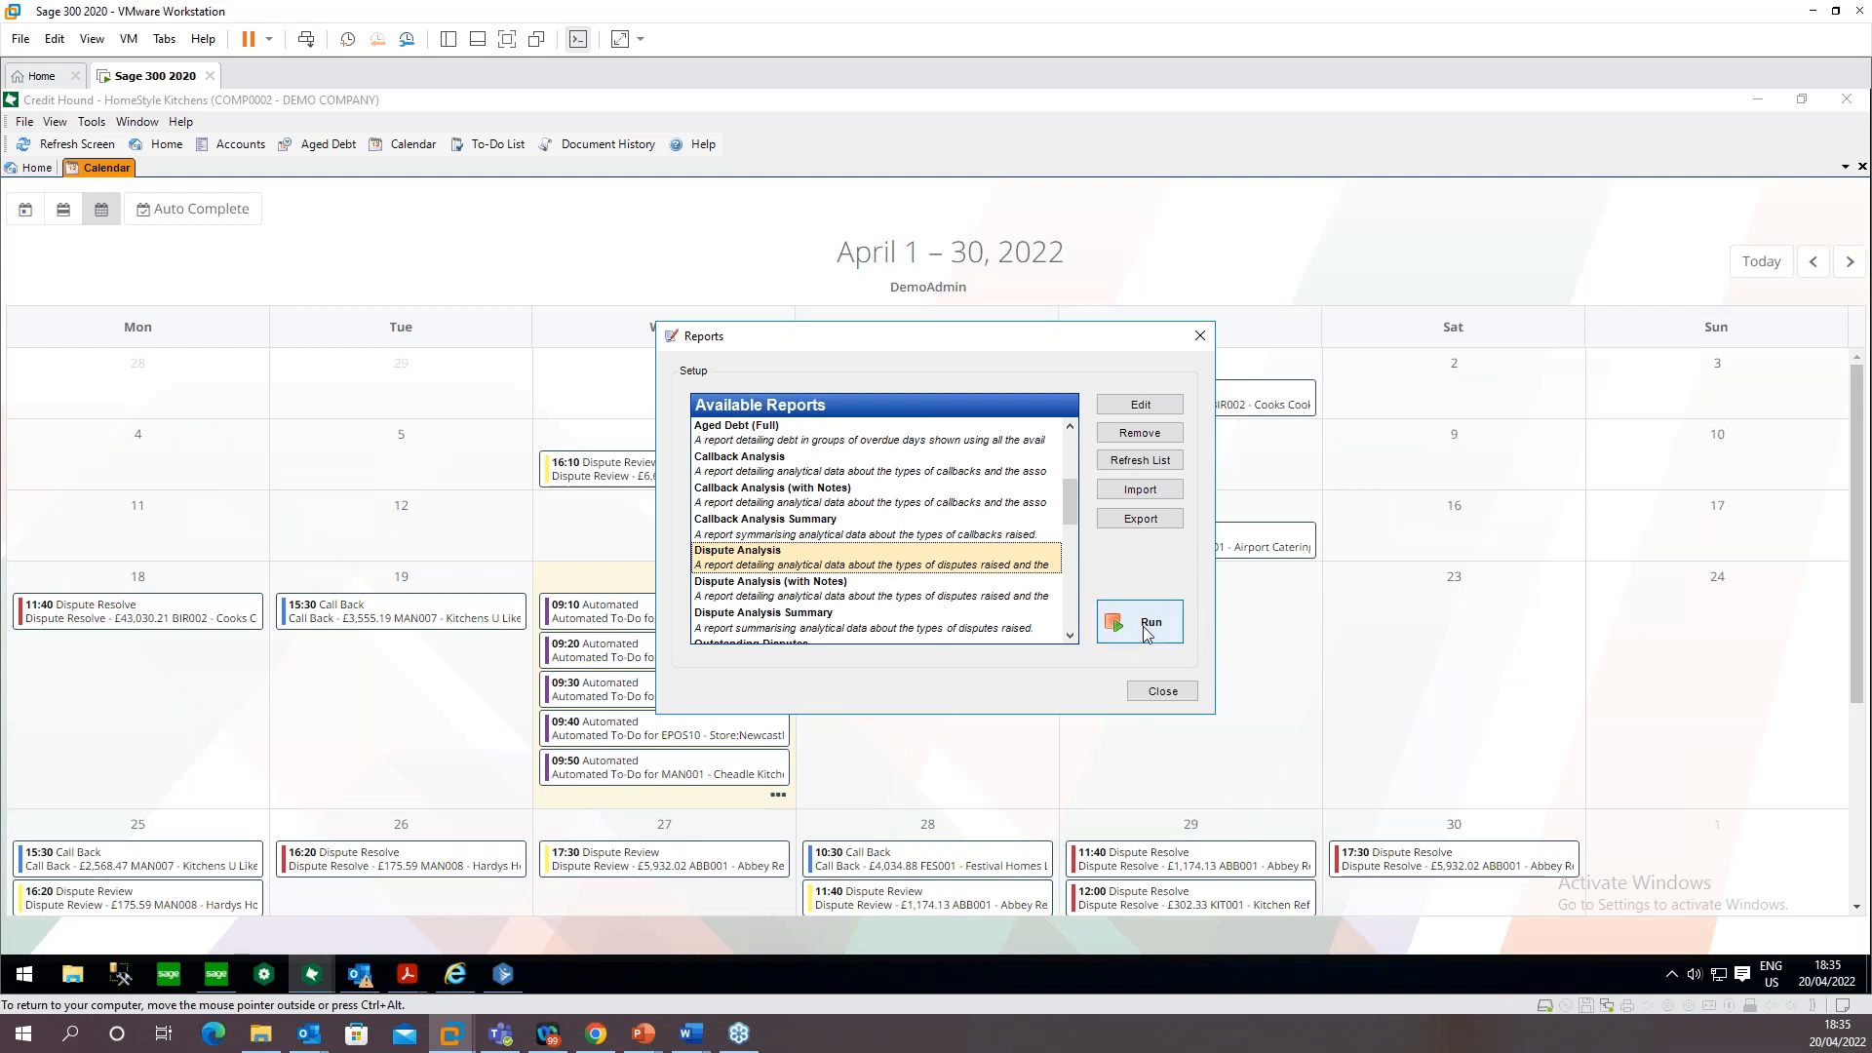
left_click(1146, 634)
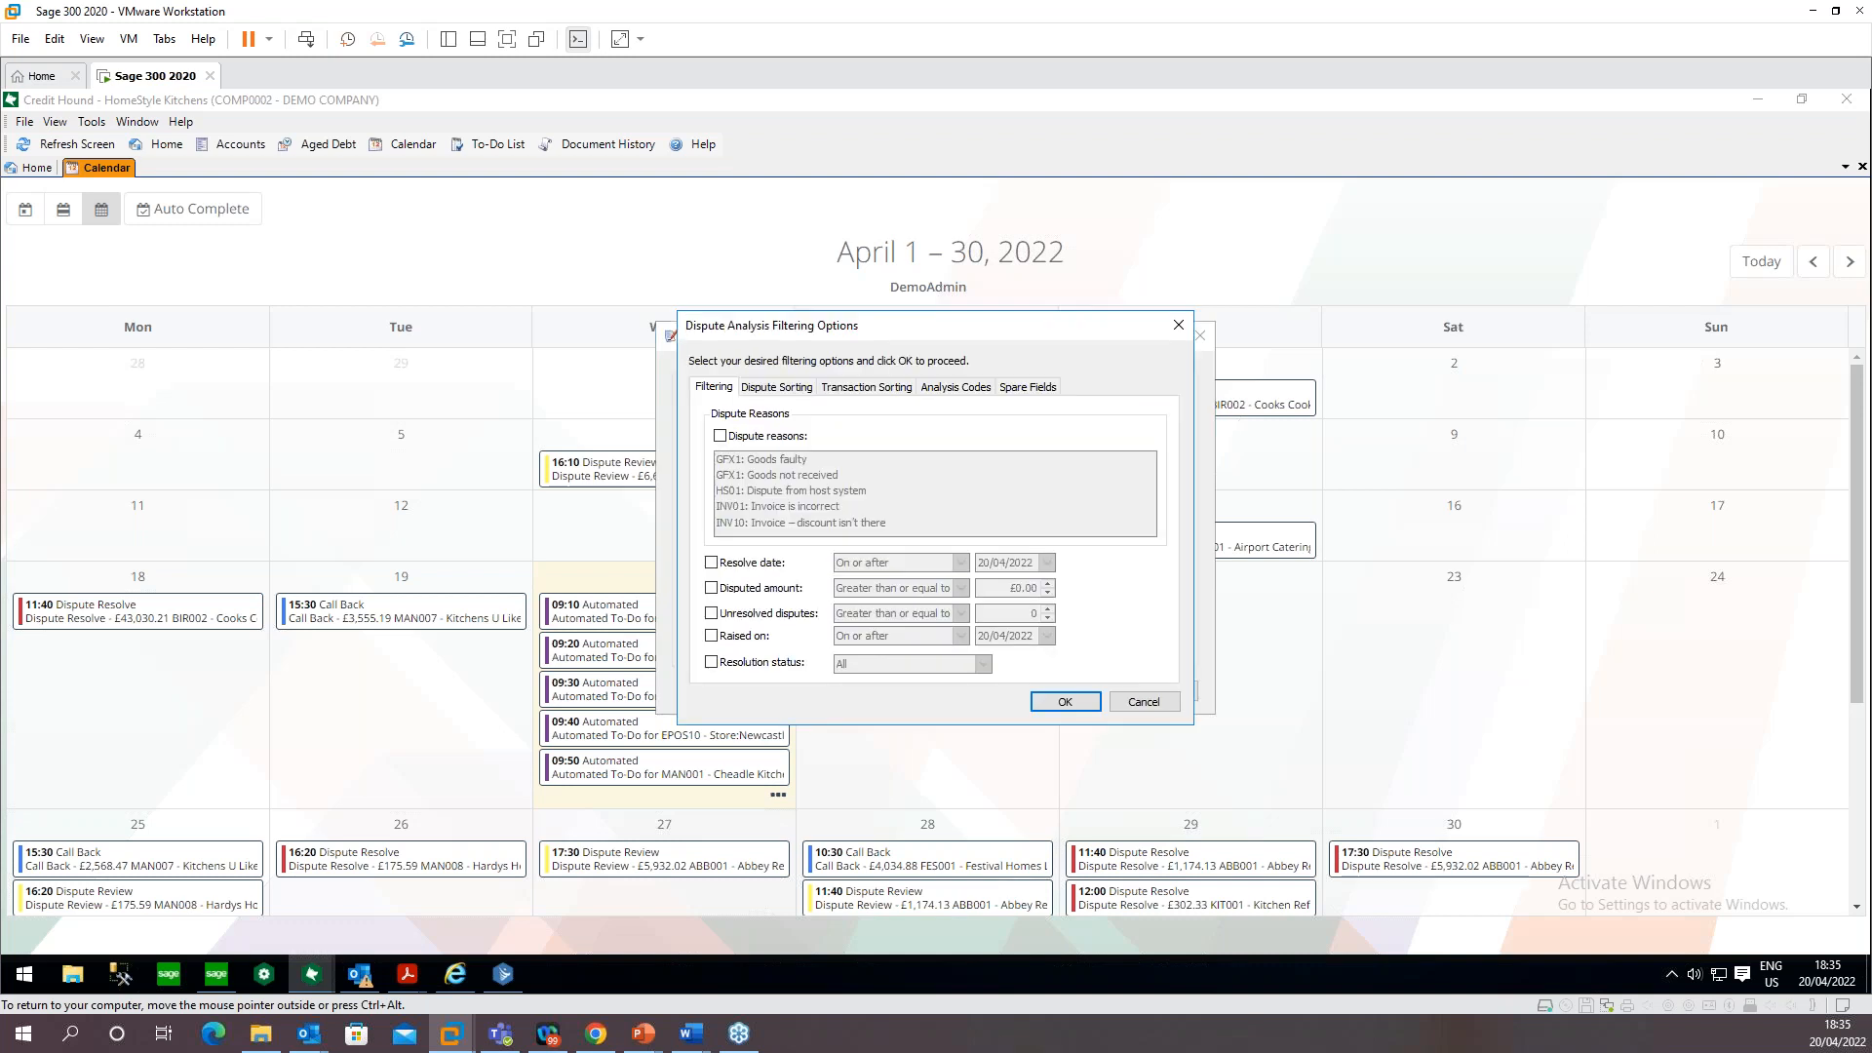
left_click(1072, 702)
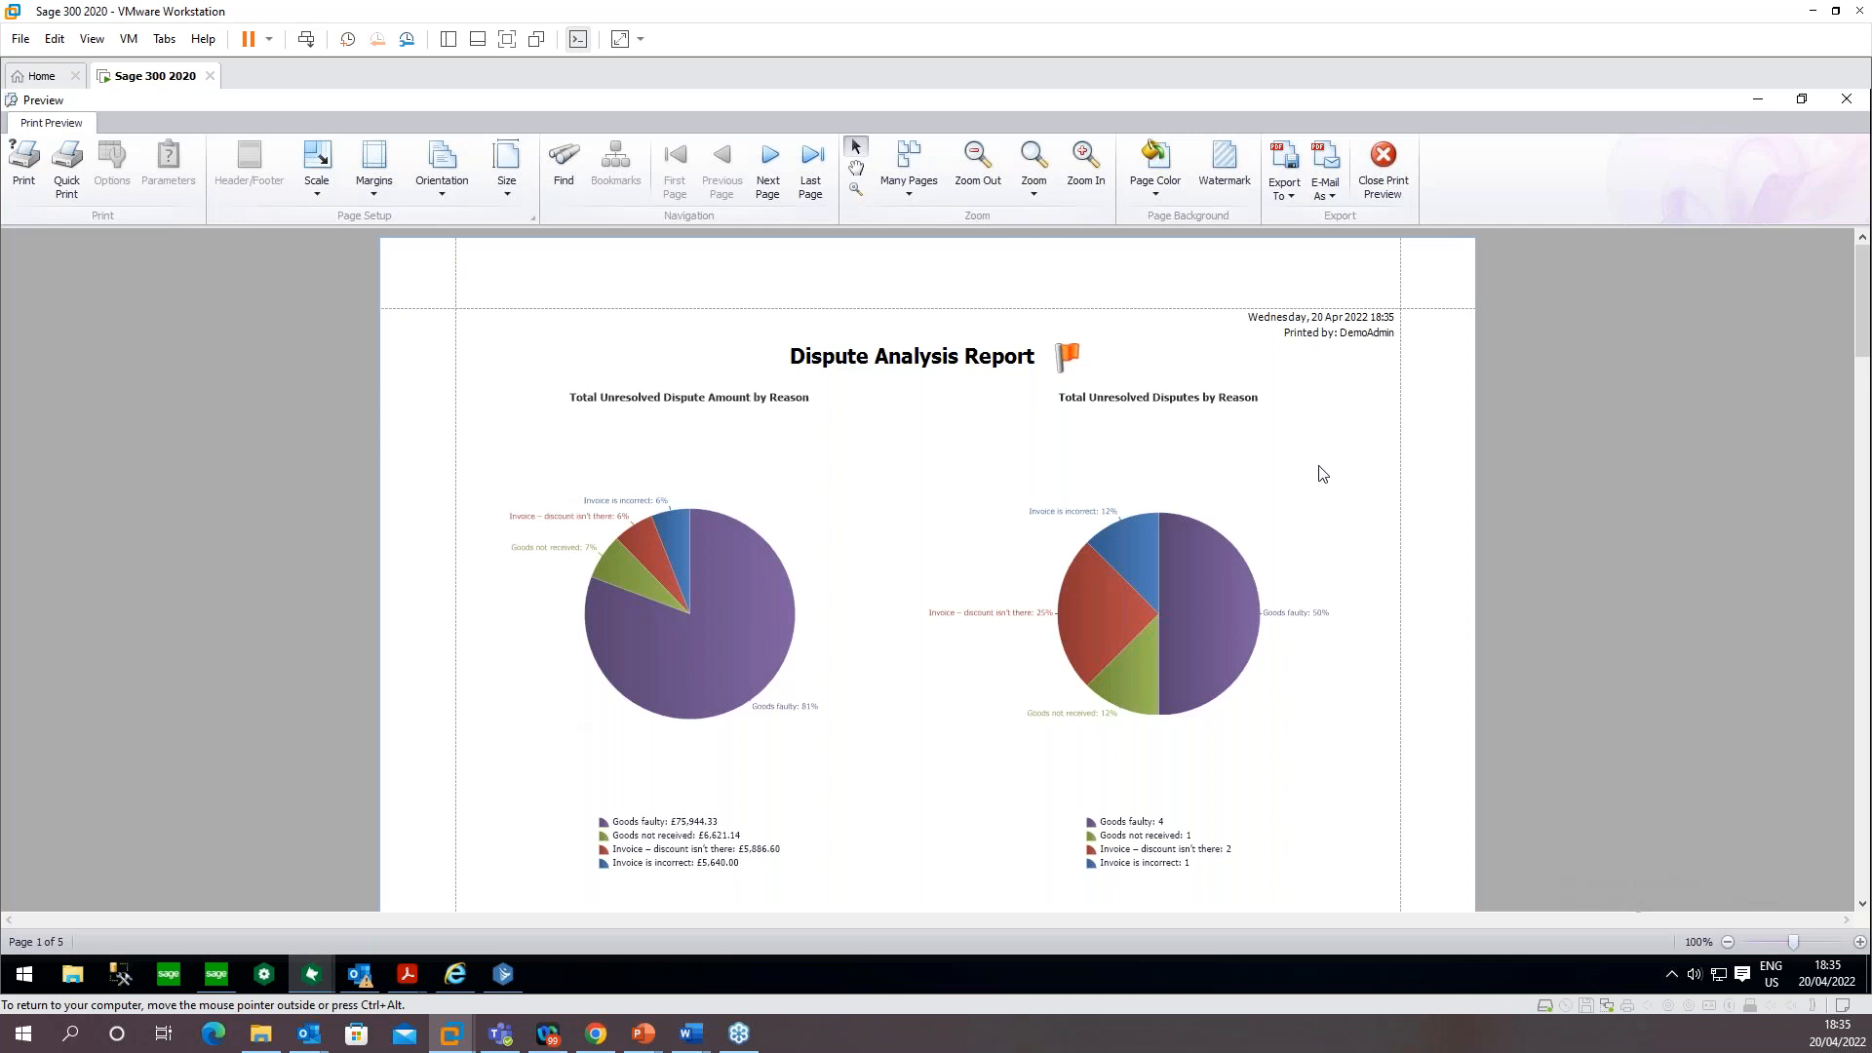
Examine the Dispute Analysis charts by reason and the goods-faulty dispute details, and close the preview and the reports list
left_click_drag(1864, 287, 1865, 293)
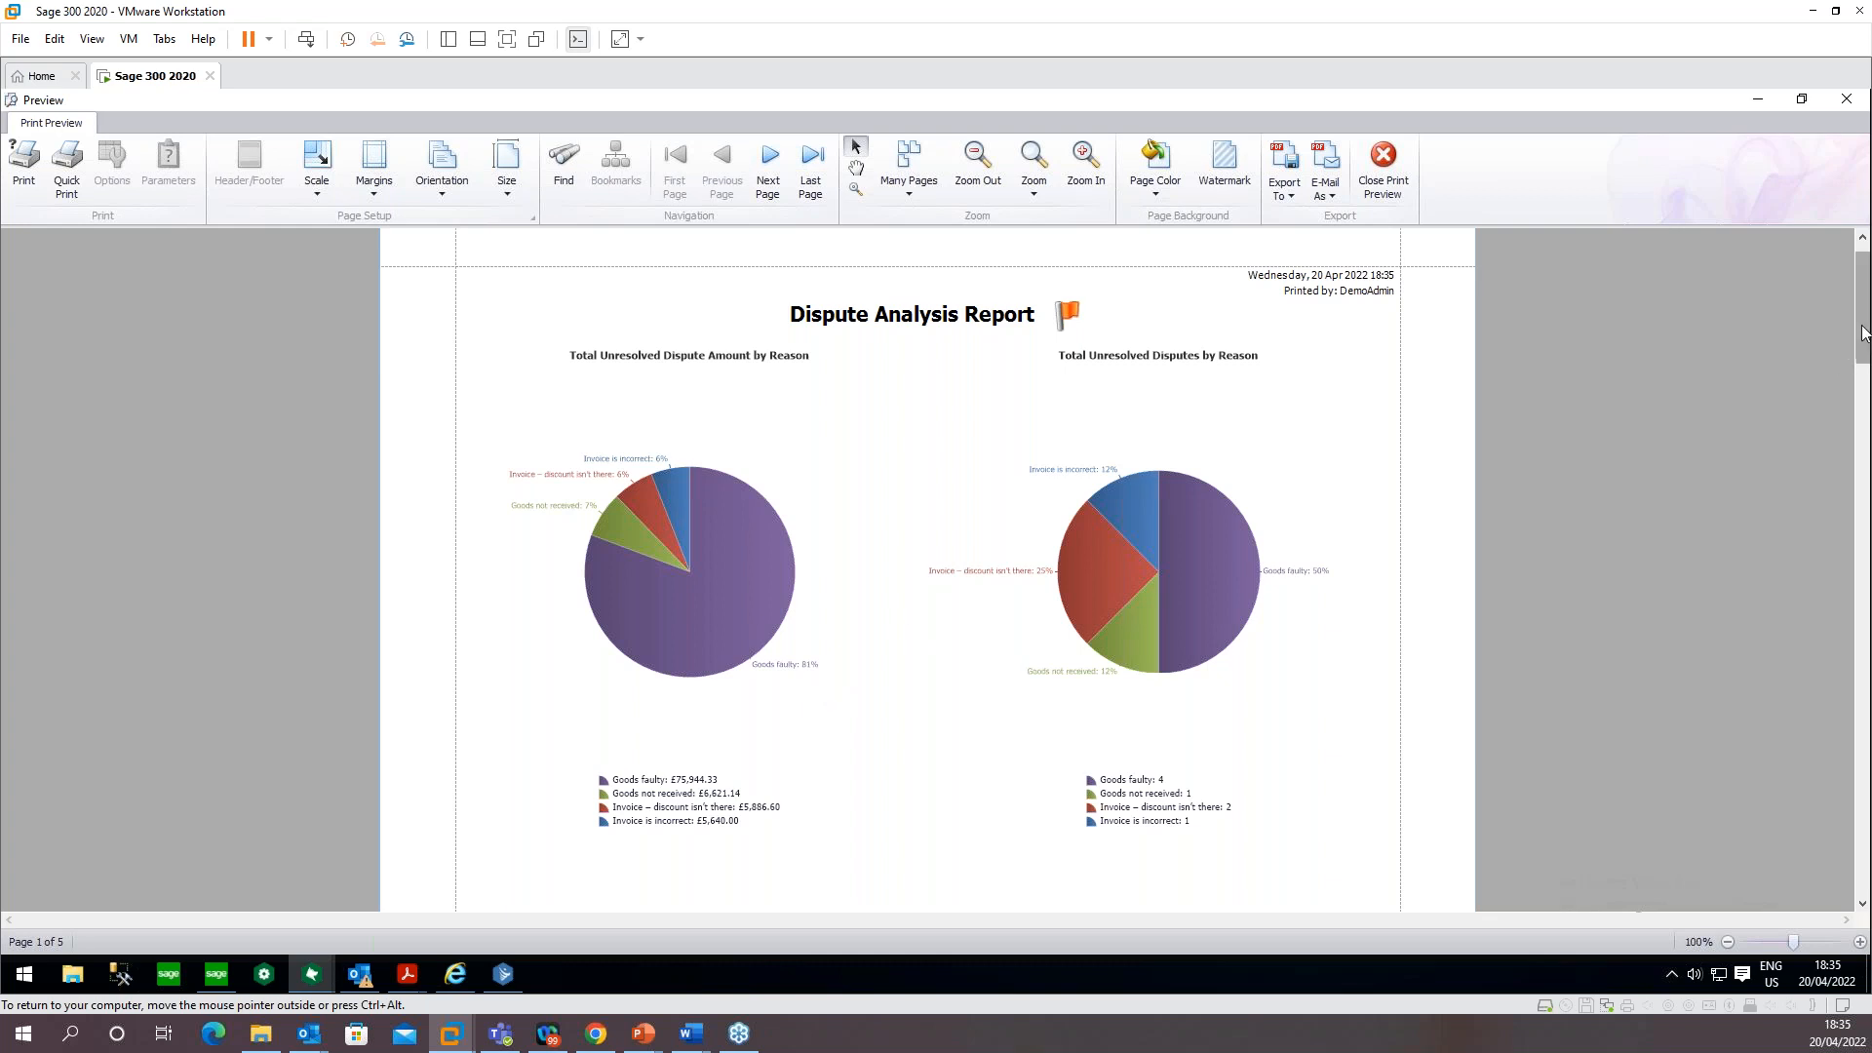
left_click_drag(1862, 334, 1864, 575)
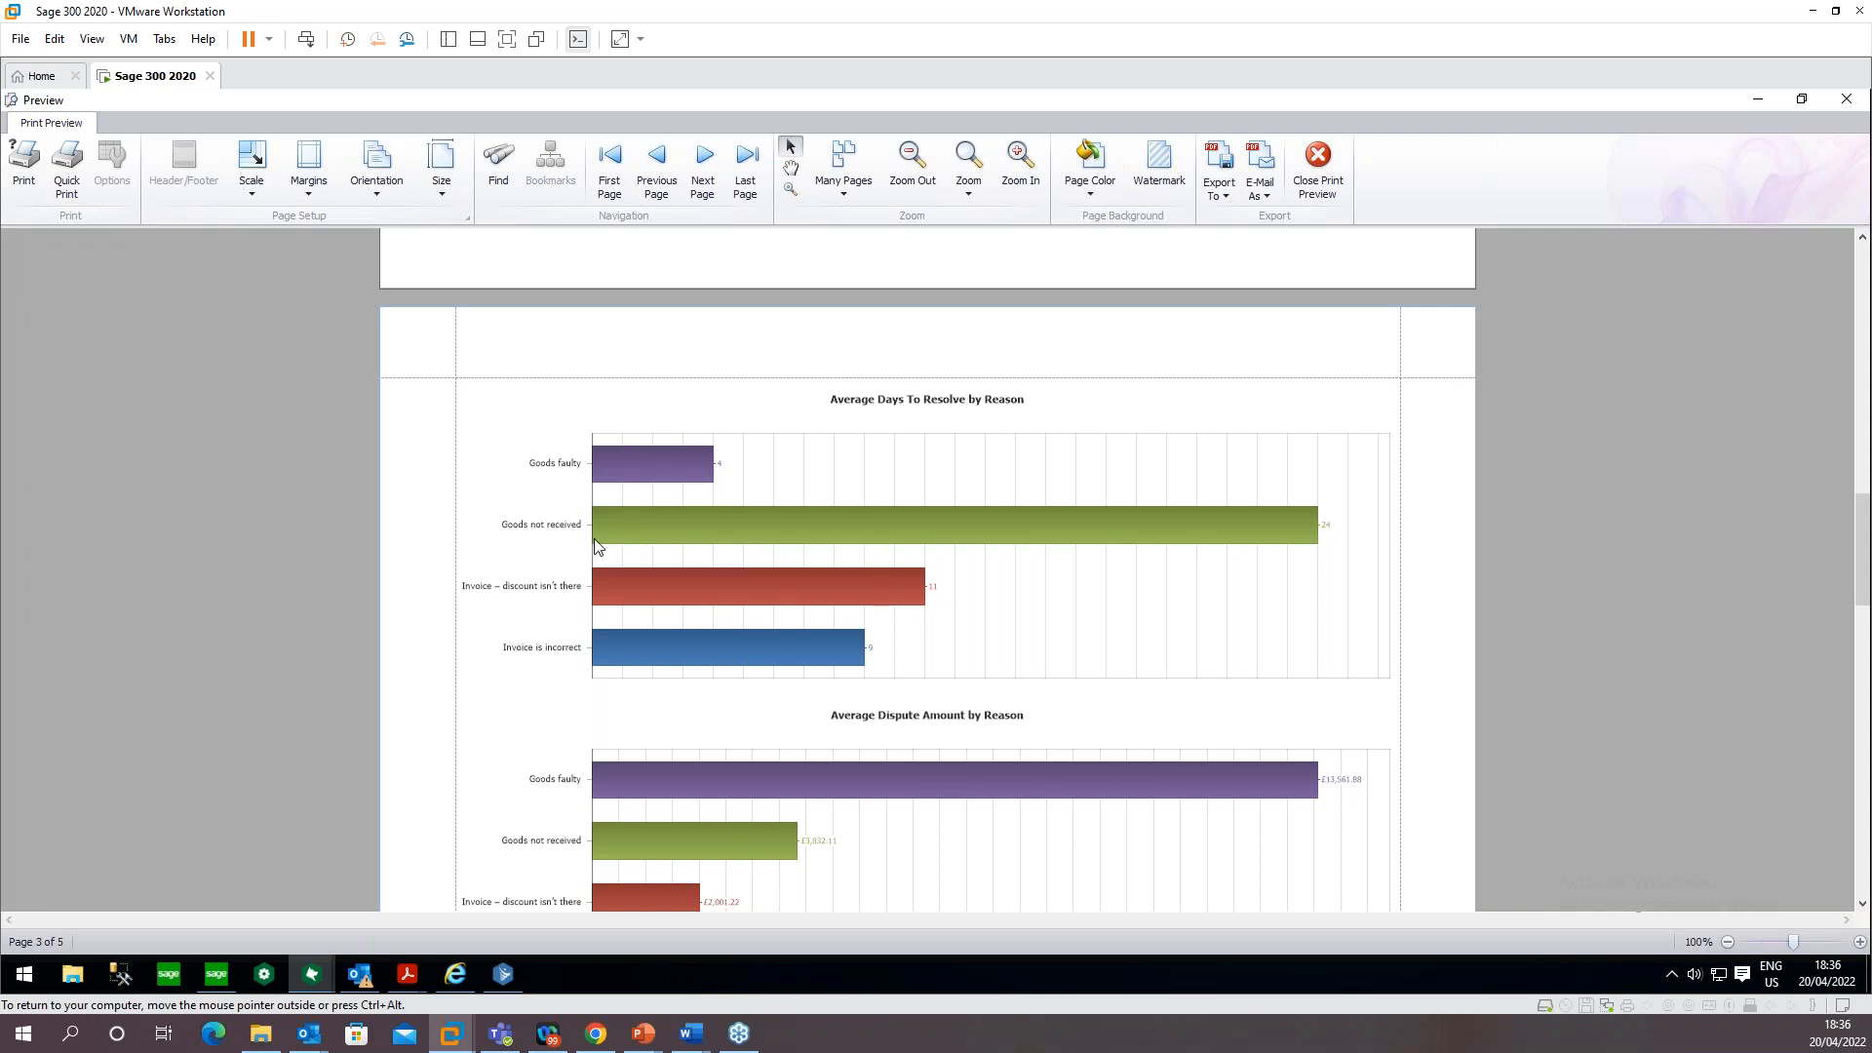
left_click_drag(1863, 601, 1863, 636)
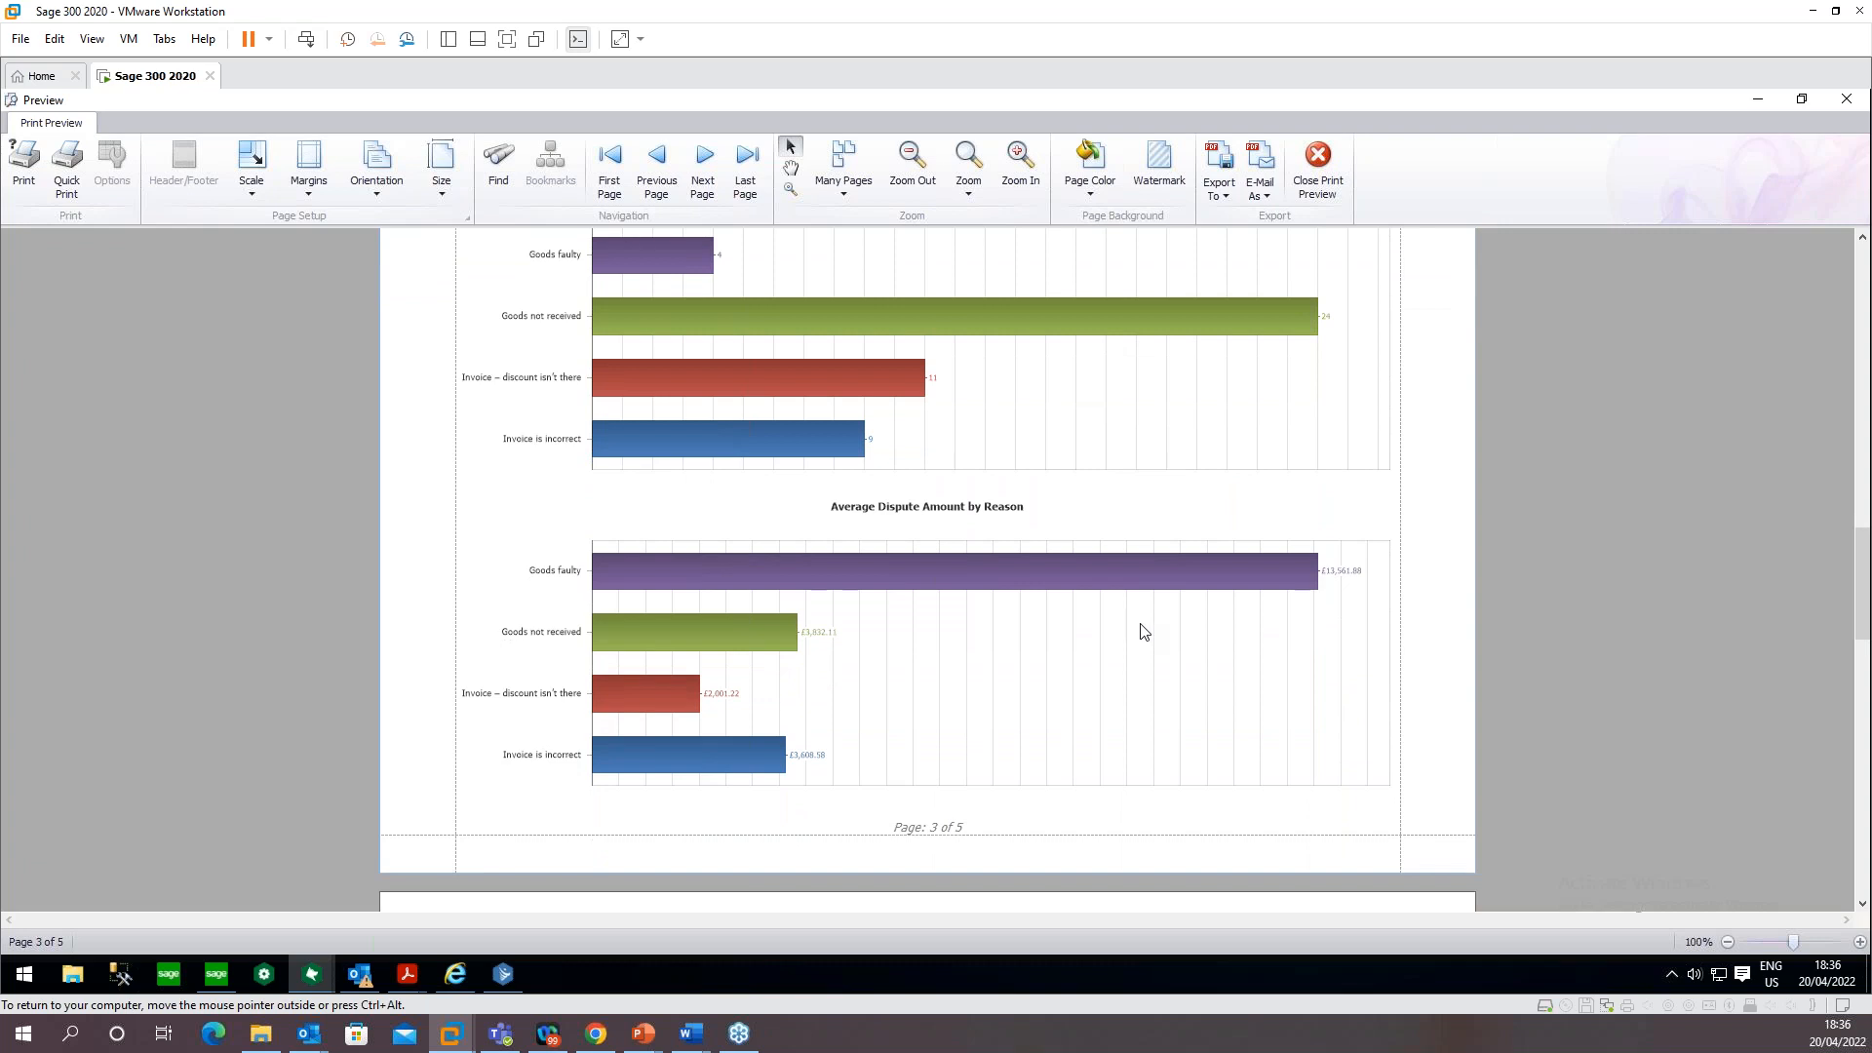
scroll(1141, 629, "down", 6)
scroll(1144, 634, "down", 5)
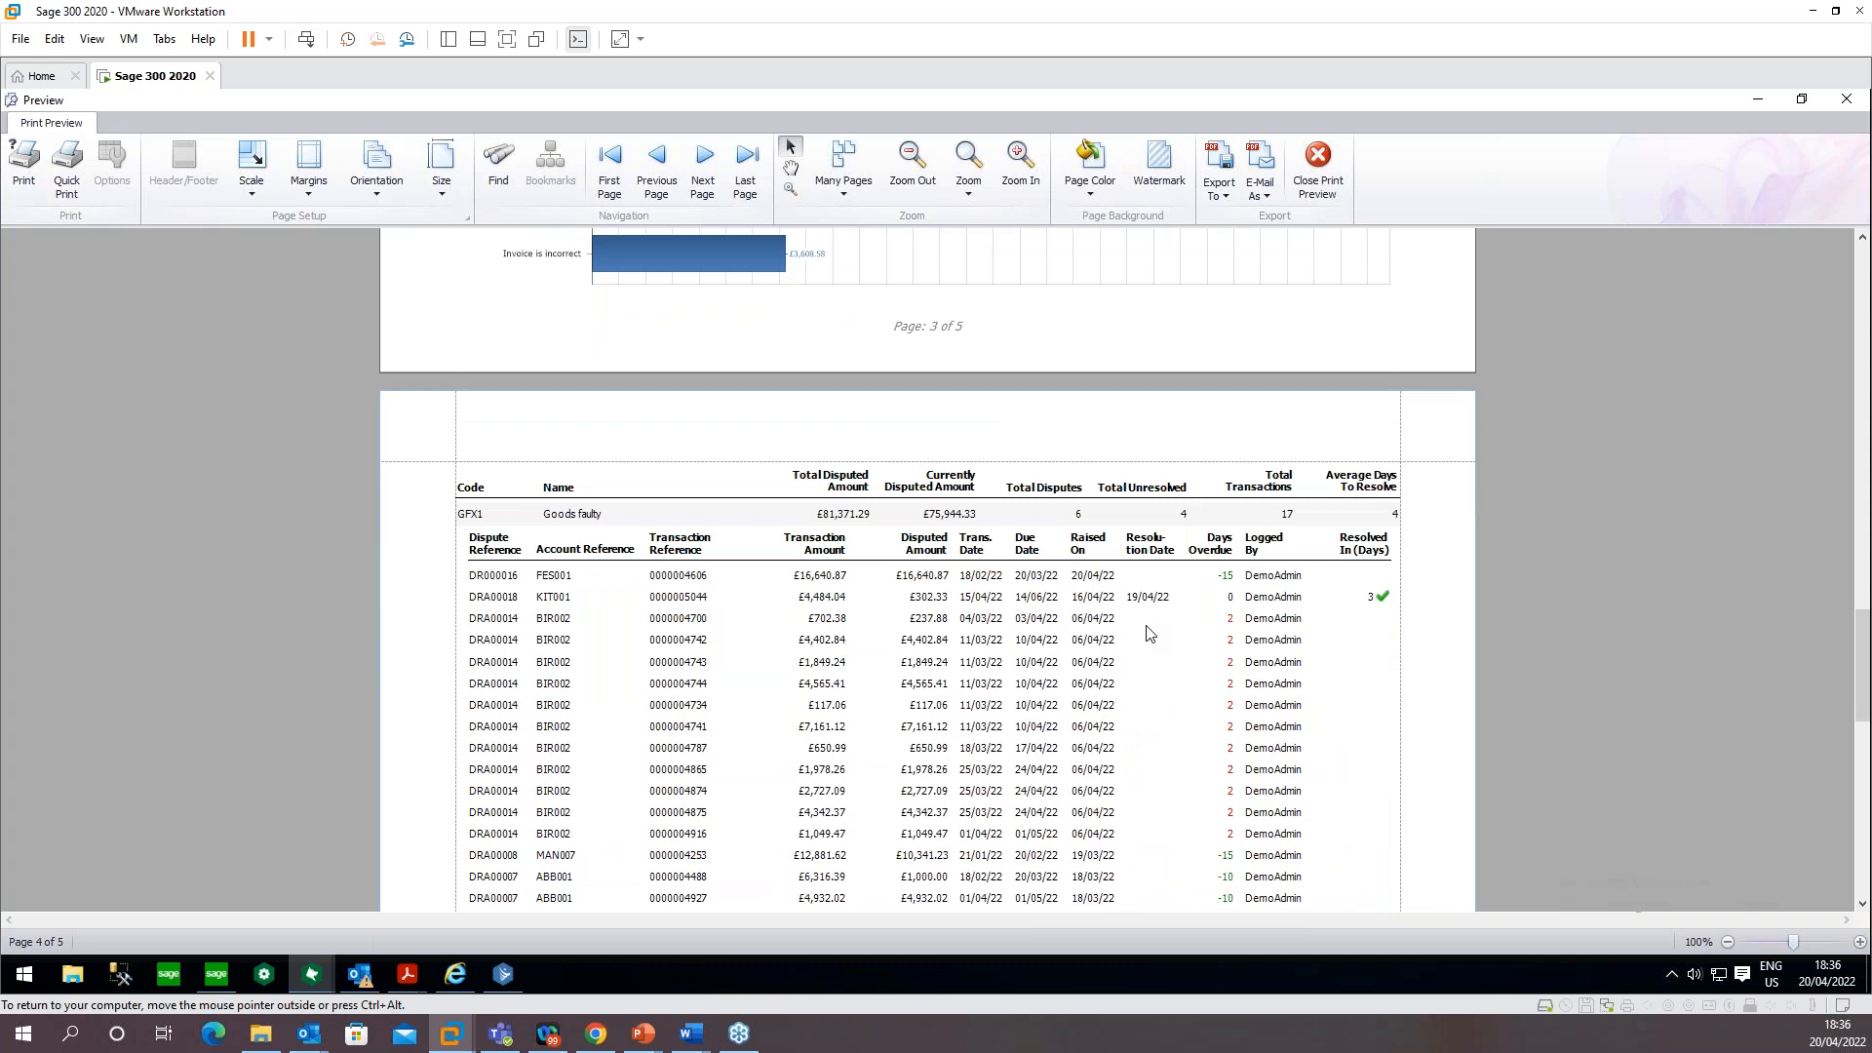
scroll(1140, 634, "down", 1)
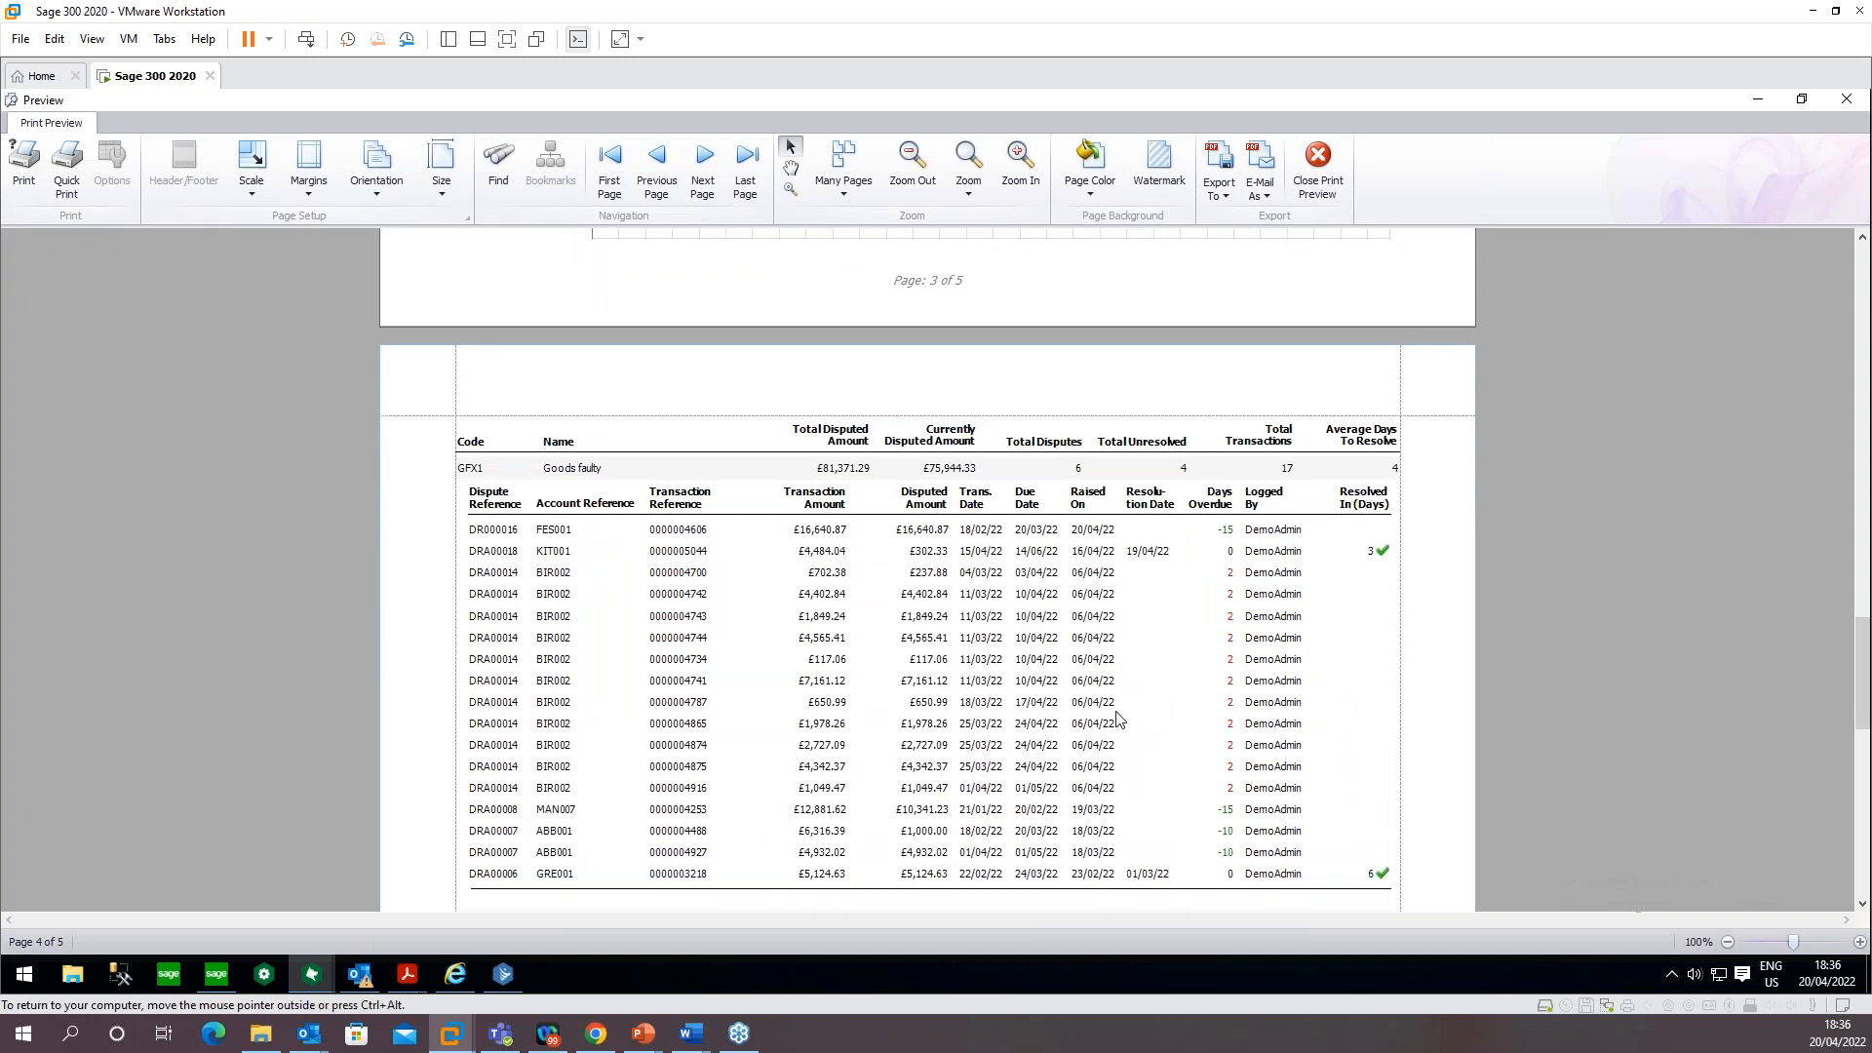
scroll(1118, 718, "up", 2)
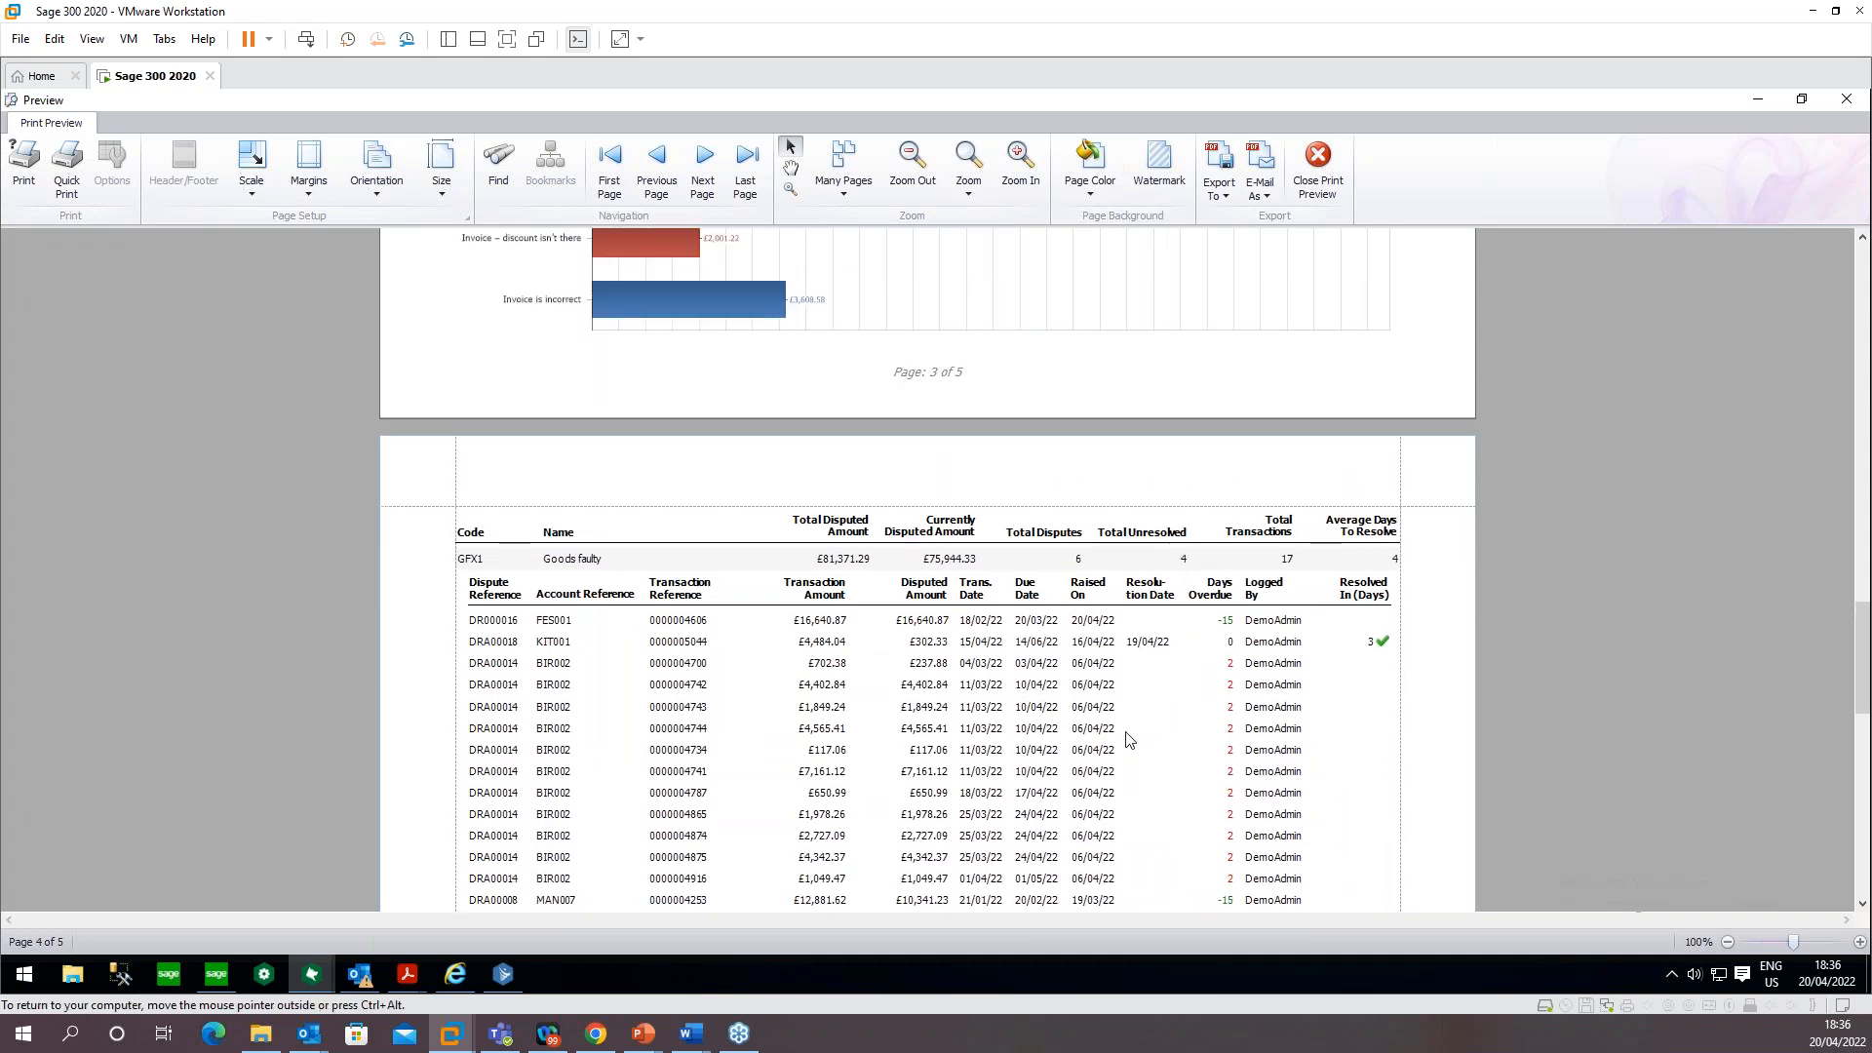
left_click(1318, 164)
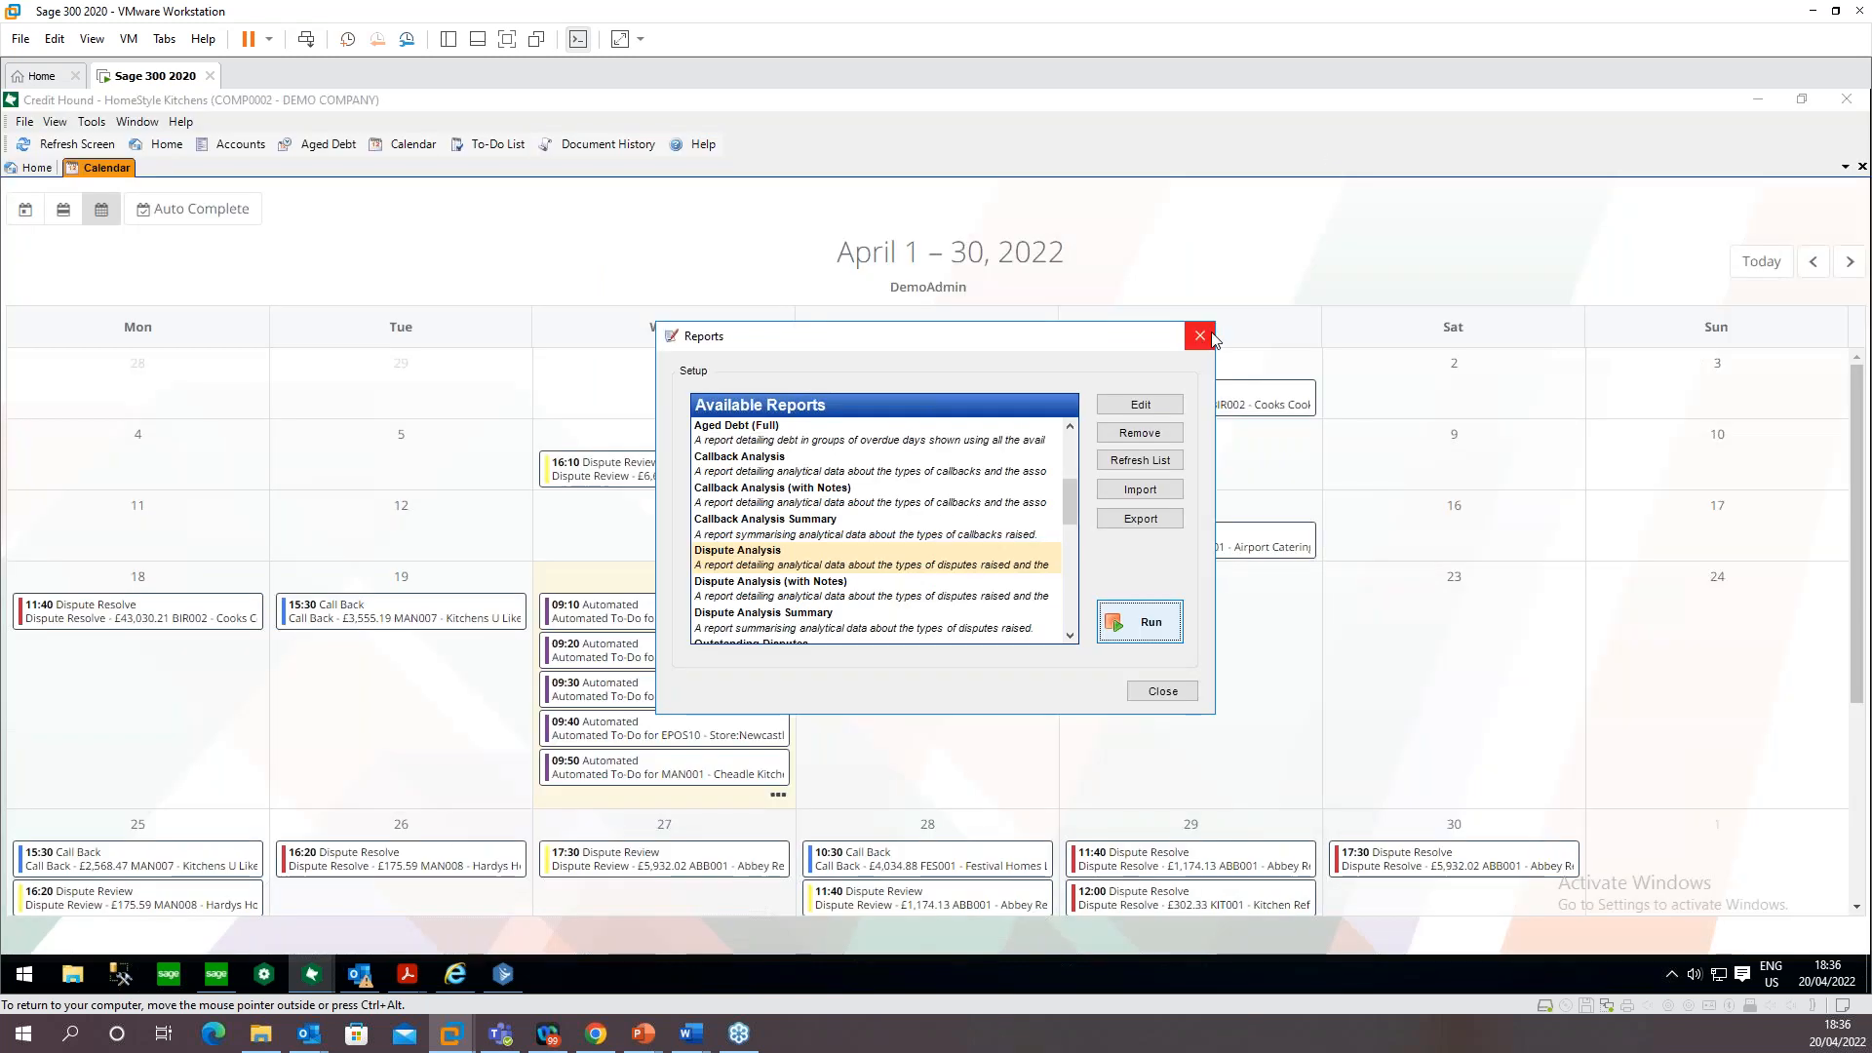
left_click(1211, 337)
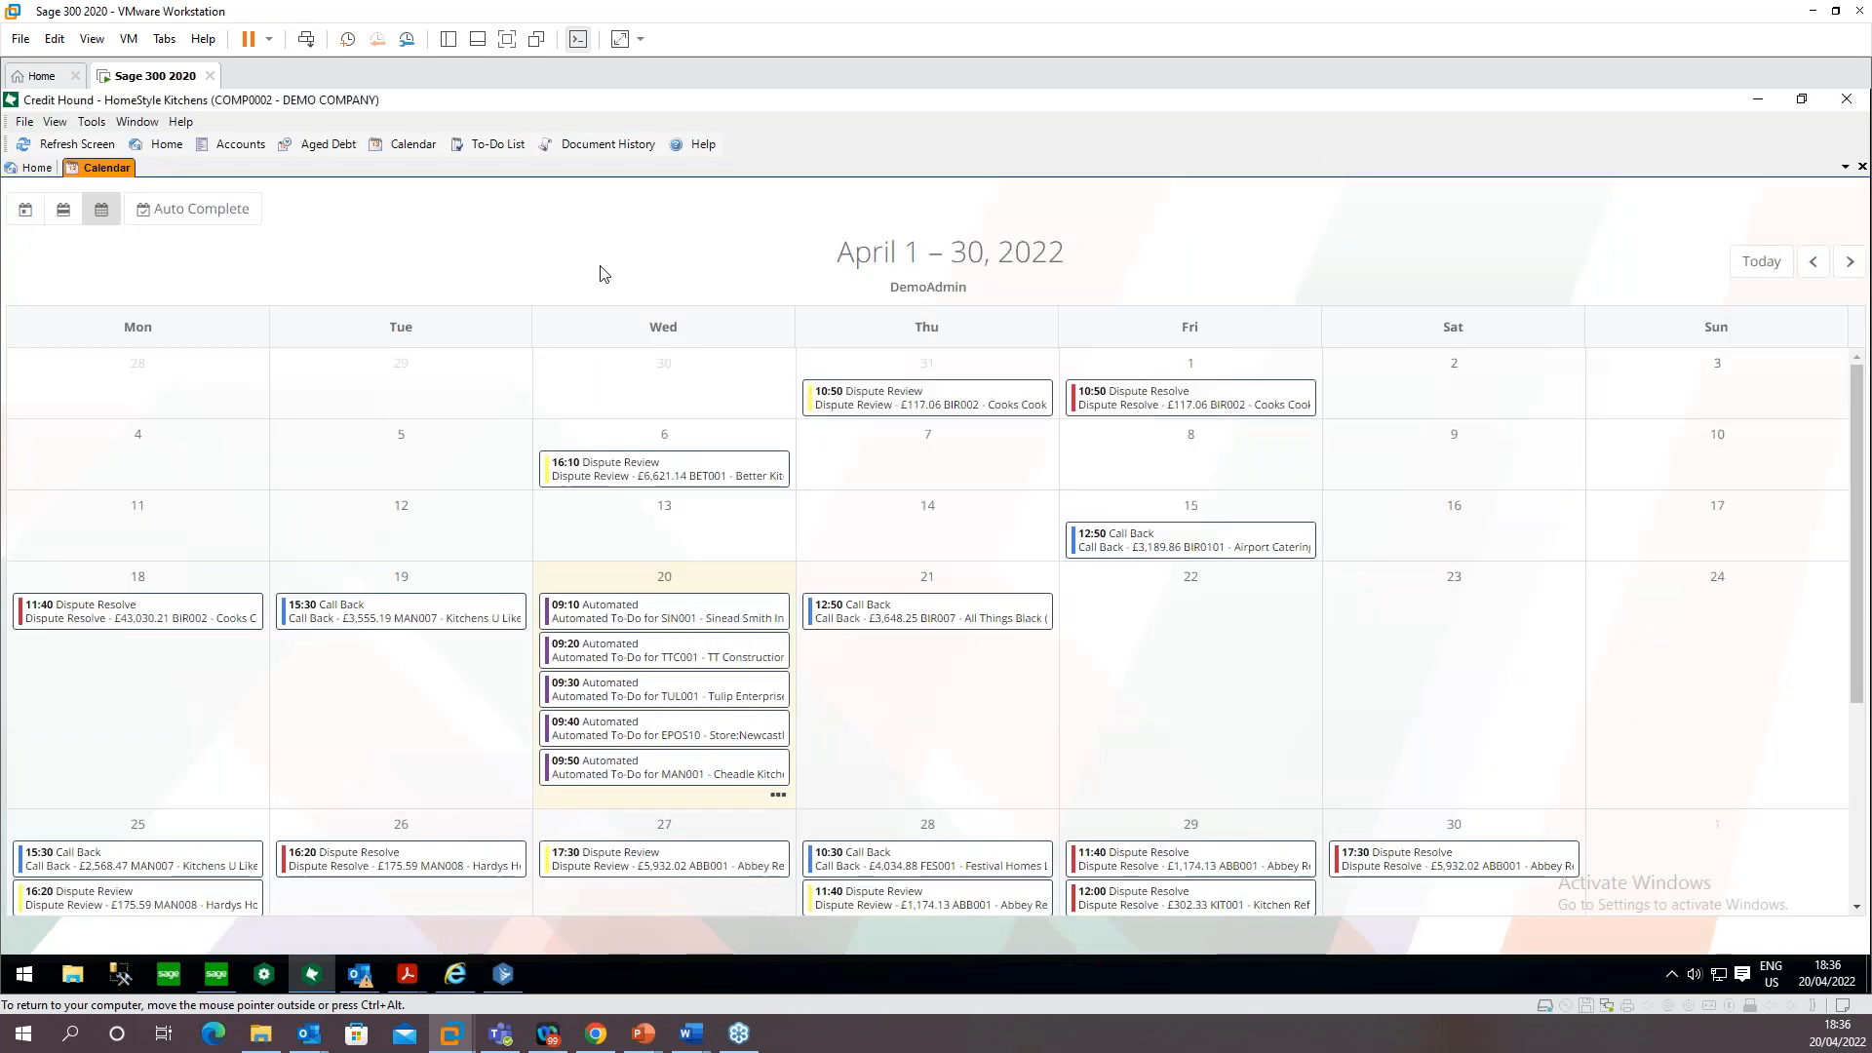
Switch to the PowerPoint presentation
left_click(92, 122)
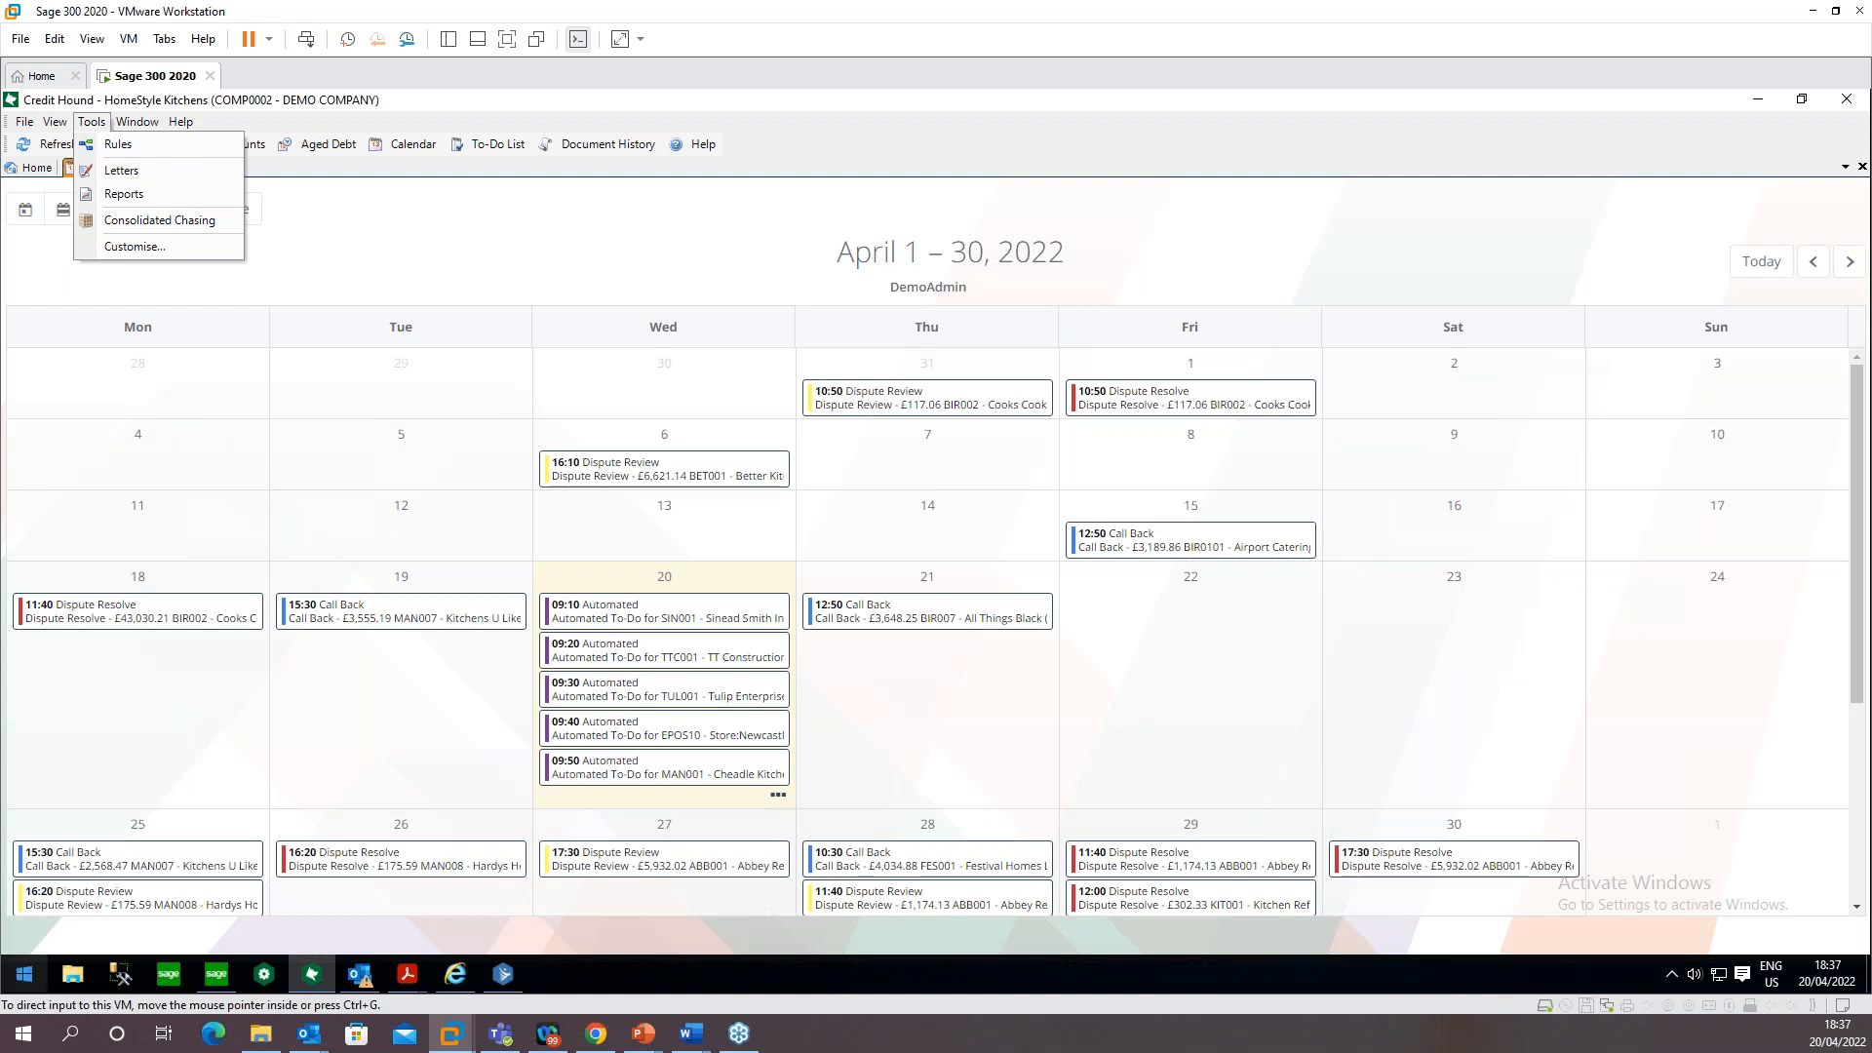
key("alt+Tab")
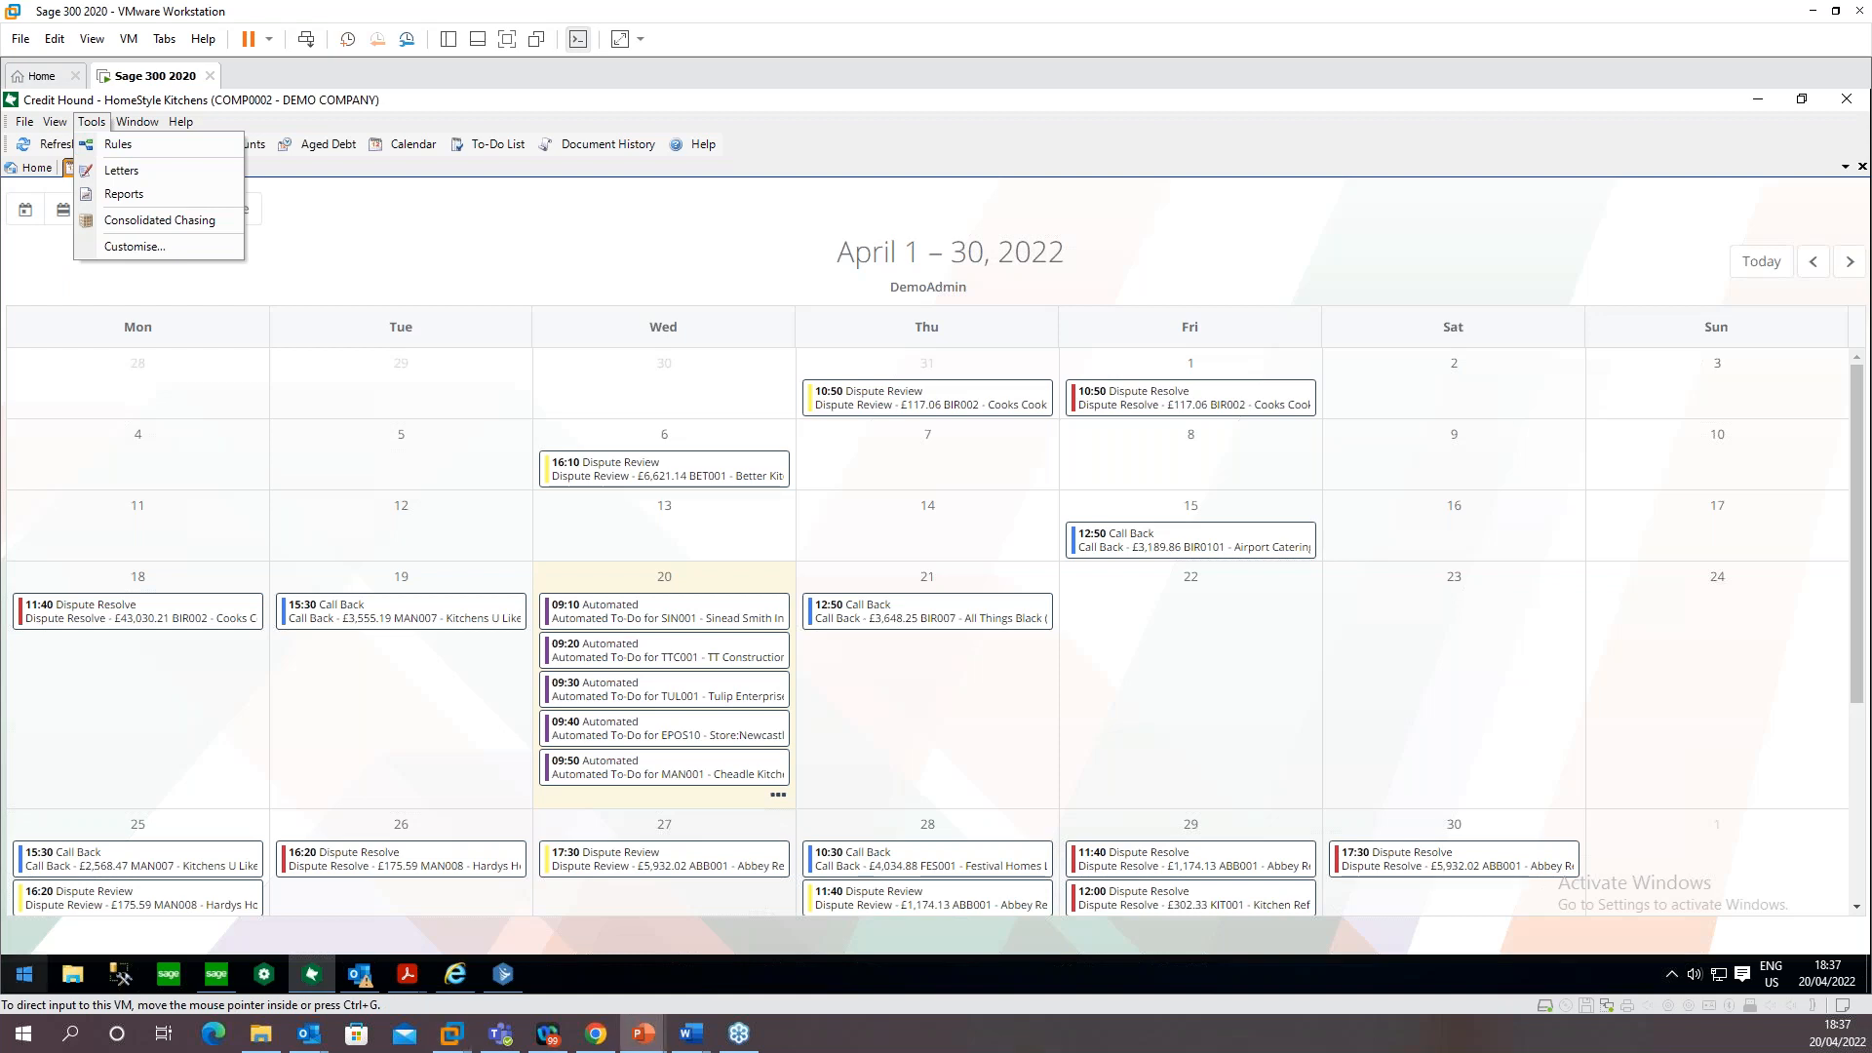